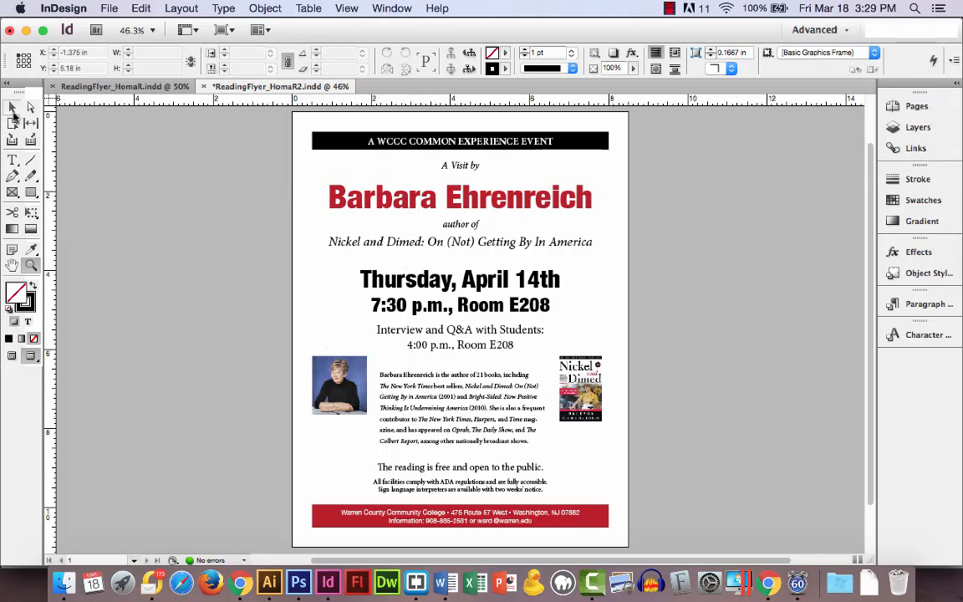
Step: Set the line "The reading is free and open to the public." in Helvetica Neue Condensed Black
left_click(13, 160)
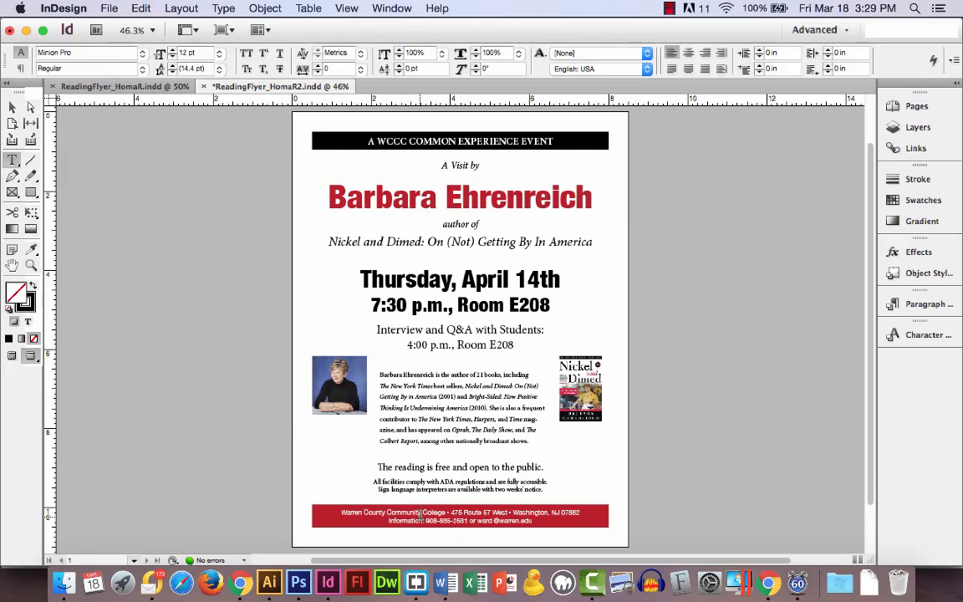
left_click_drag(381, 465, 566, 464)
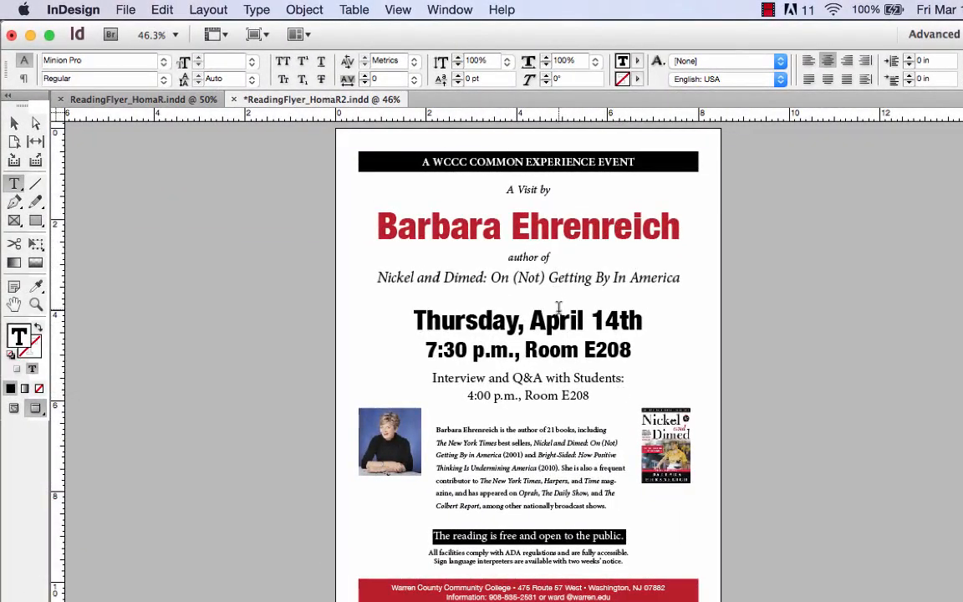
left_click(165, 62)
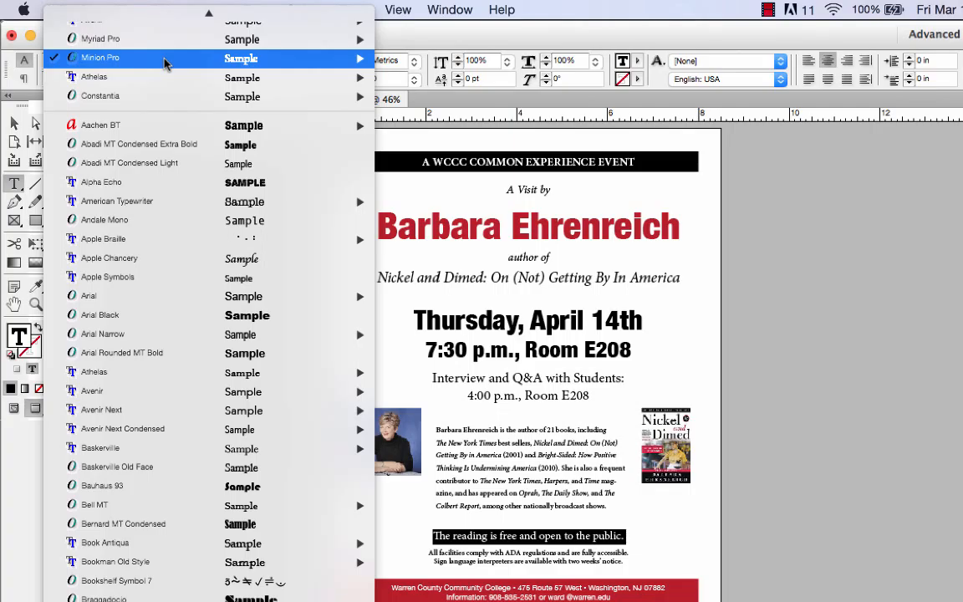
mouse_move(172, 11)
mouse_move(345, 30)
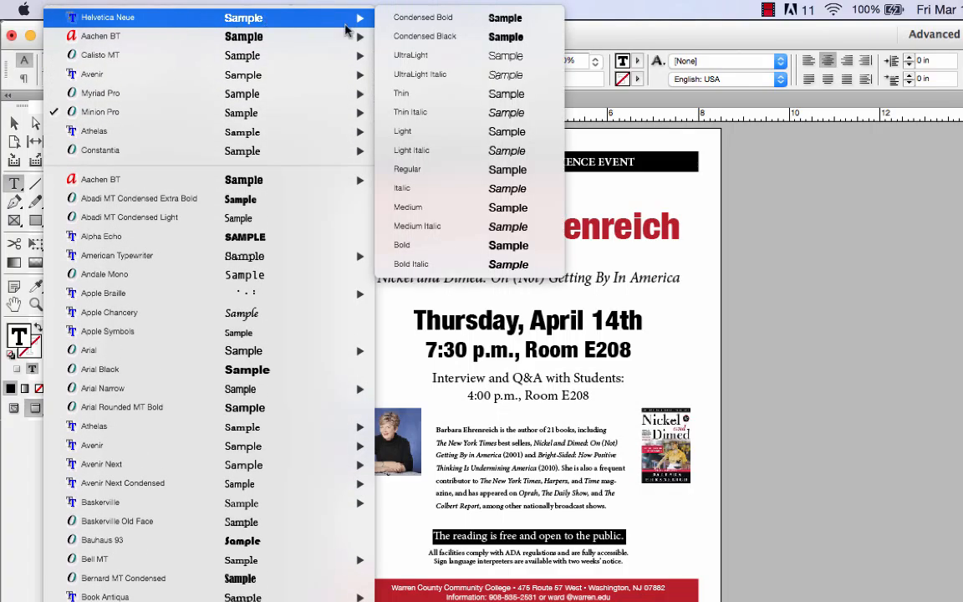
left_click(424, 35)
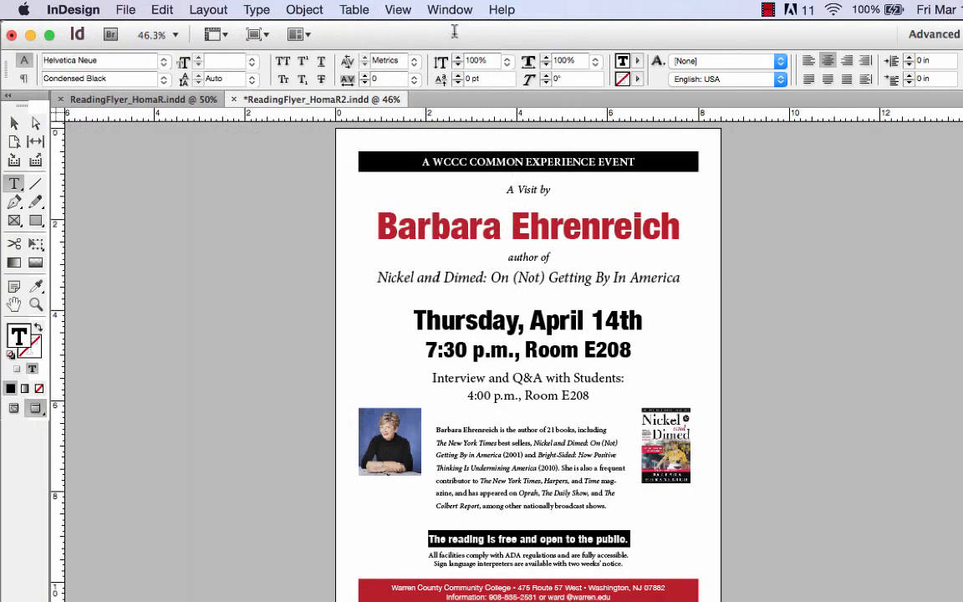
left_click(586, 391)
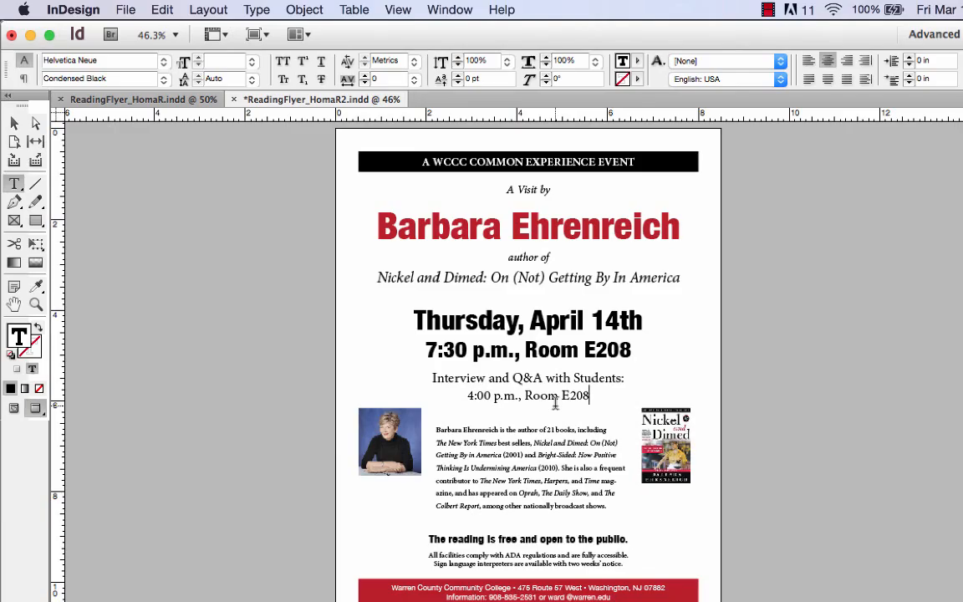
Step: Colour the "The reading is free and open to the public." text with the red swatch C=15 M=100 Y=100 K=13
triple_click(623, 539)
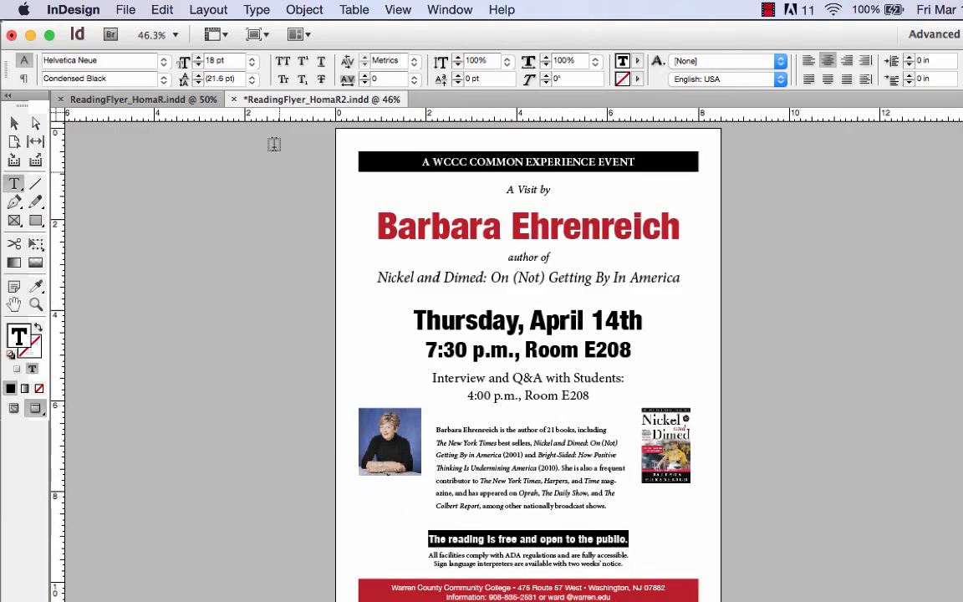
left_click(638, 61)
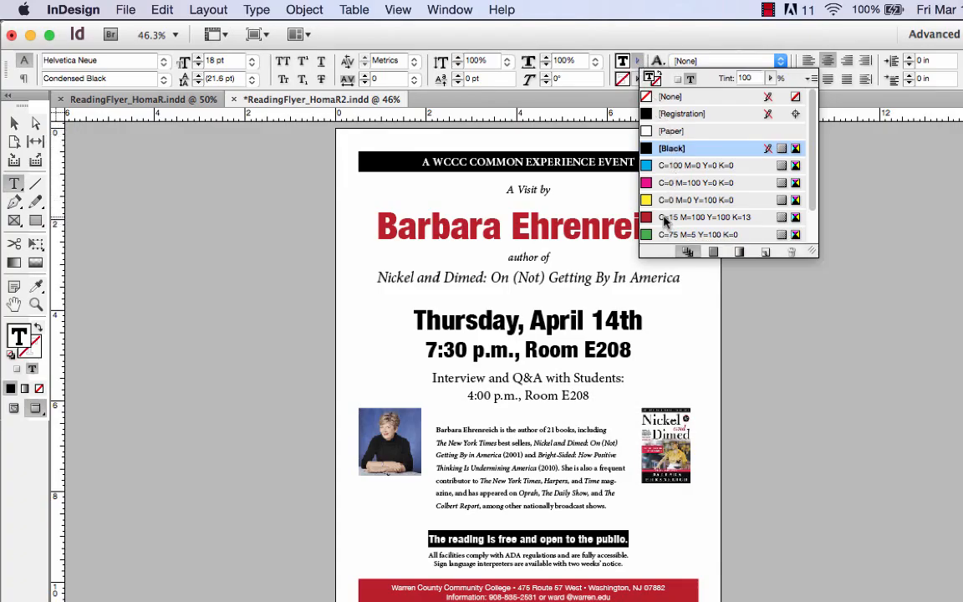
left_click(669, 216)
left_click(14, 123)
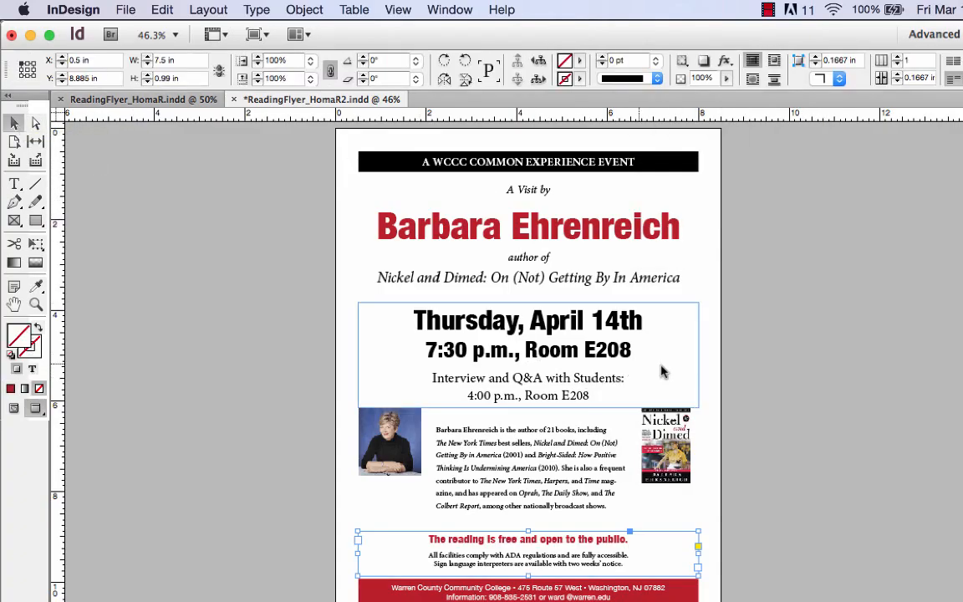
left_click(916, 525)
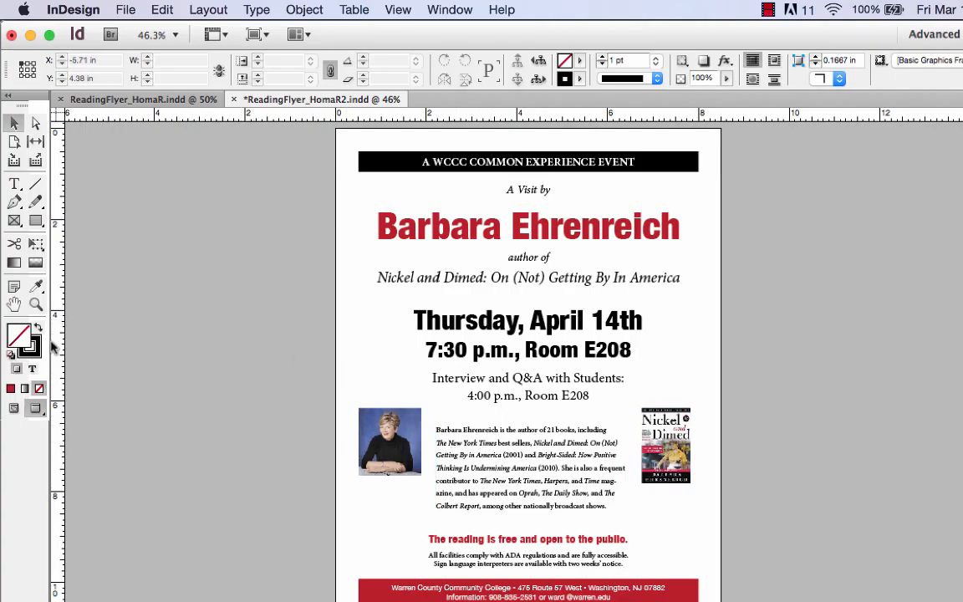
Step: Outline the Nickel and Dimed book cover image with a 0.5 pt [Black] stroke
left_click(36, 304)
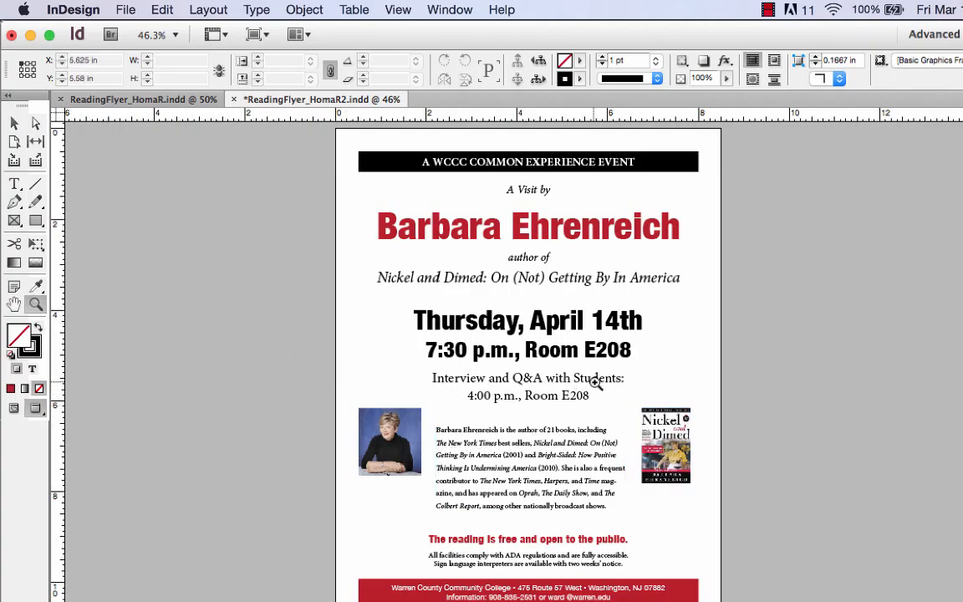
left_click_drag(532, 339, 715, 510)
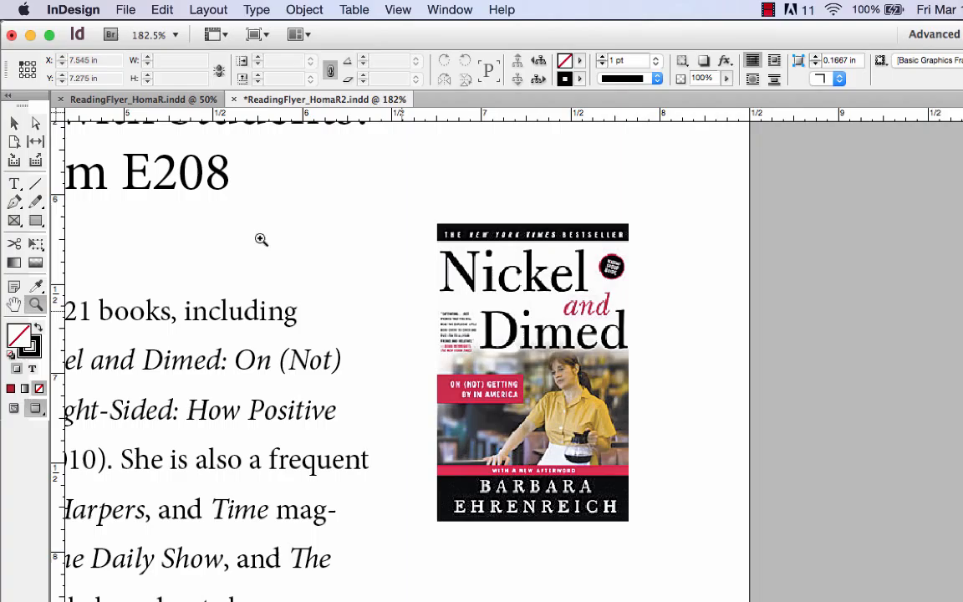
left_click(14, 123)
left_click(585, 302)
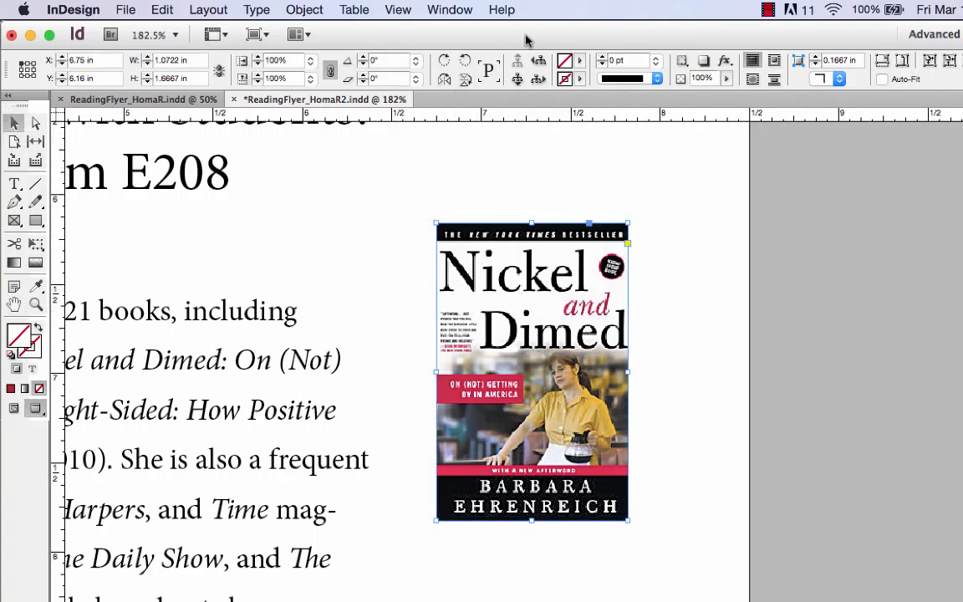
left_click(580, 78)
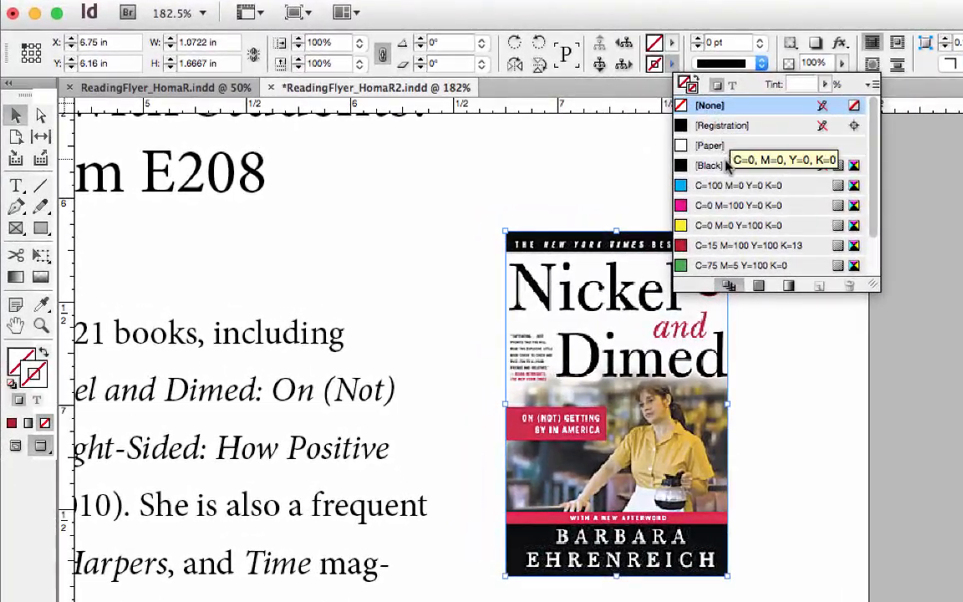
left_click(712, 165)
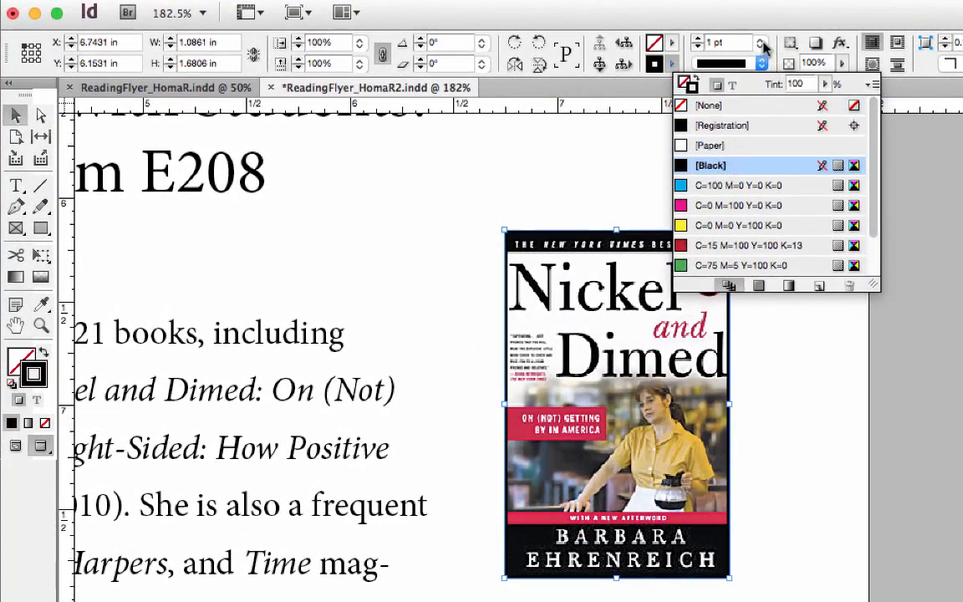
left_click(761, 45)
left_click(759, 85)
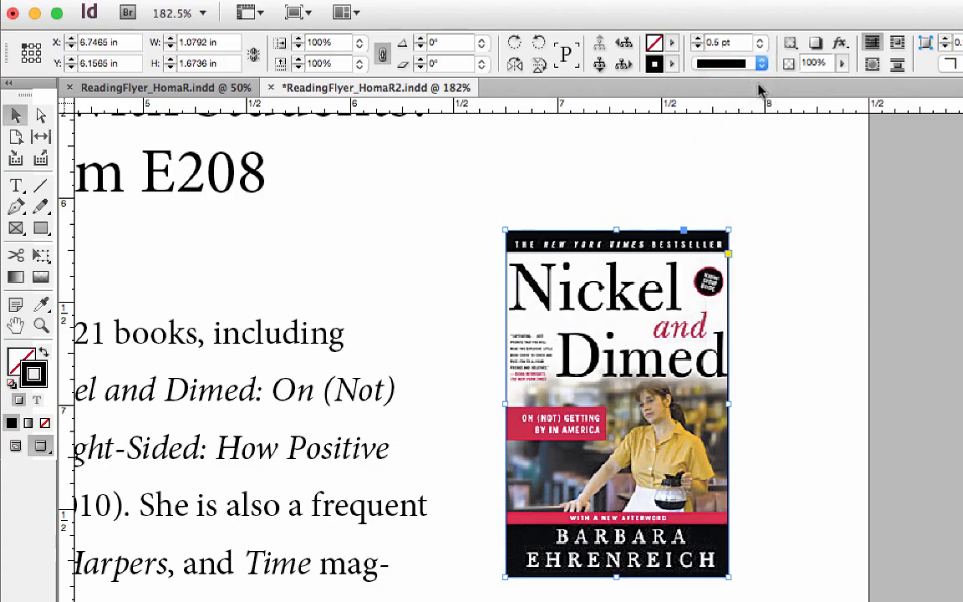
left_click(791, 285)
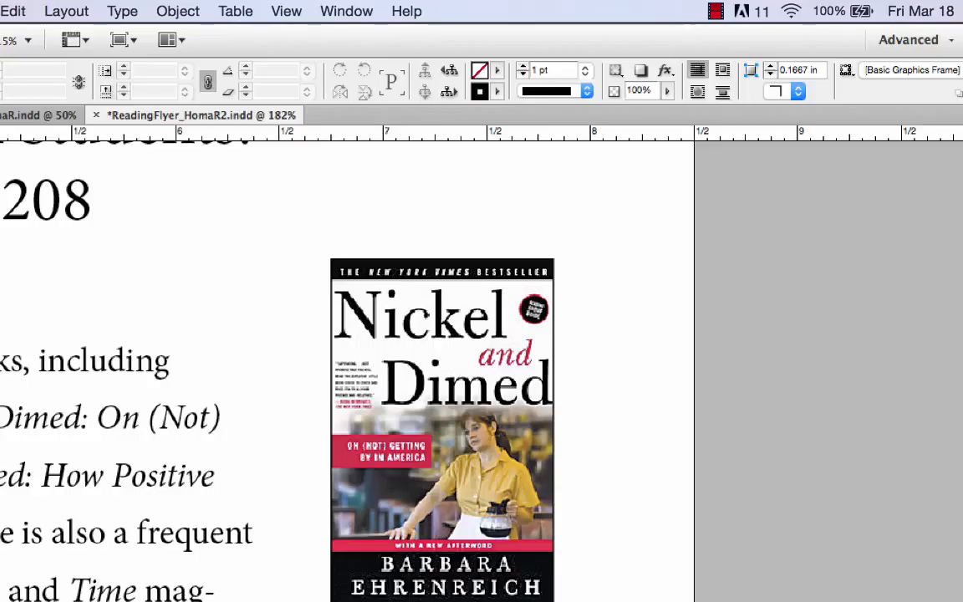
Step: Add a previewed drop shadow effect to the book cover image and set its opacity to 44%
left_click(668, 72)
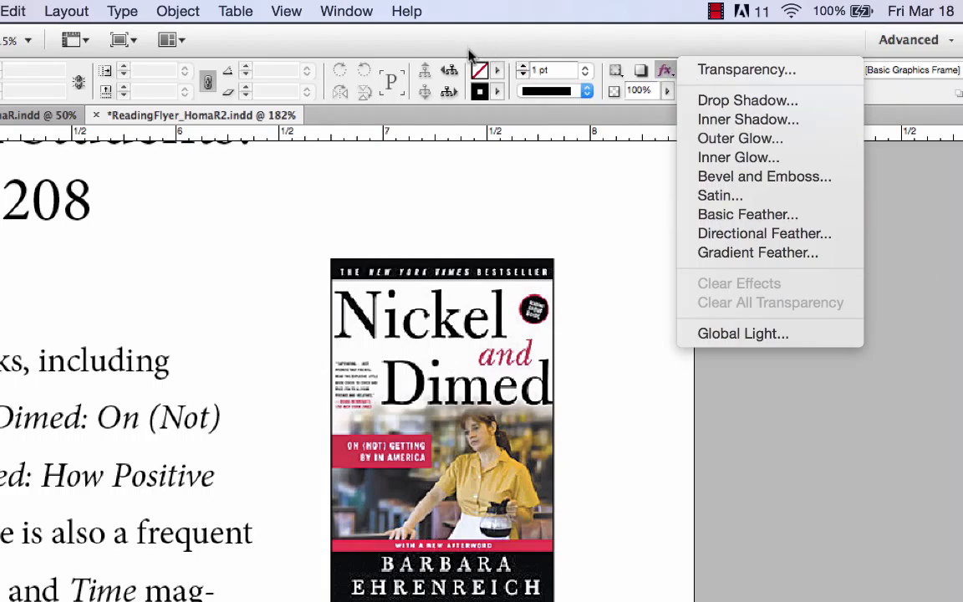
left_click(164, 10)
left_click(177, 12)
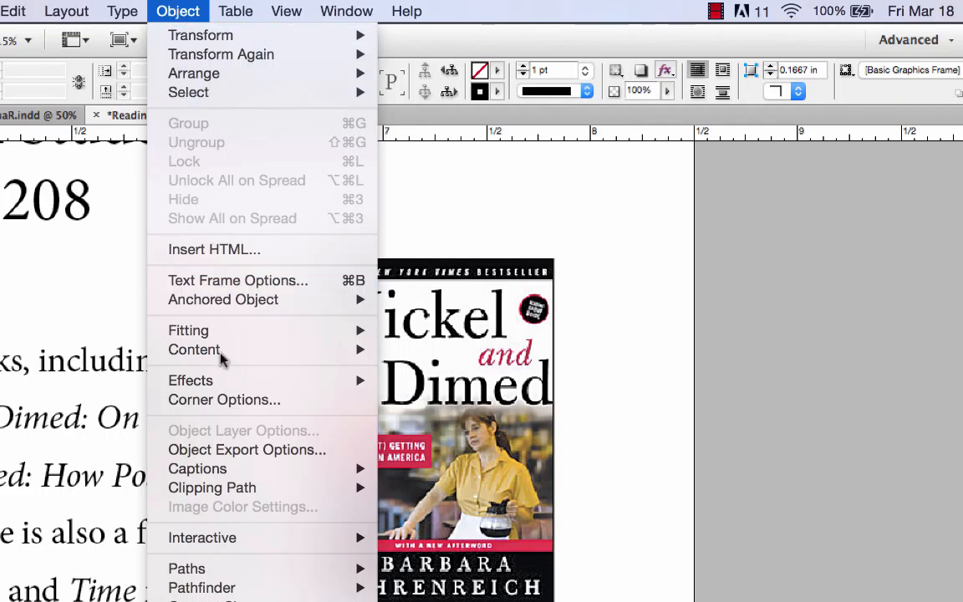
mouse_move(226, 383)
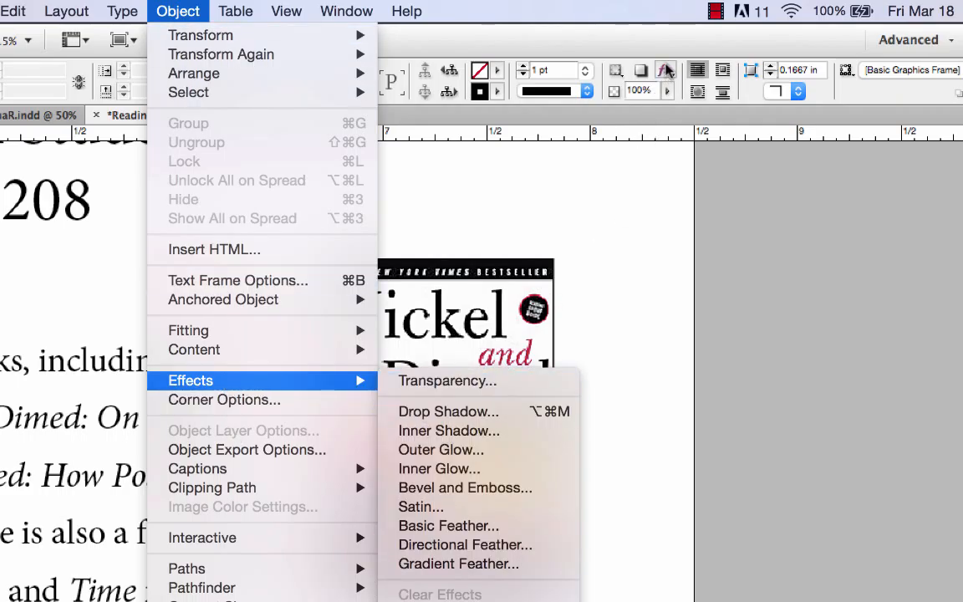
left_click(471, 412)
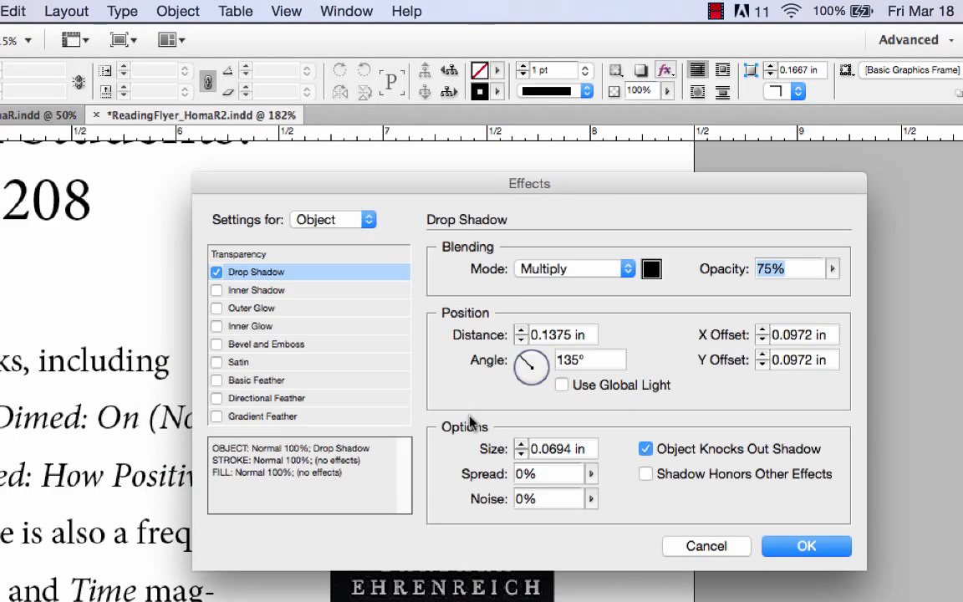
left_click_drag(595, 181, 229, 245)
left_click_drag(456, 191, 216, 145)
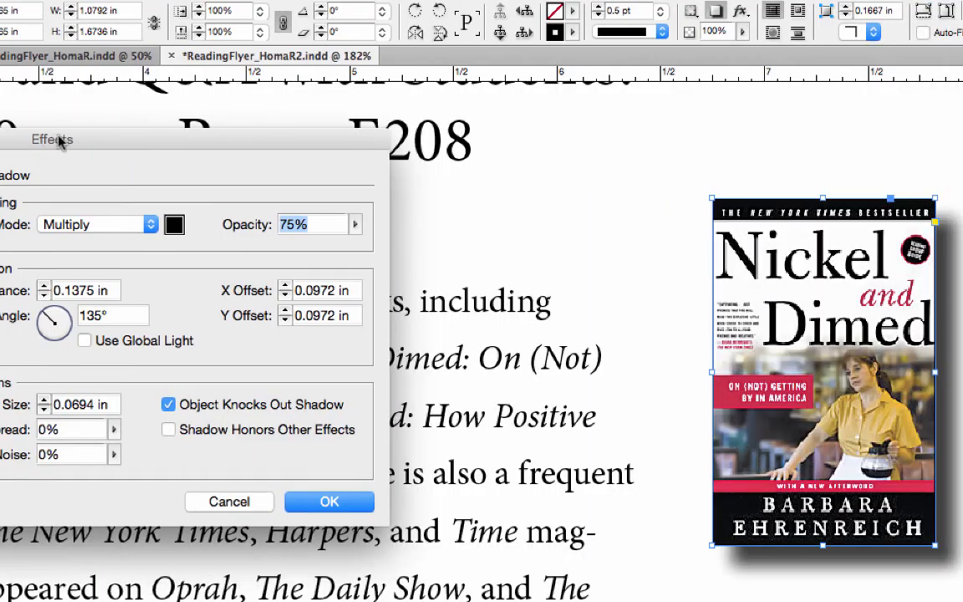
left_click_drag(157, 136, 458, 155)
left_click_drag(361, 161, 318, 149)
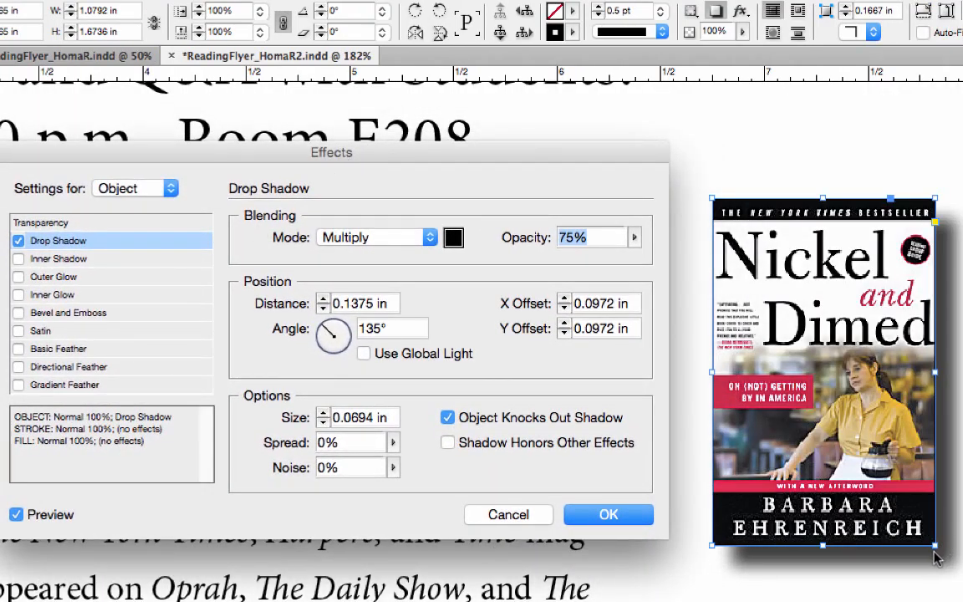
left_click(634, 238)
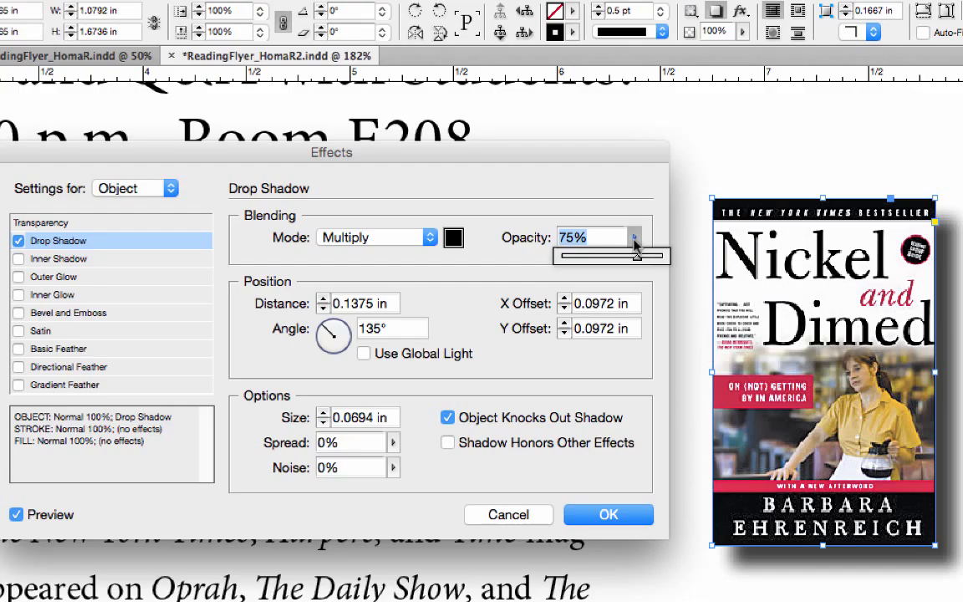
left_click_drag(635, 262, 606, 271)
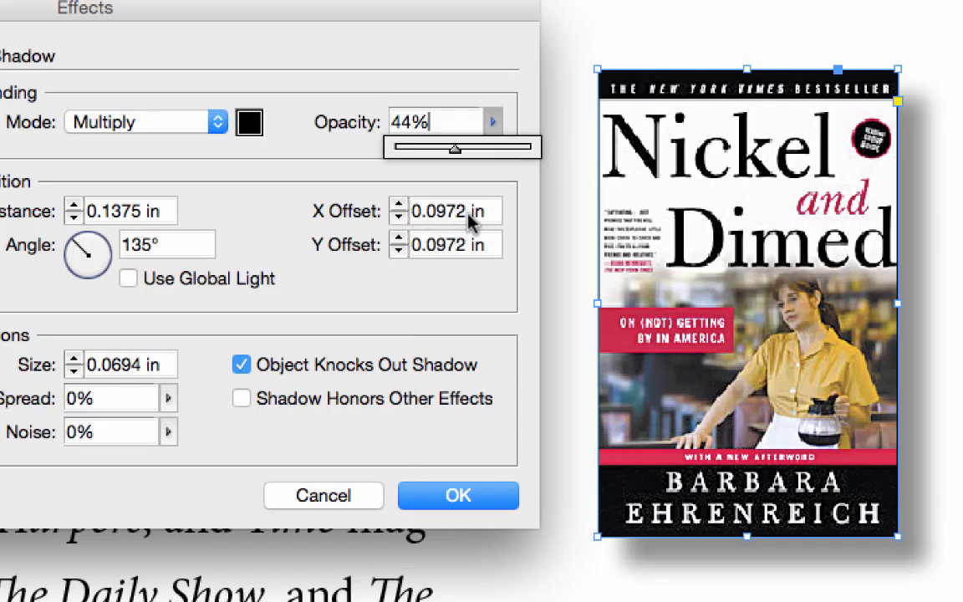
Step: Set both the X Offset and the Y Offset of the cover's drop shadow to 0.04 in
left_click(468, 214)
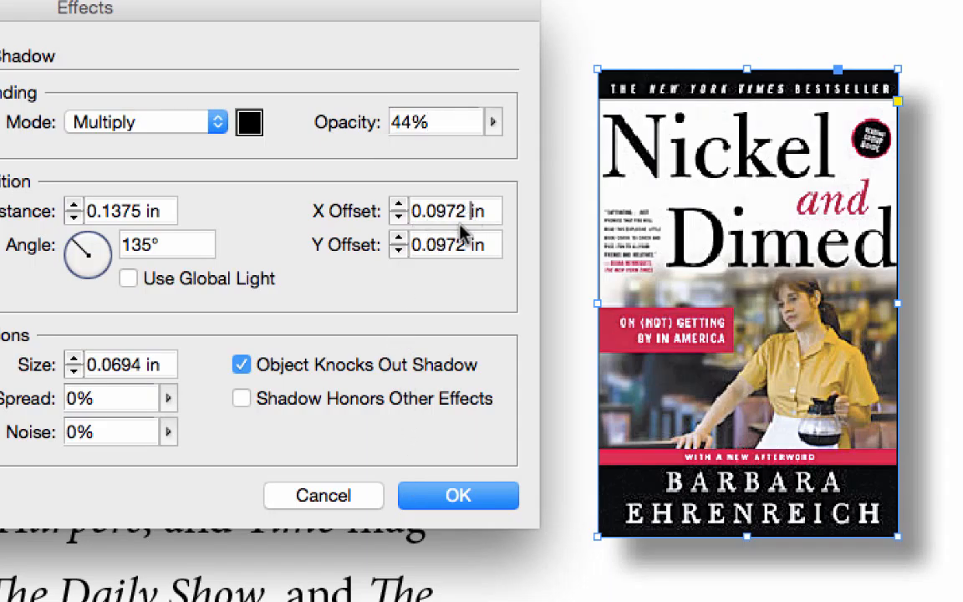
left_click(400, 216)
left_click(400, 216)
left_click(400, 216)
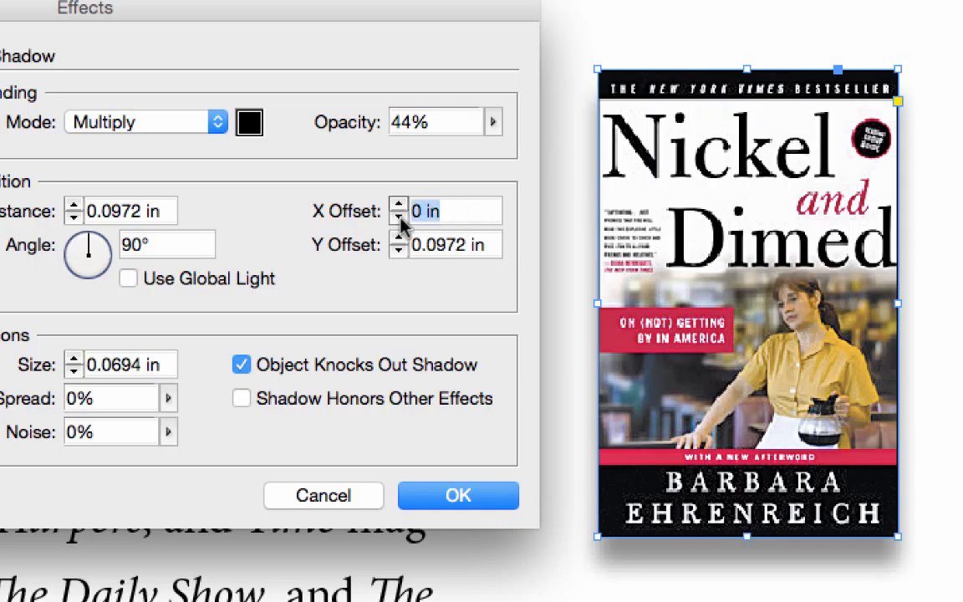
type(".")
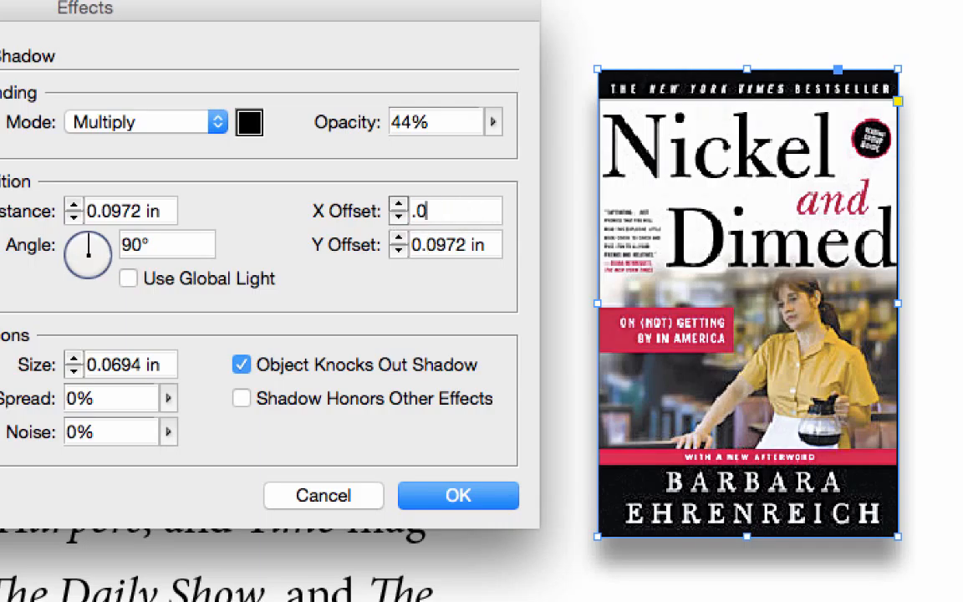
type("04")
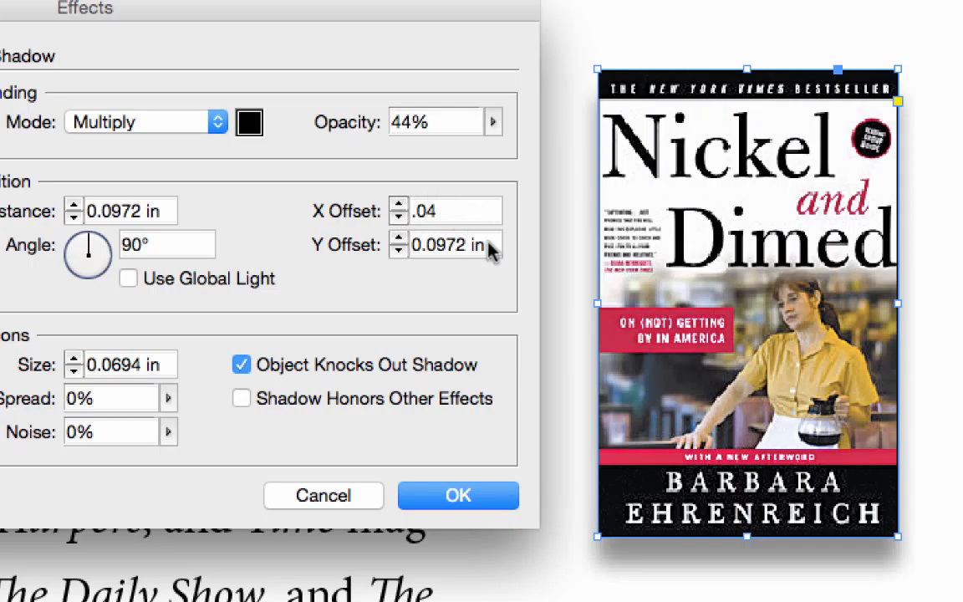
left_click_drag(490, 249, 357, 241)
type(".")
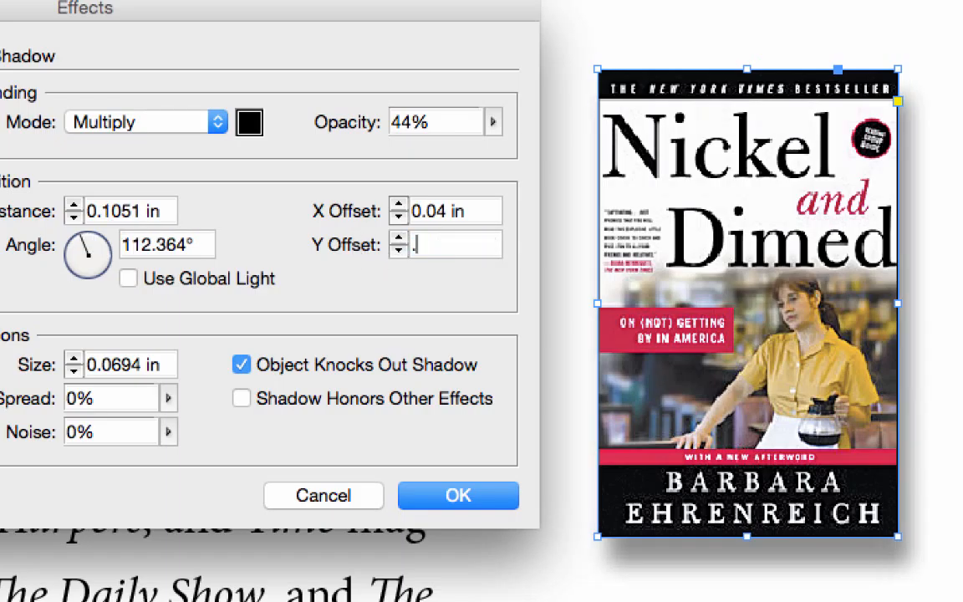
type("04")
key("Tab")
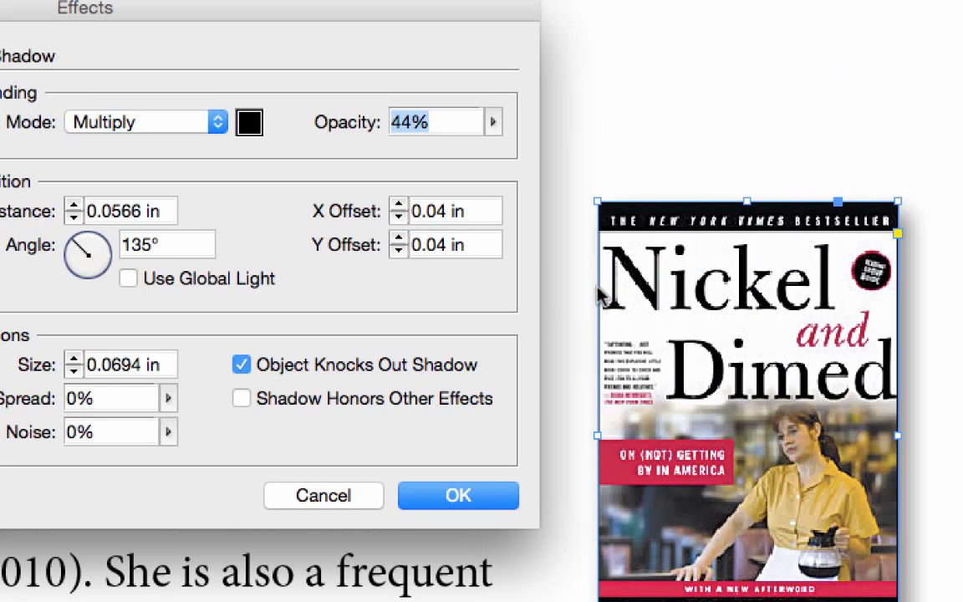
Step: Set the drop shadow's size to 0.05 in and apply the effect to the book cover
double_click(132, 366)
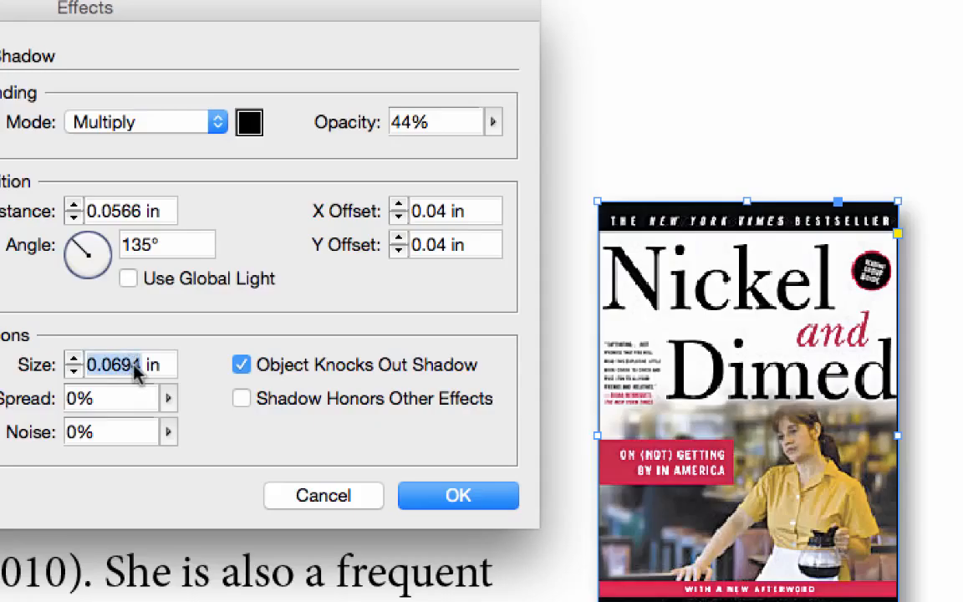
type(".0")
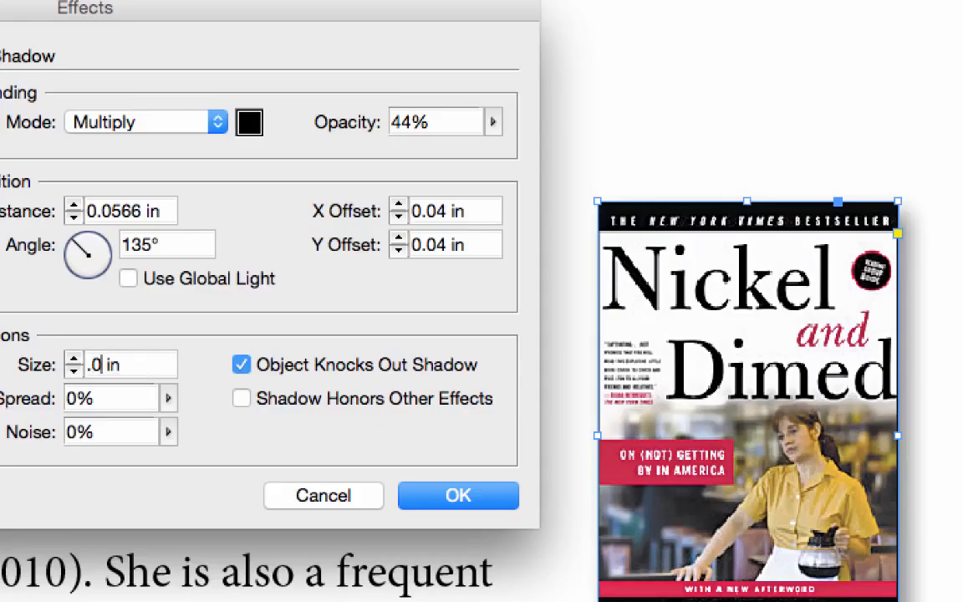
type("5")
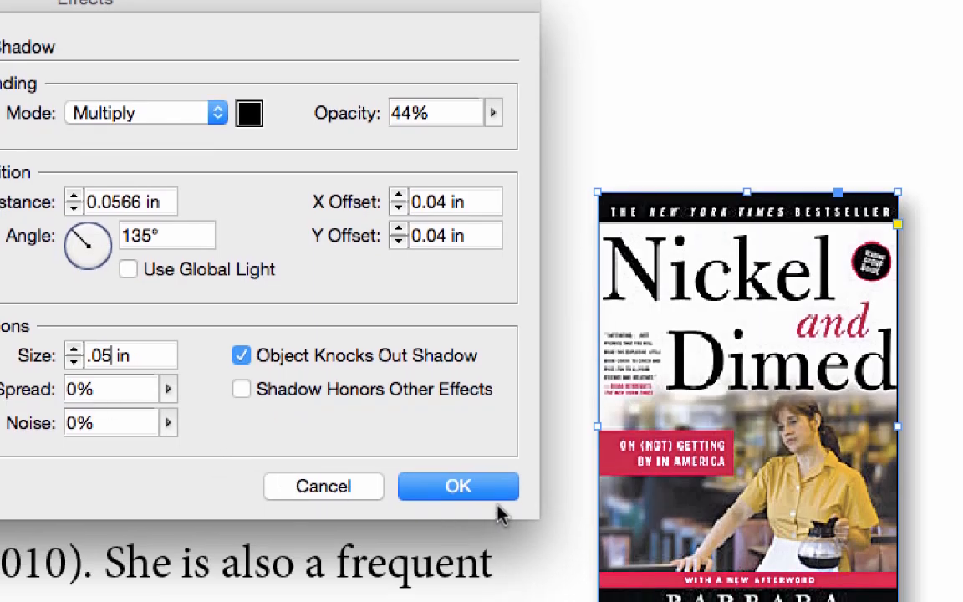
left_click(495, 498)
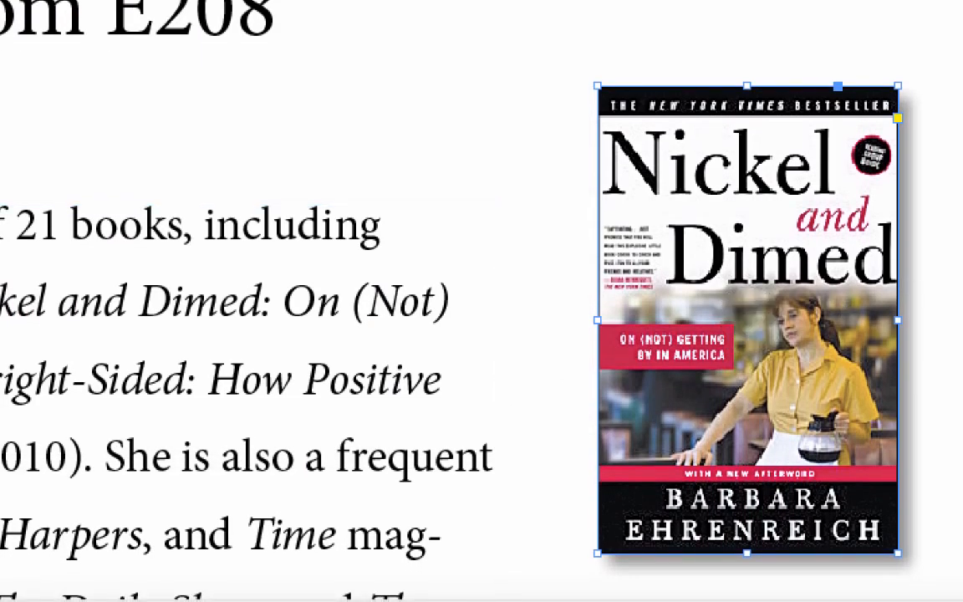
Step: Move the author photo from beside the bio text to directly below the book cover, aligned with the cover's left edge
key("ctrl+shift+a")
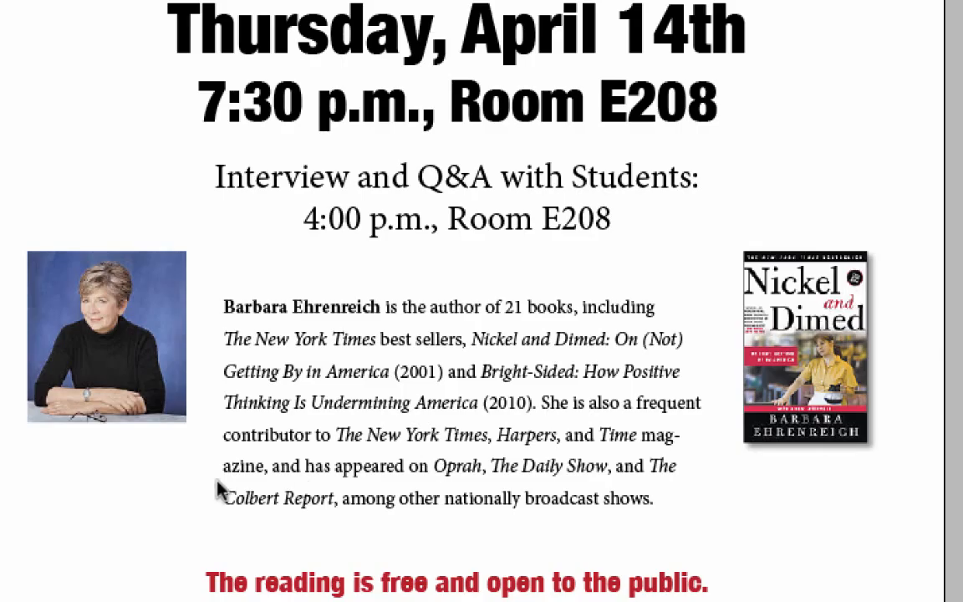
left_click(58, 352)
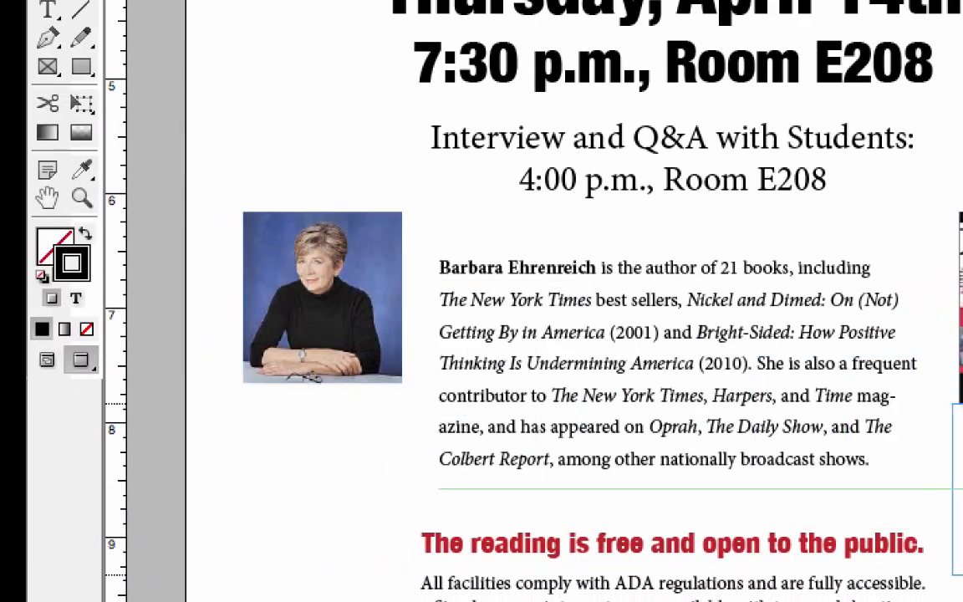
key("Delete")
left_click(614, 332)
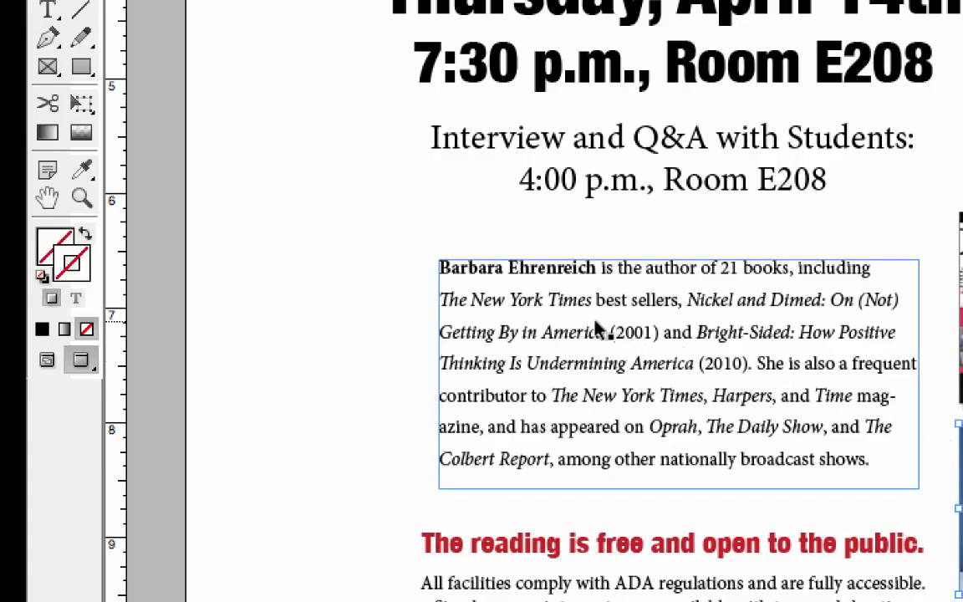
left_click(237, 264)
Step: Crop the author photo's frame to about 1.06 in wide by 1.16 in high, roughly matching the book cover's width
left_click(81, 197)
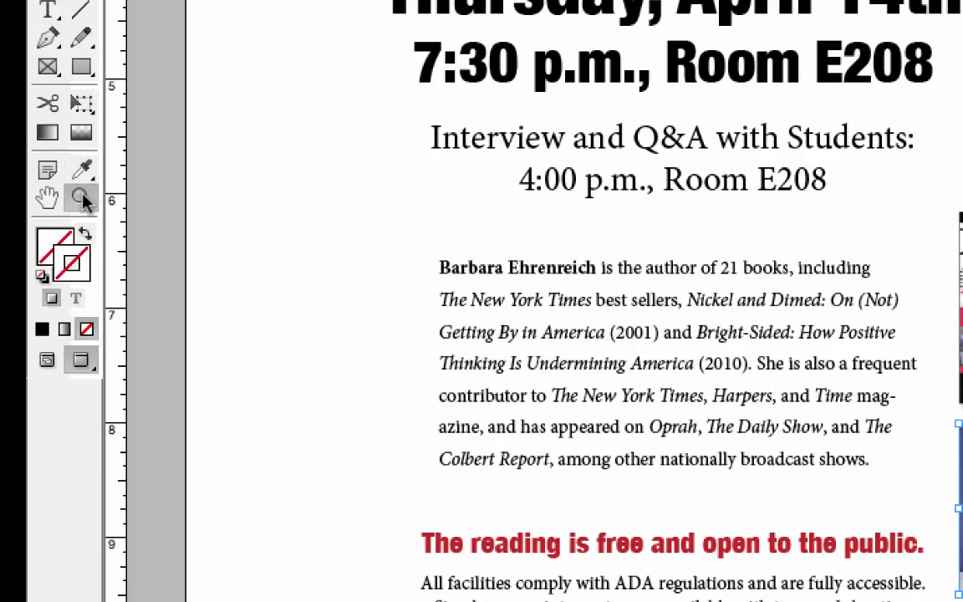
left_click_drag(931, 300, 840, 546)
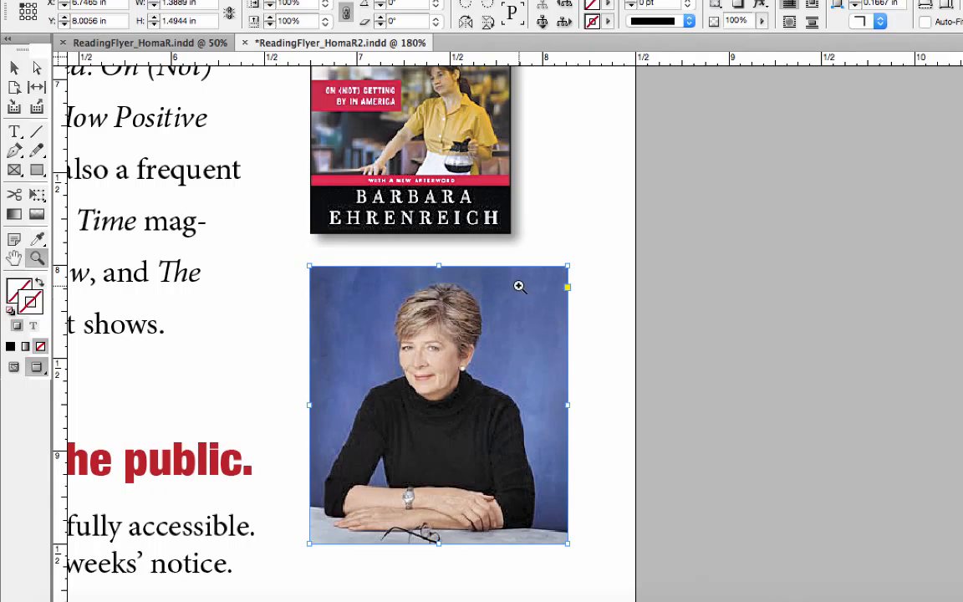
left_click(14, 67)
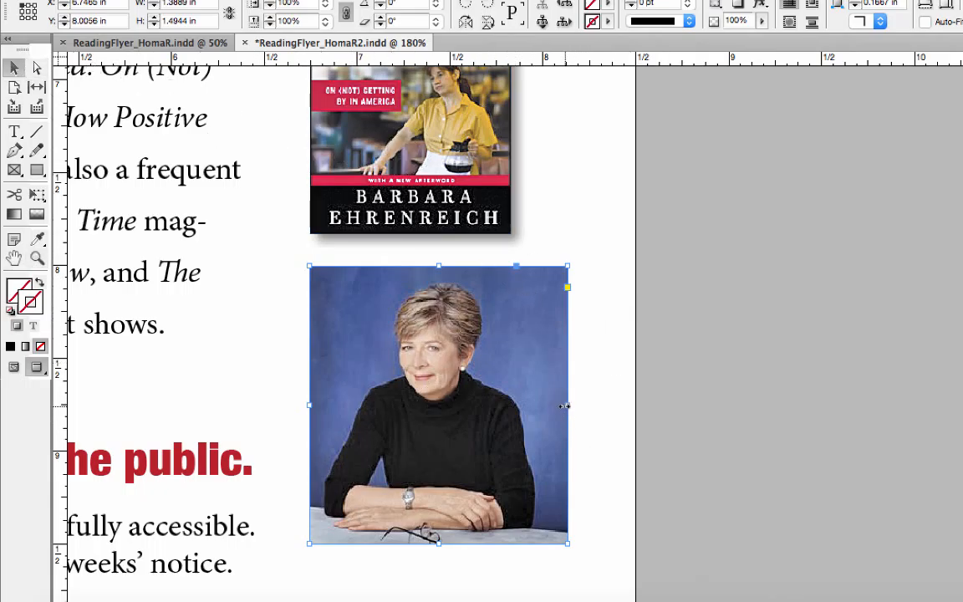
left_click_drag(565, 406, 518, 404)
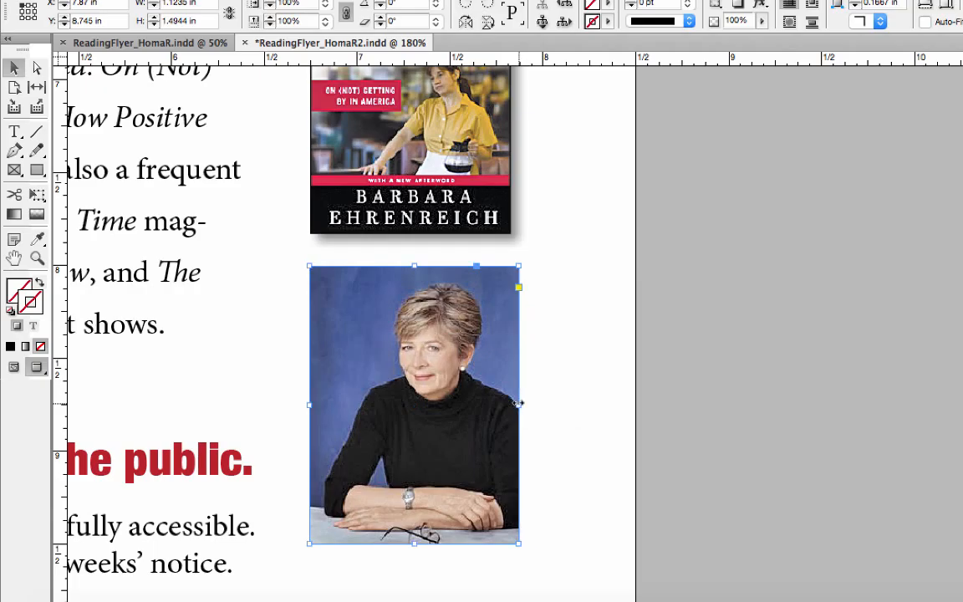
left_click_drag(414, 544, 416, 481)
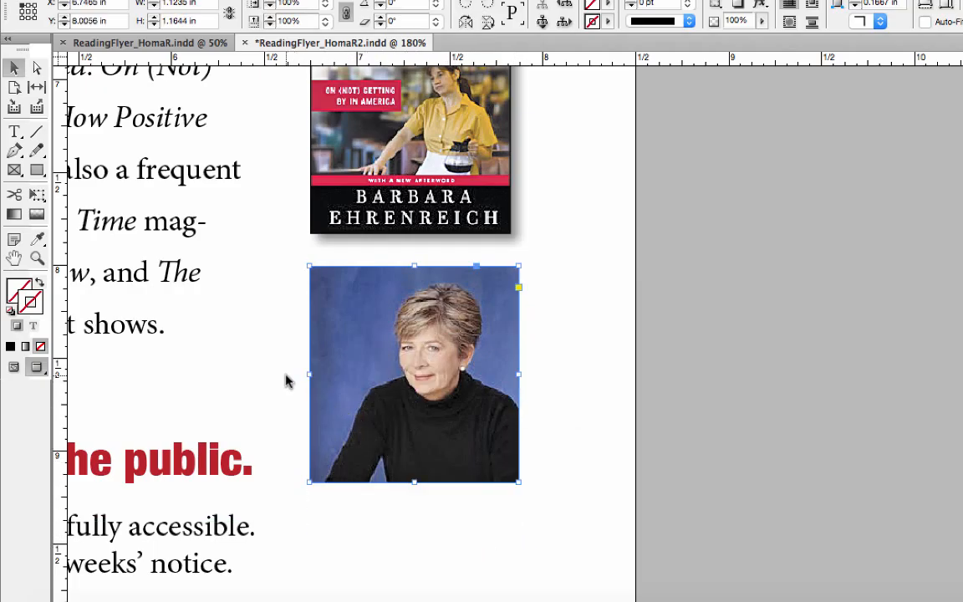
mouse_move(309, 373)
left_mouse_down()
mouse_move(323, 375)
mouse_move(314, 375)
left_mouse_up()
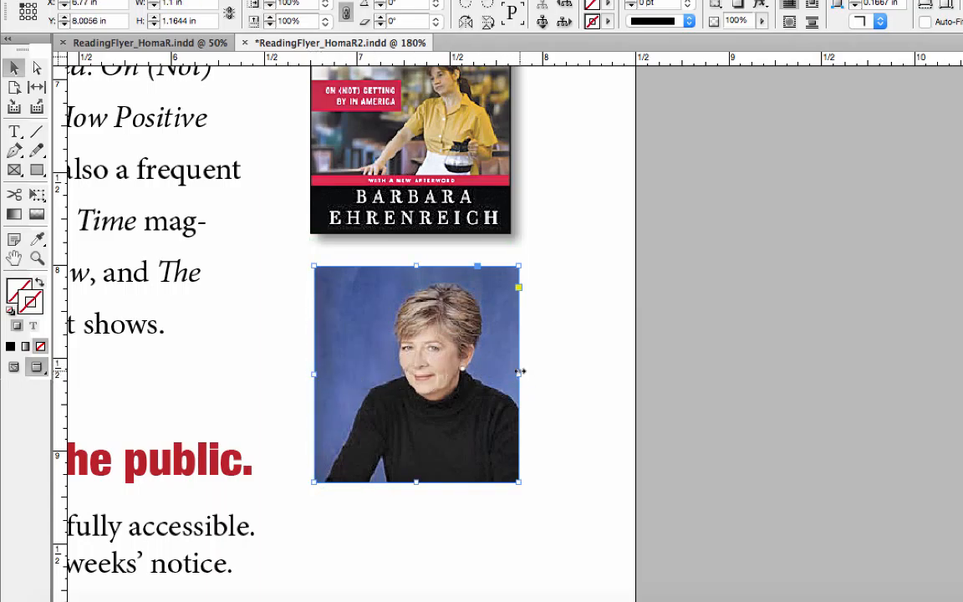
left_click_drag(519, 374, 510, 373)
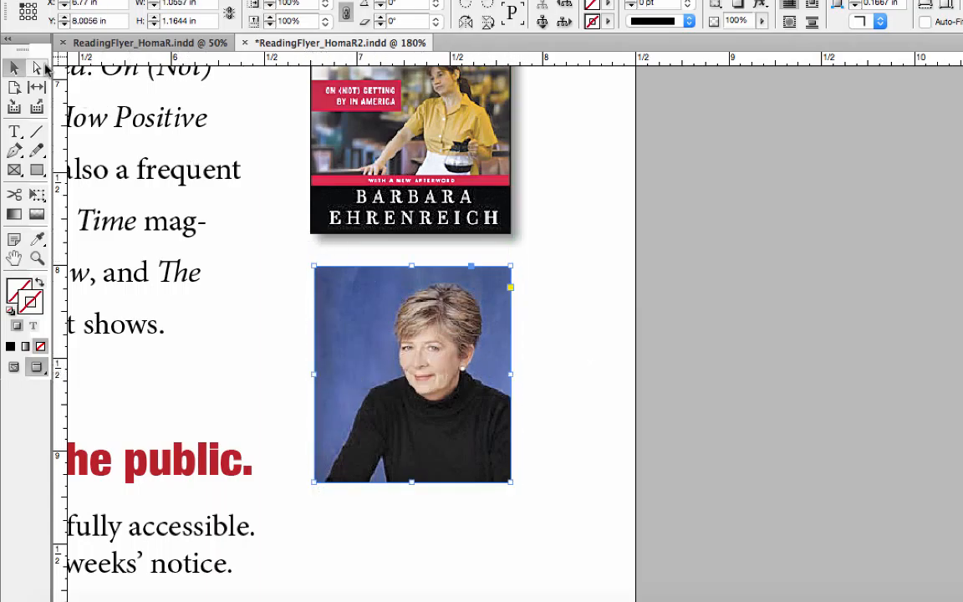
Step: Shift the author photo's content about 0.11 in left inside its cropped frame to centre the author, leaving the frame in place
left_click(414, 368)
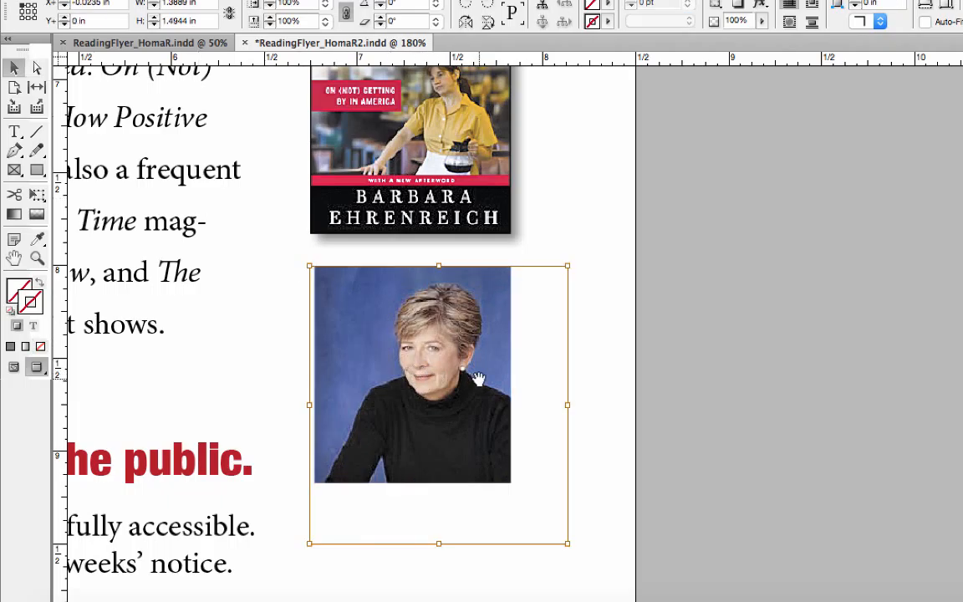
mouse_move(467, 387)
left_mouse_down()
mouse_move(437, 380)
mouse_move(451, 383)
left_mouse_up()
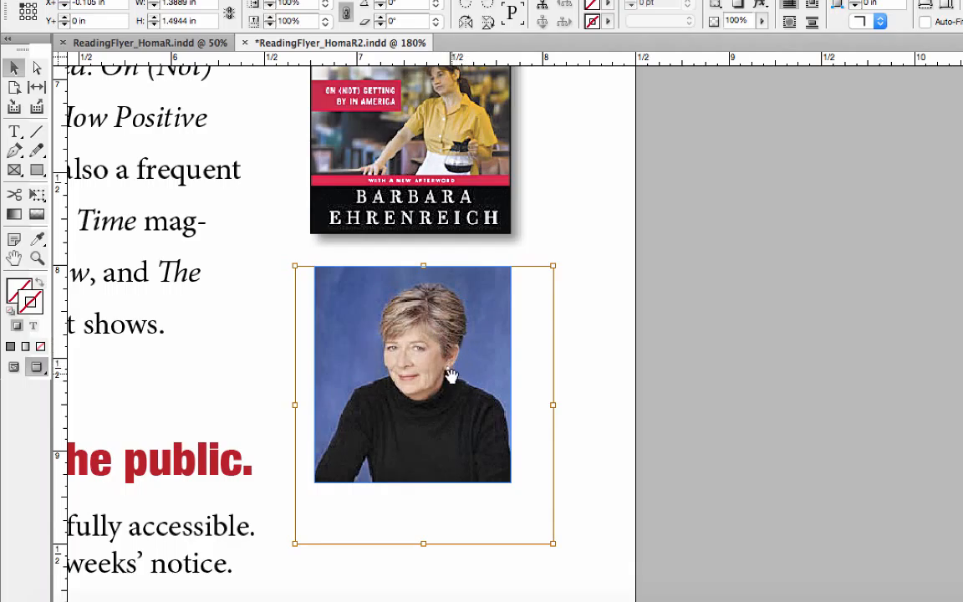
left_click_drag(450, 382, 452, 389)
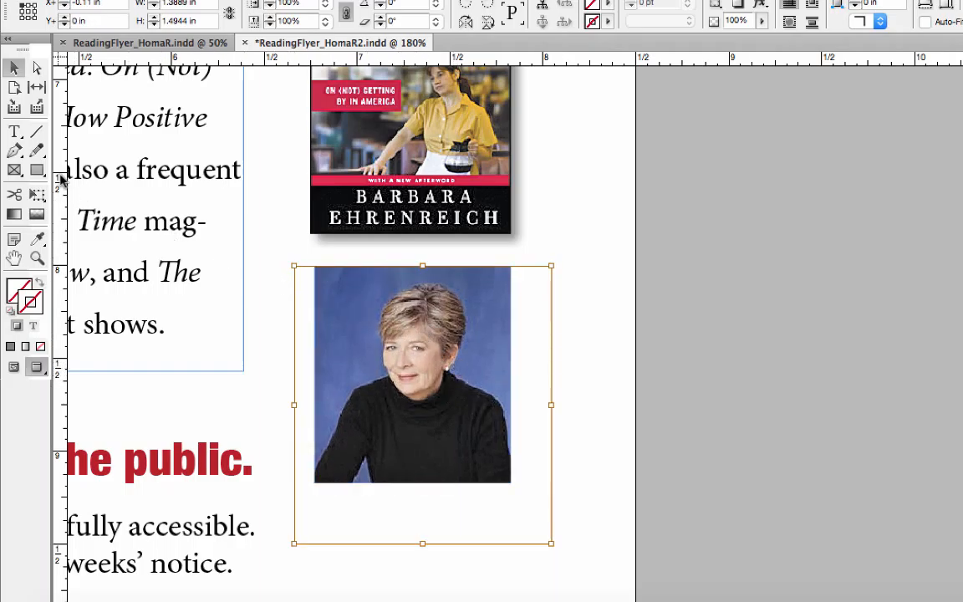
left_click(18, 68)
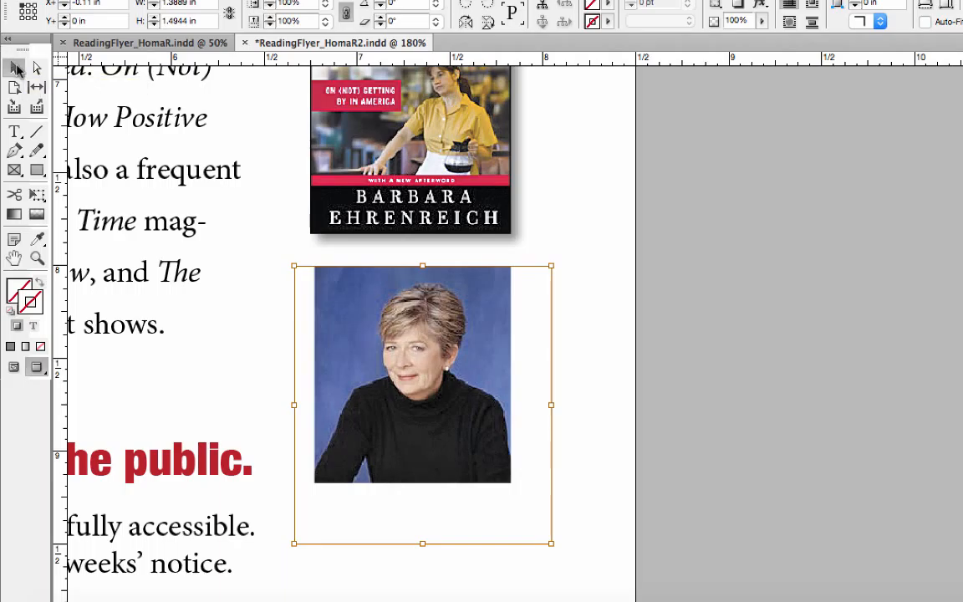
left_click(583, 276)
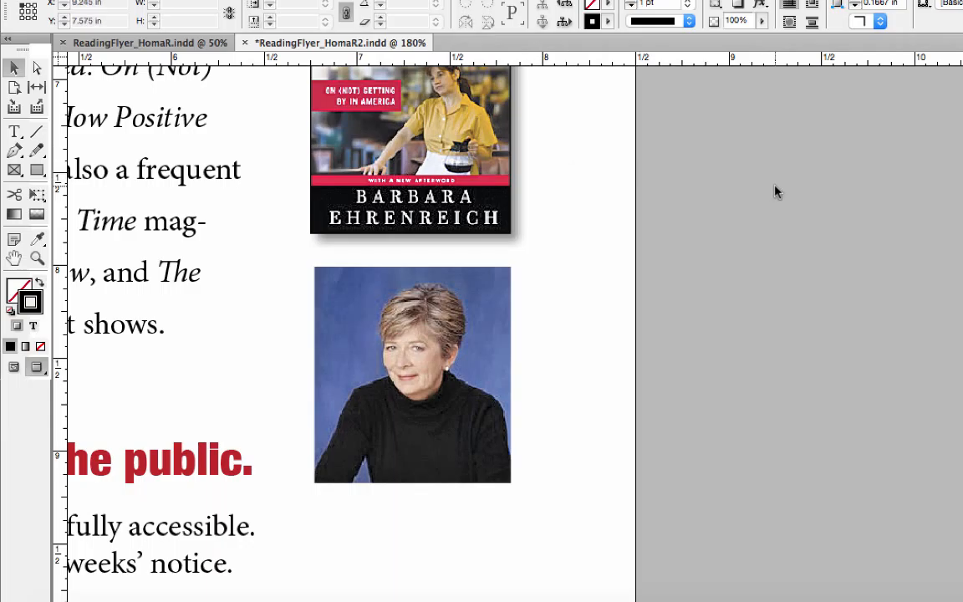
right_click(500, 180)
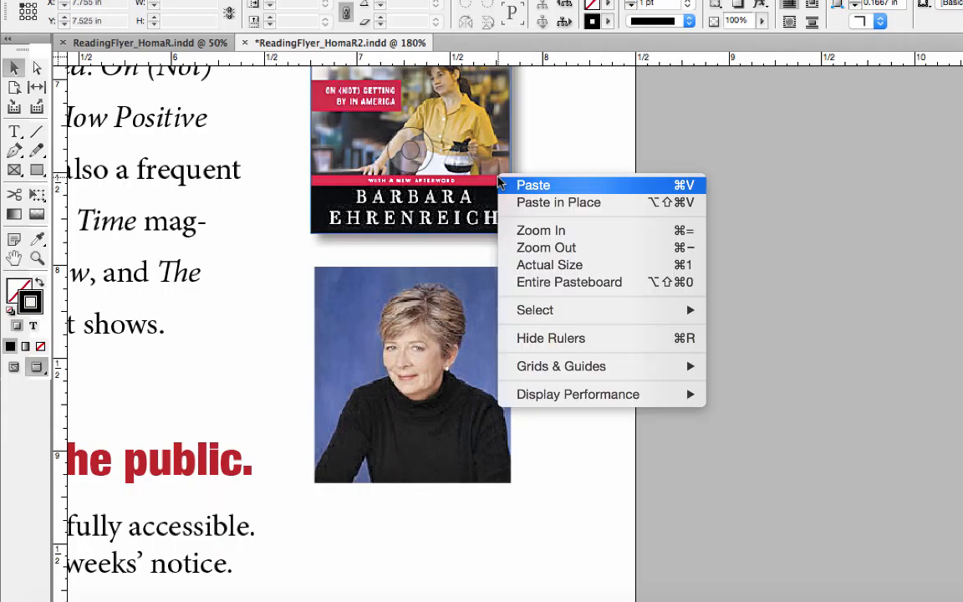
left_click(684, 147)
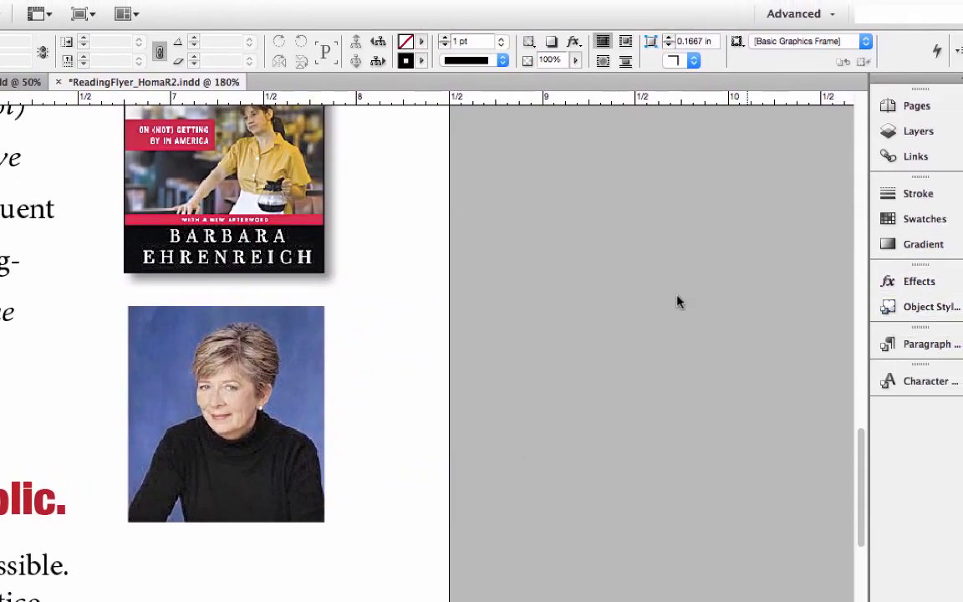
Step: Add a drop shadow effect to the author photo and set its opacity to 45%
left_click(284, 387)
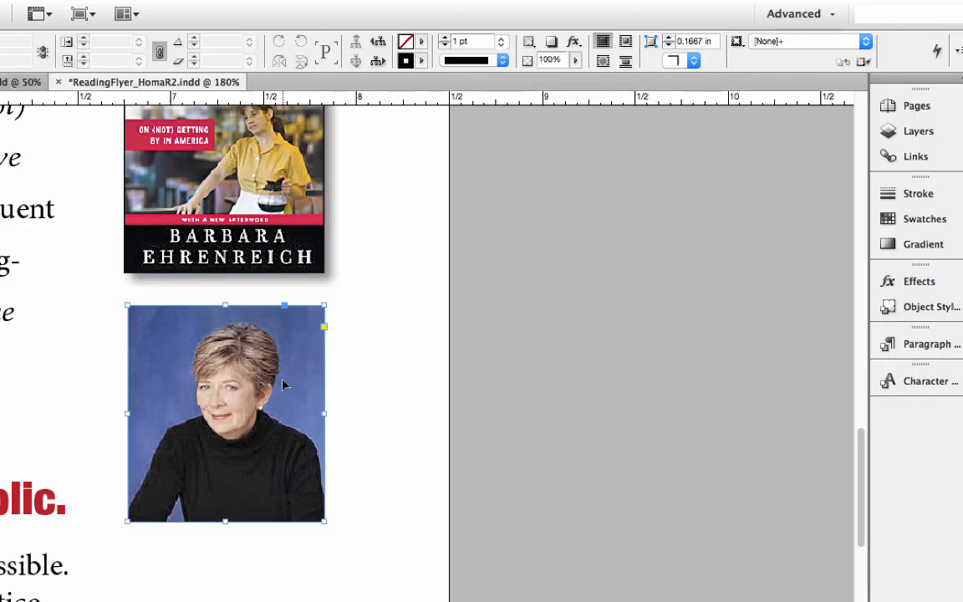
left_click(574, 41)
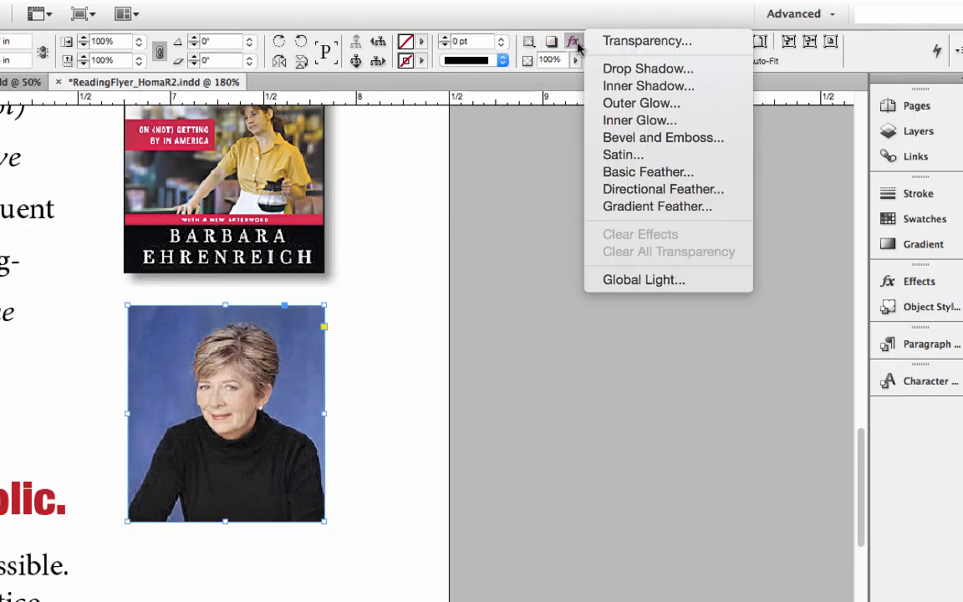
left_click(639, 68)
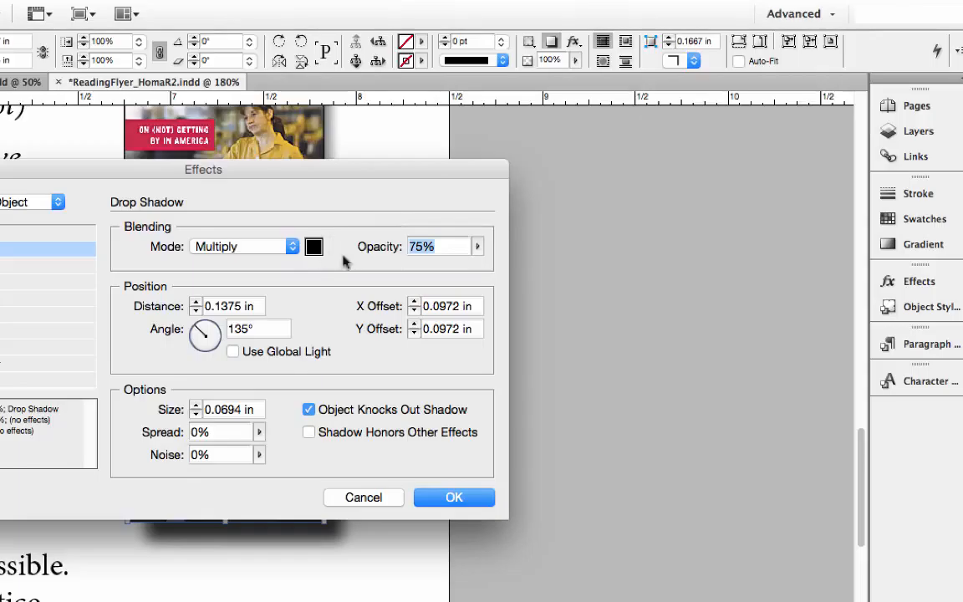
type("45")
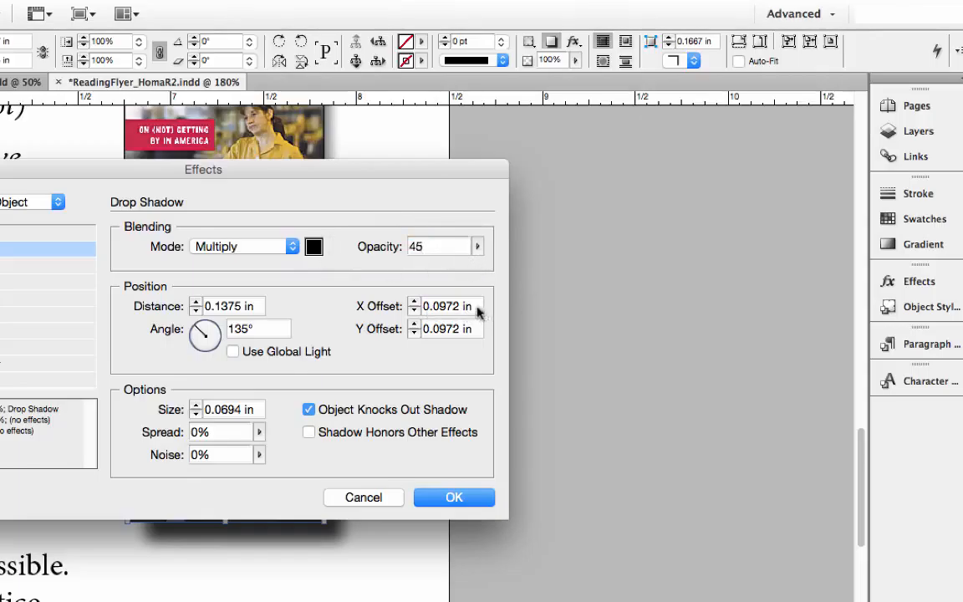
Step: Set both the X Offset and the Y Offset of the author photo's drop shadow to 0.04 in
double_click(447, 306)
type(".04")
key("Tab")
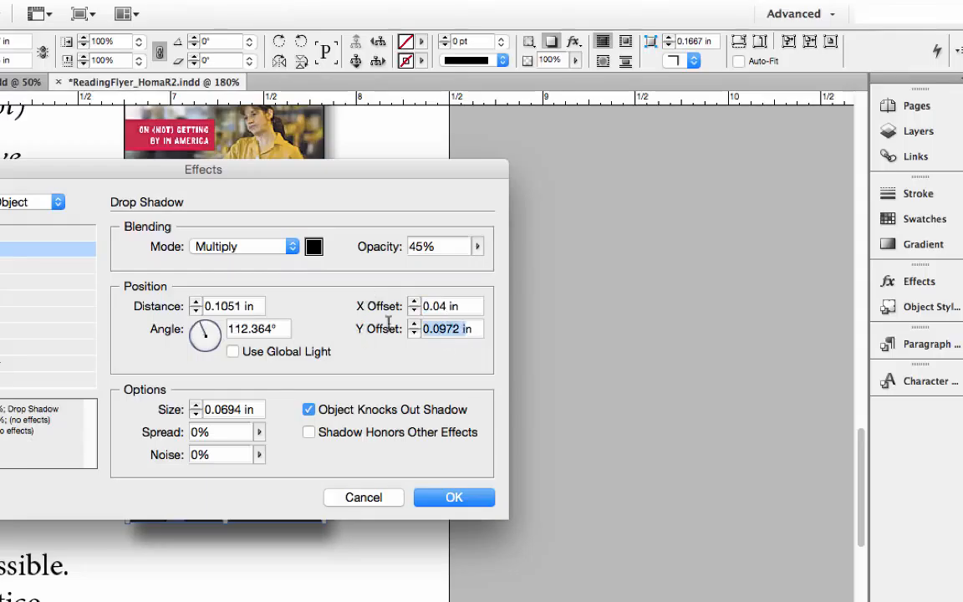
type(".04")
left_click(234, 411)
left_click(577, 206)
type(".04")
Step: Set the drop shadow's size to 0.05 in and apply the effect to the author photo
left_click(234, 411)
double_click(235, 412)
type(".0")
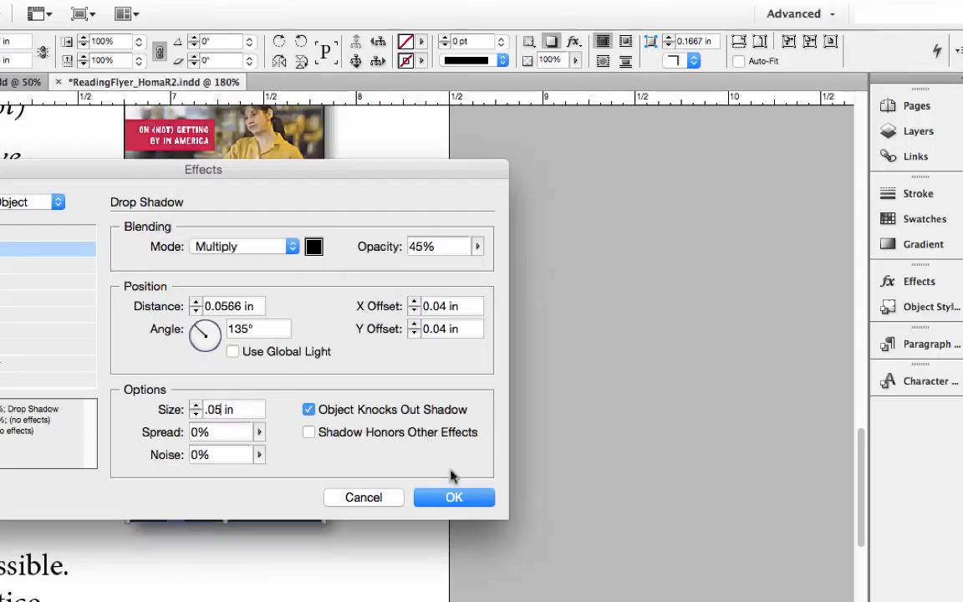
type("5")
left_click(460, 500)
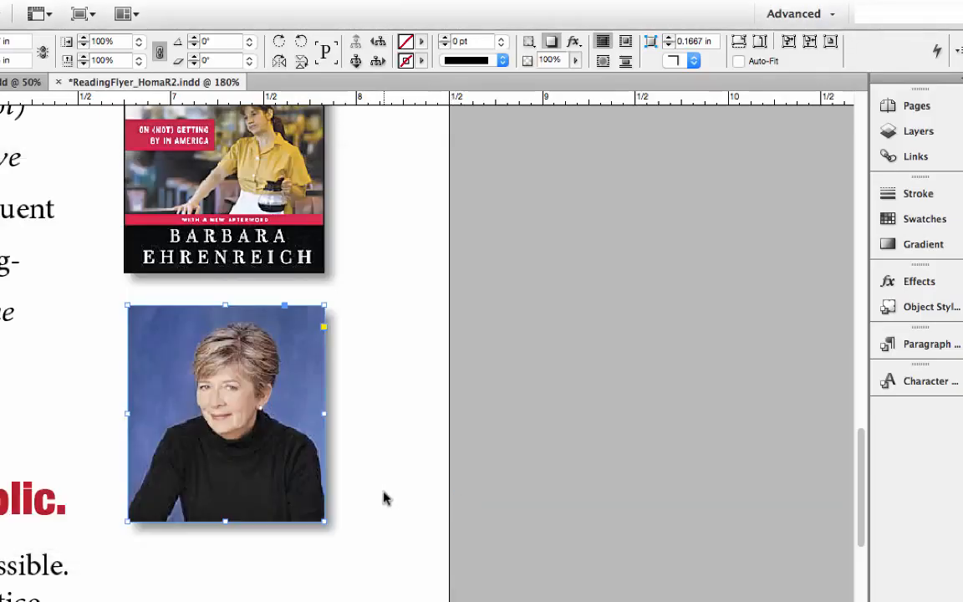
Step: Frame the author photo with a 2 pt [Paper] stroke
left_click(424, 61)
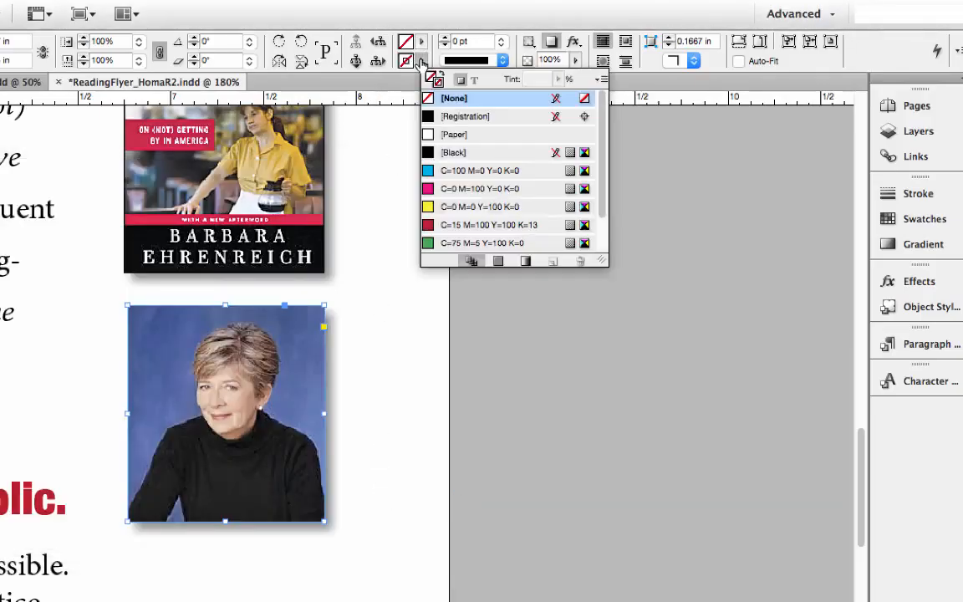
left_click(445, 138)
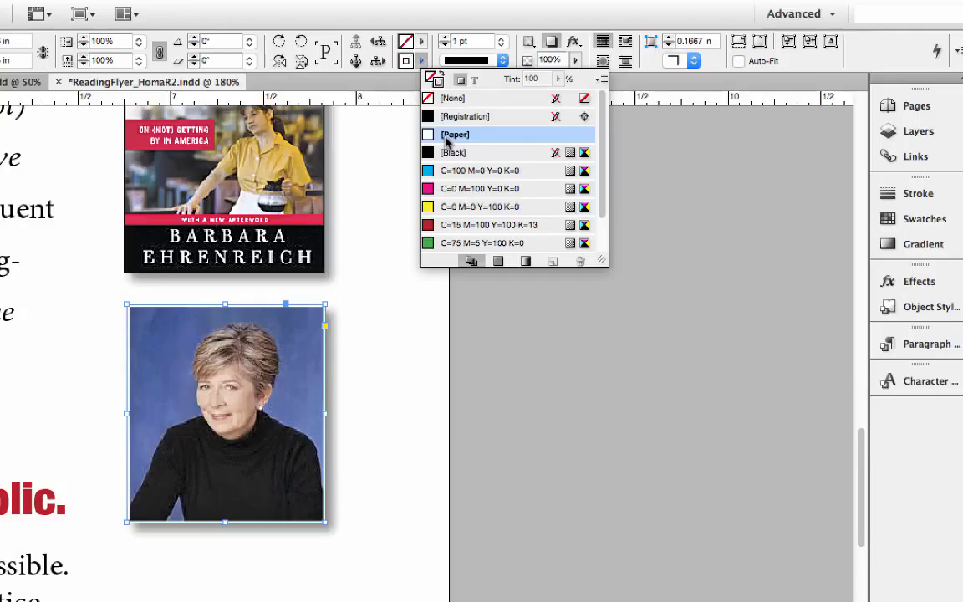
left_click(444, 36)
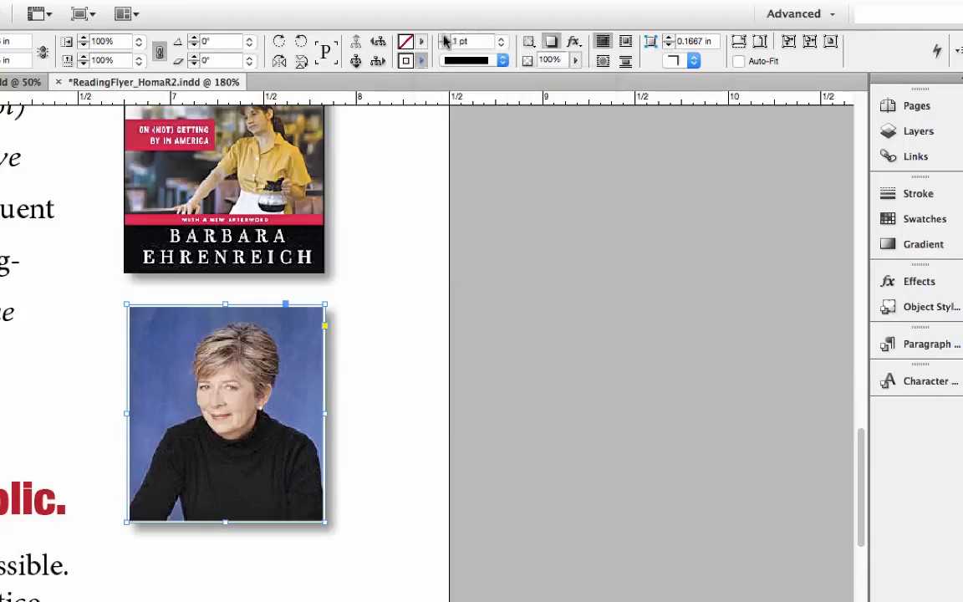
left_click(397, 343)
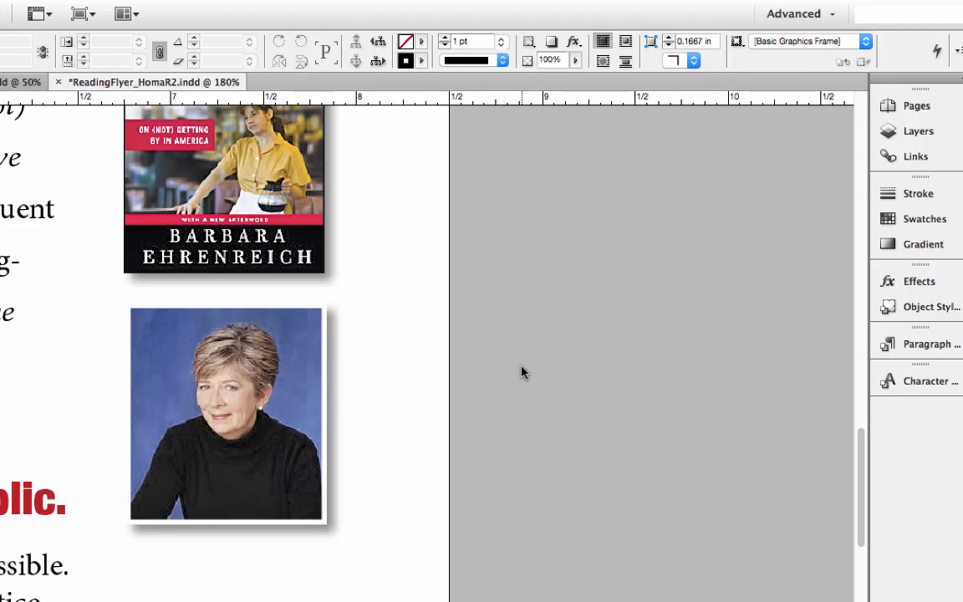
Step: Move the author photo back to the left of the bio text and rotate it 4°
key("super+minus")
key("super+minus")
key("super+minus")
key("super+minus")
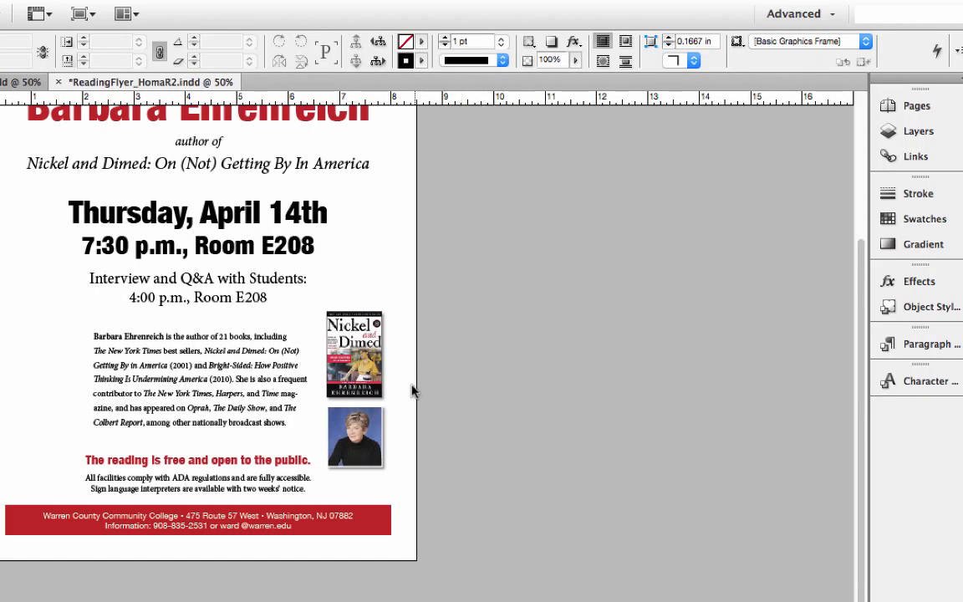
left_click_drag(374, 424, 56, 345)
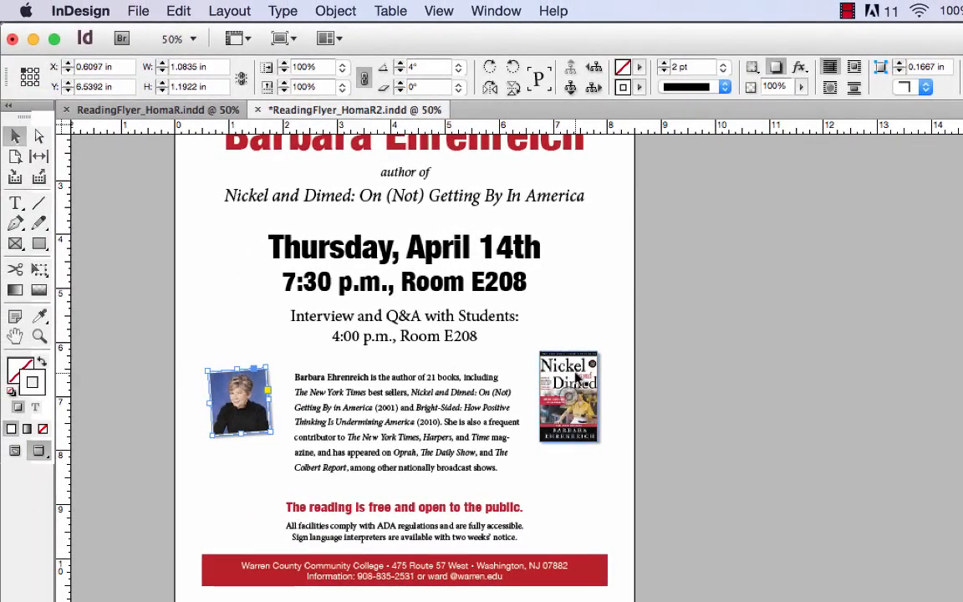
Step: Rotate the book cover image to -6° and keep it beside the bio text at about X 6.72 in, Y 6.21 in
left_click(577, 378)
left_click_drag(606, 345, 579, 372)
left_click(681, 355)
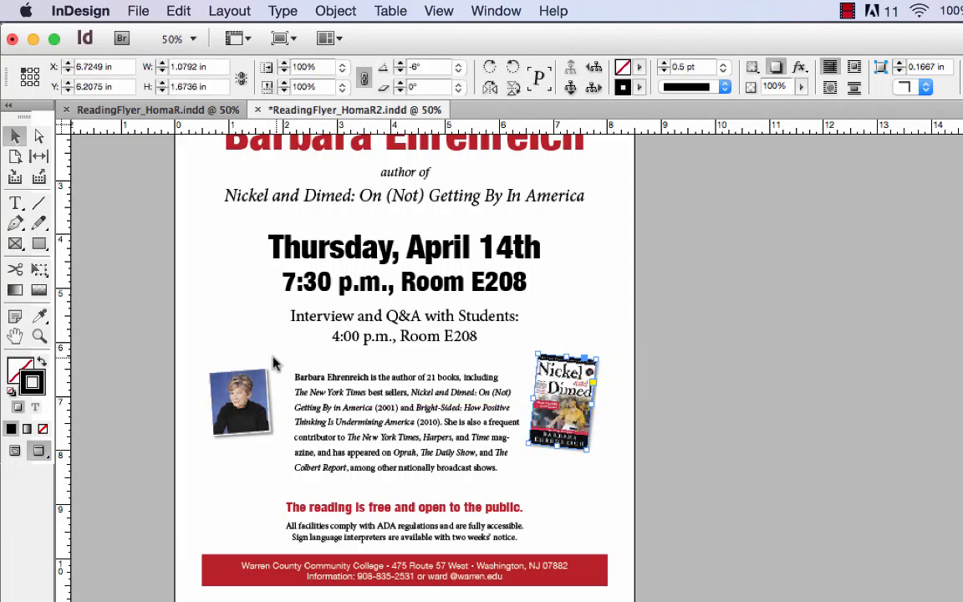
Step: Stagger the tilted images beside the bio: author photo at about X 0.65 in, Y 6.24 in; book cover at about X 6.80 in, Y 6.79 in
left_click_drag(263, 379, 264, 380)
scroll(823, 339, "up", 2)
scroll(823, 339, "up", 2)
scroll(779, 343, "down", 2)
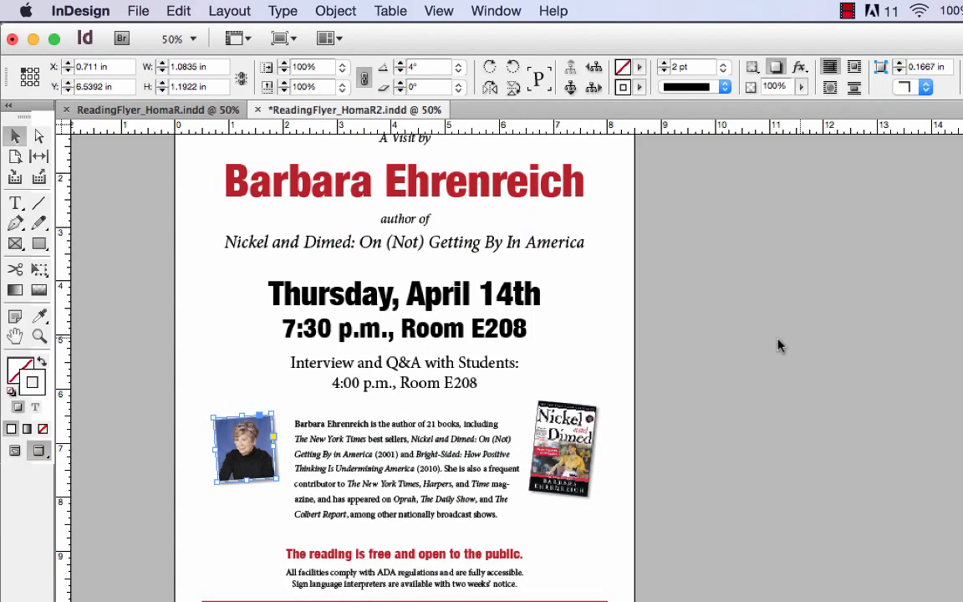
scroll(458, 287, "down", 2)
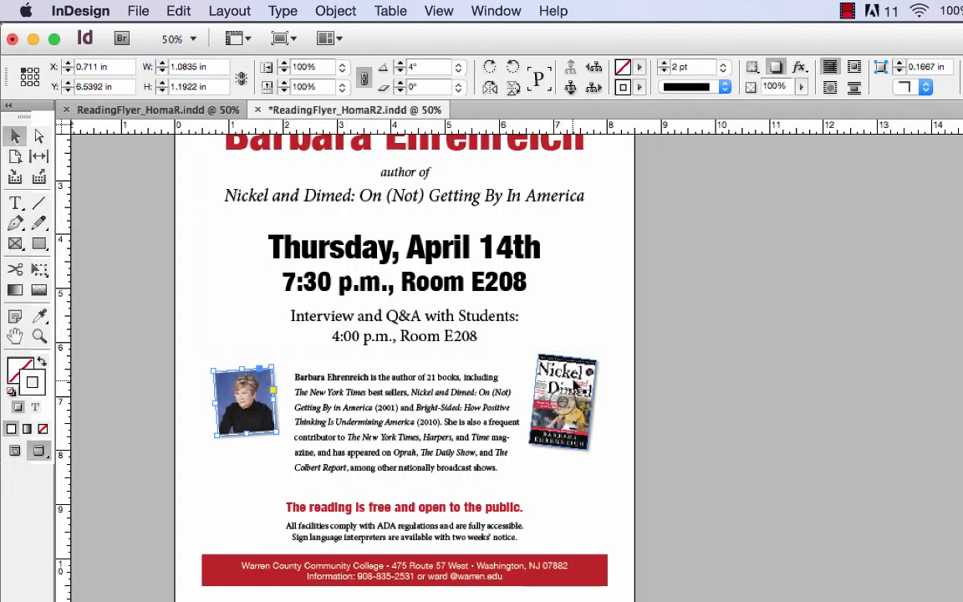
left_click_drag(590, 378, 596, 413)
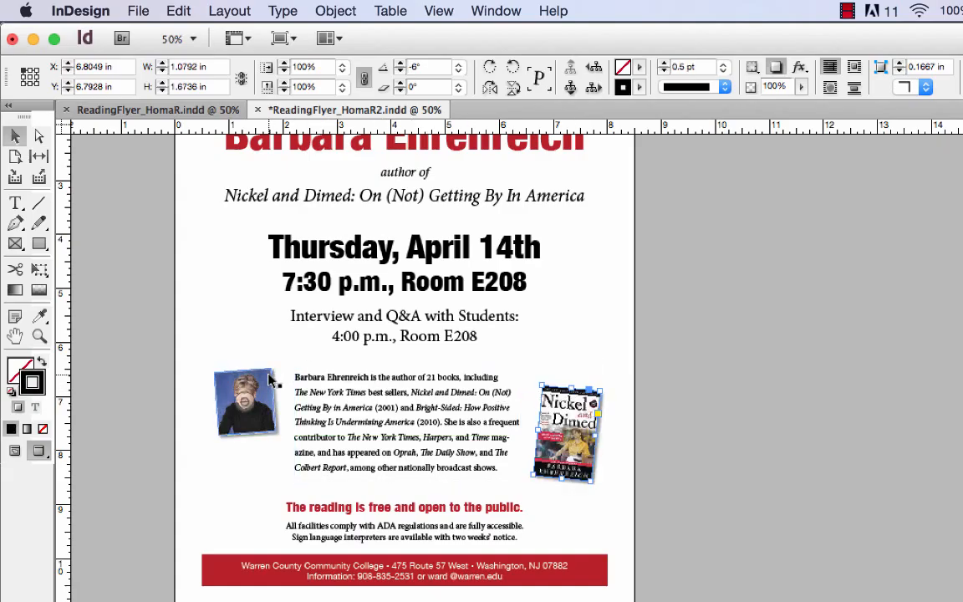
left_click_drag(272, 379, 268, 364)
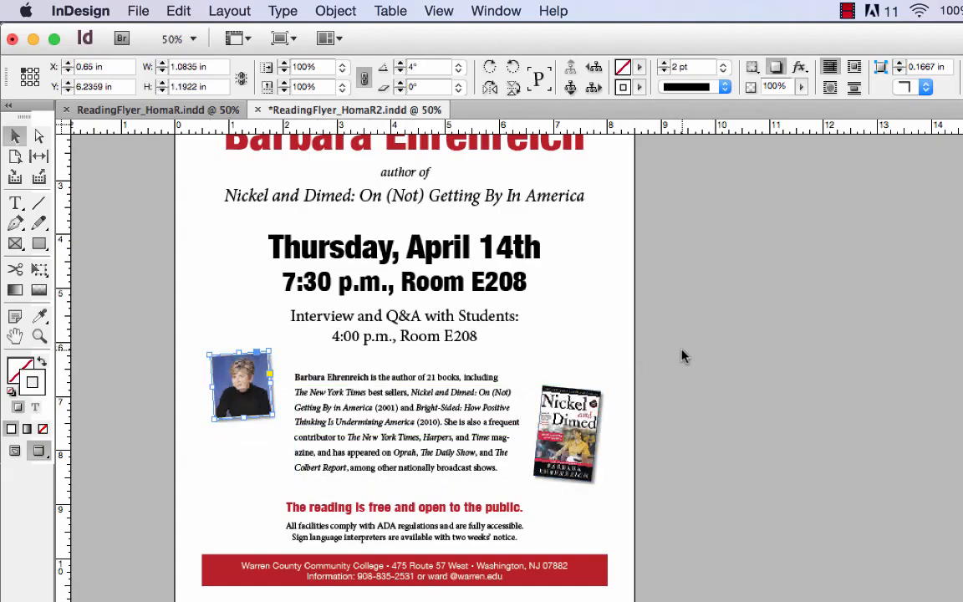
Step: Nudge the book cover to about X 6.72 in, Y 6.9 in, and the author photo to about X 0.75 in, Y 6.14 in
scroll(682, 358, "up", 5)
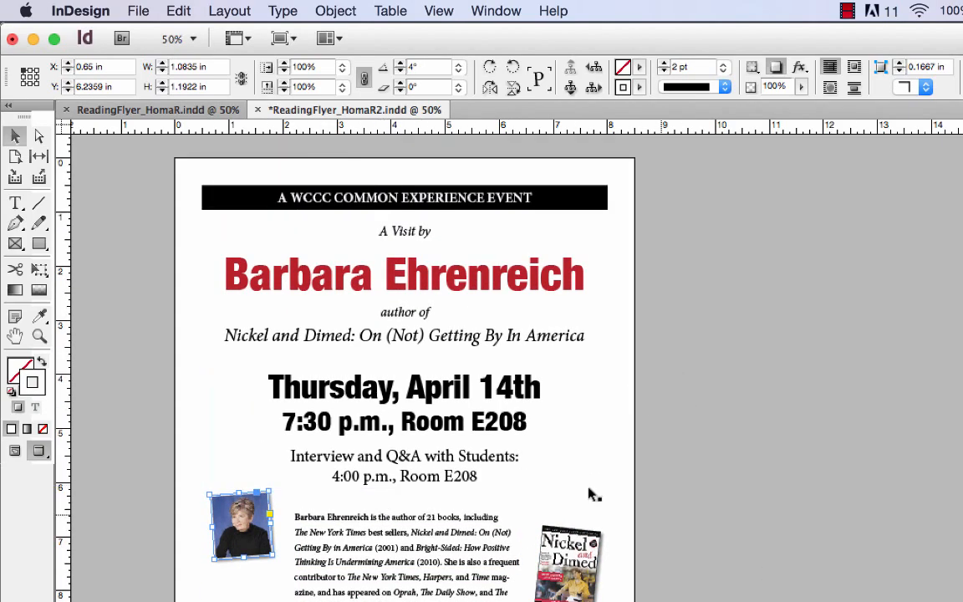
scroll(793, 519, "down", 3)
scroll(791, 515, "up", 3)
scroll(747, 436, "down", 5)
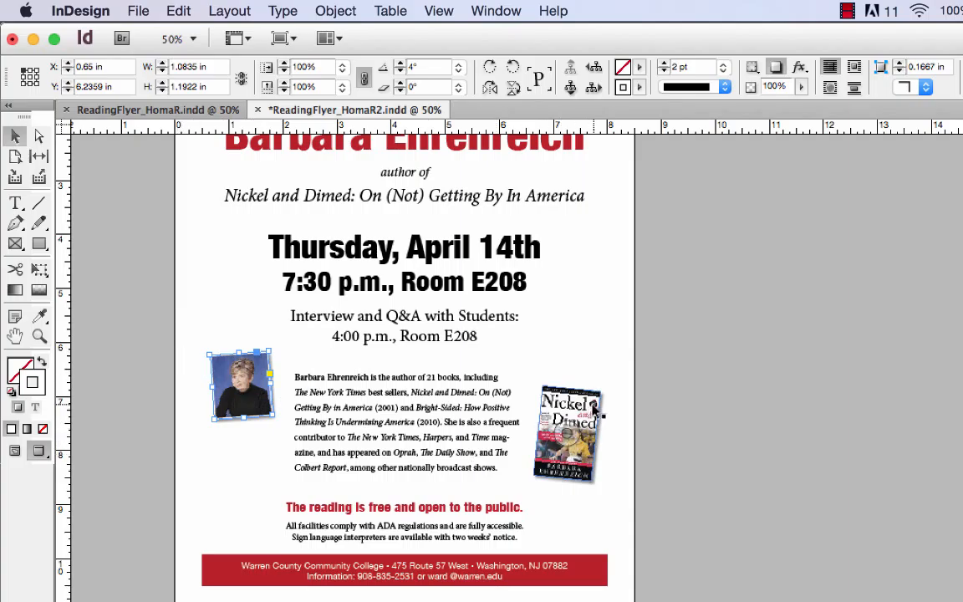
left_click_drag(595, 407, 588, 412)
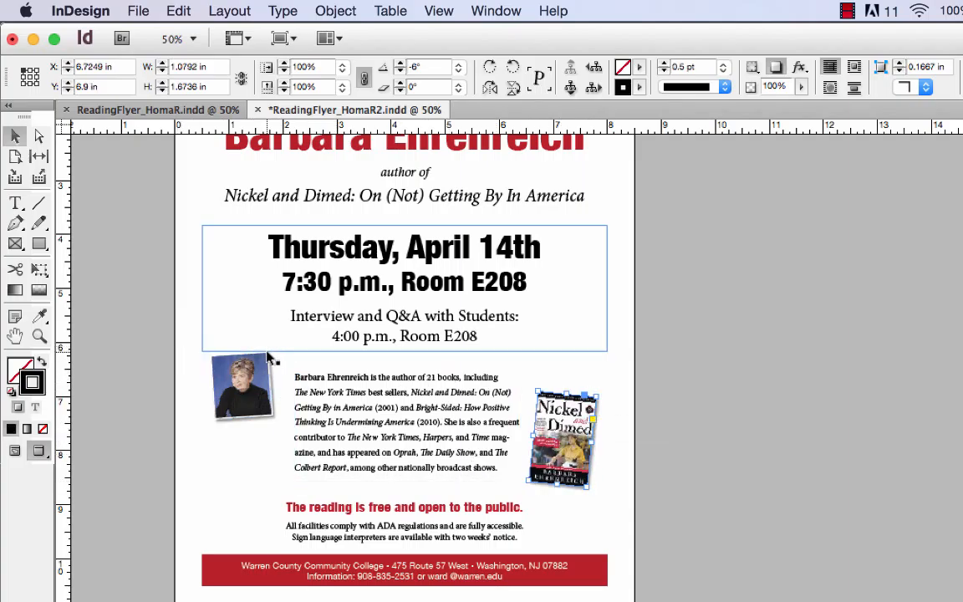
left_click_drag(265, 364, 271, 357)
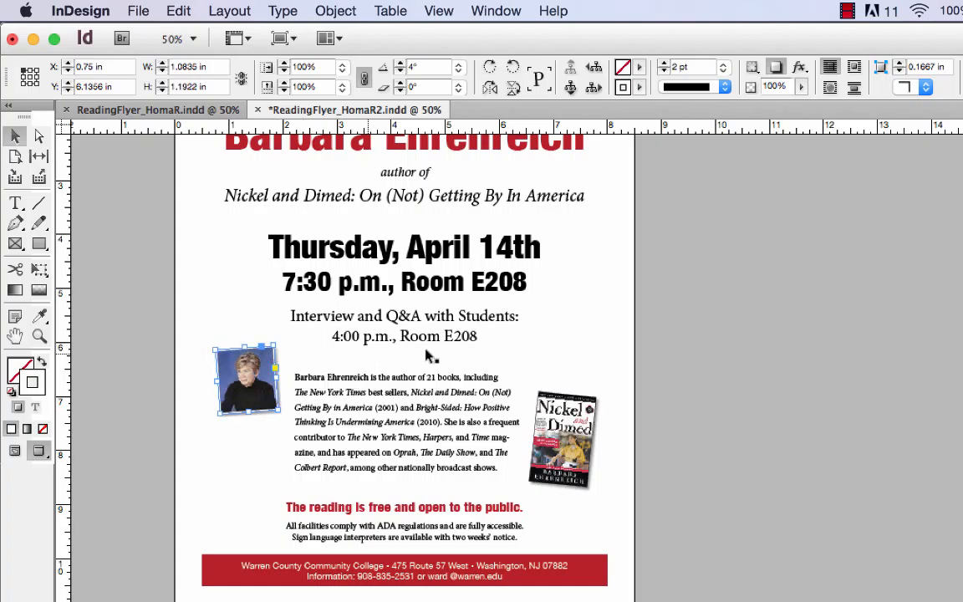
left_click(753, 328)
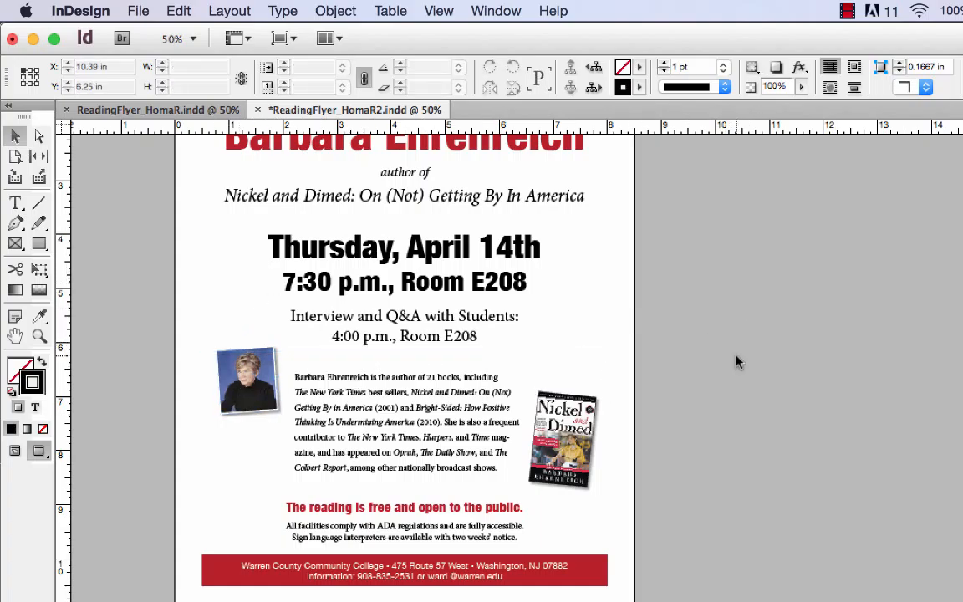
Step: Copy the large red author name from the headline and paste it as a separate text frame
scroll(726, 377, "up", 3)
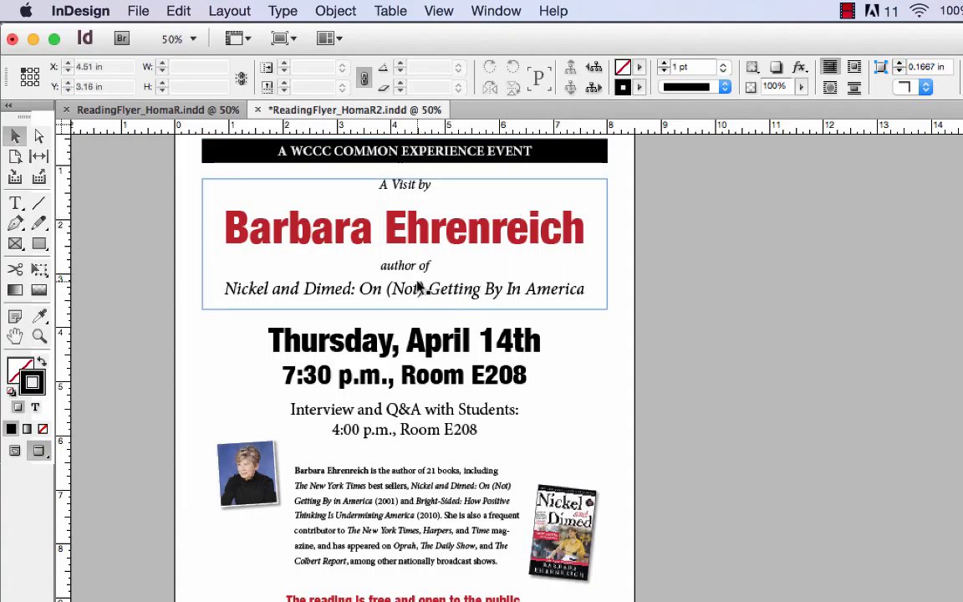
left_click(39, 336)
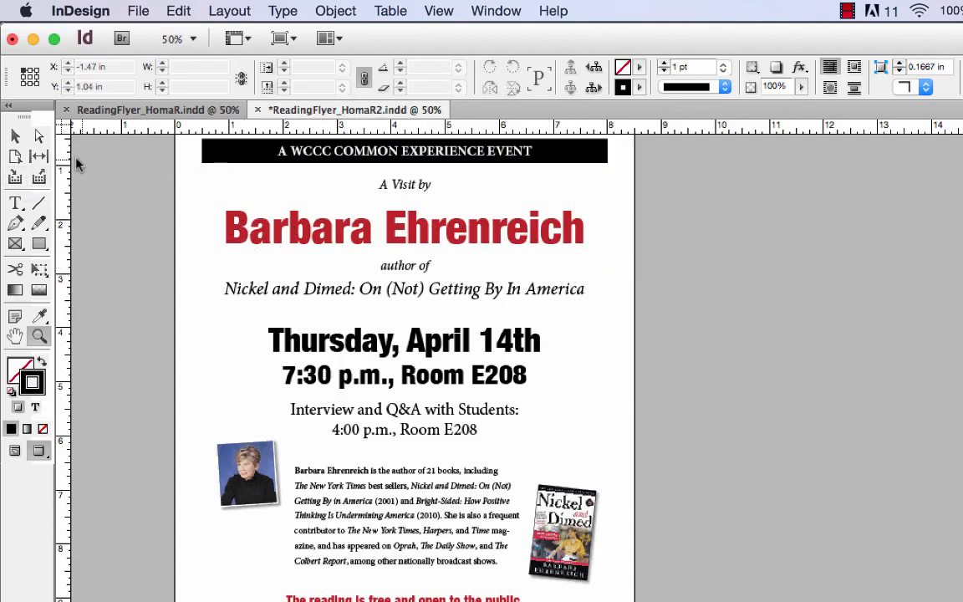
left_click(16, 203)
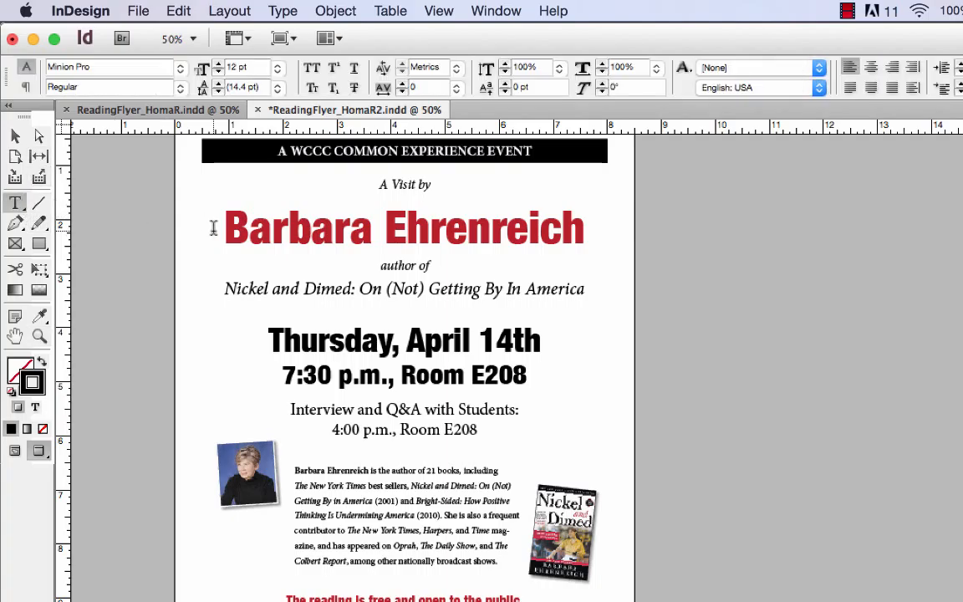
left_click_drag(225, 222, 622, 237)
key("super+c")
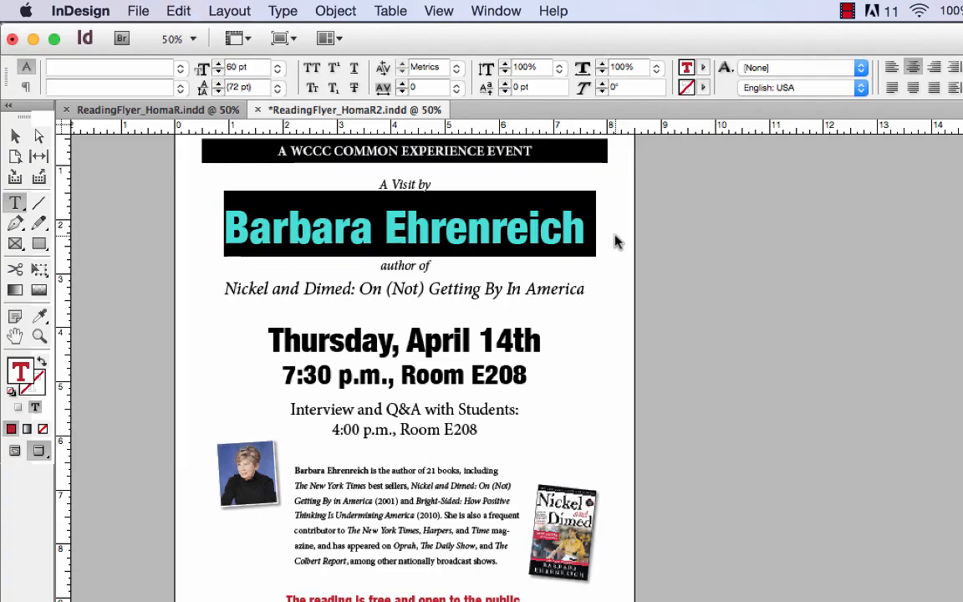
left_click(15, 135)
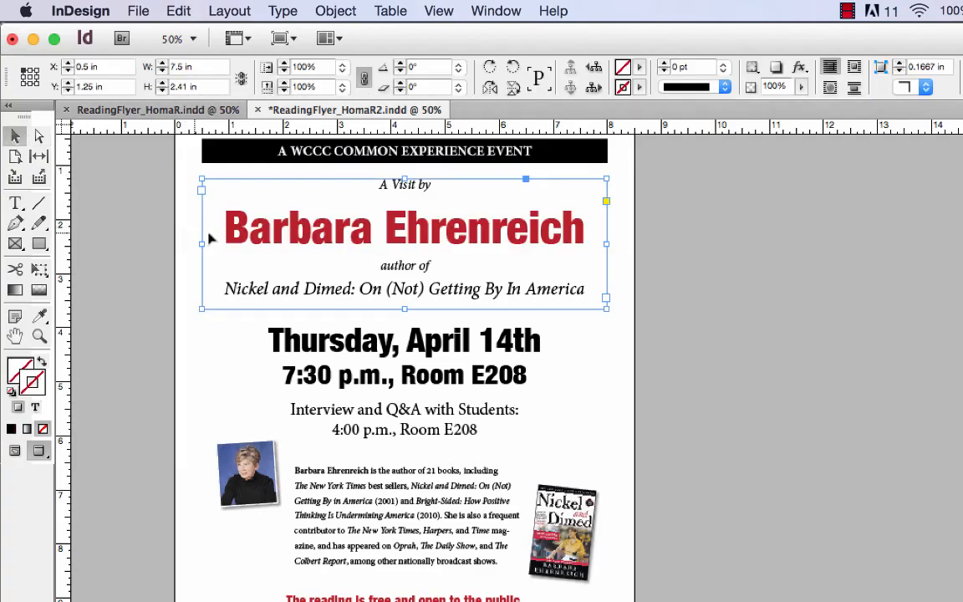
left_click(203, 372)
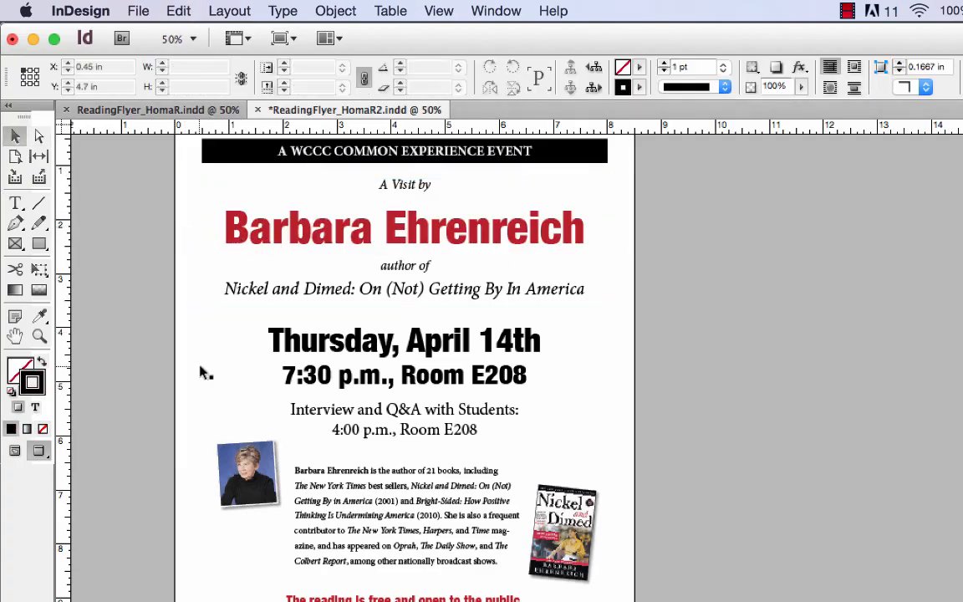
key("super+v")
key("slash")
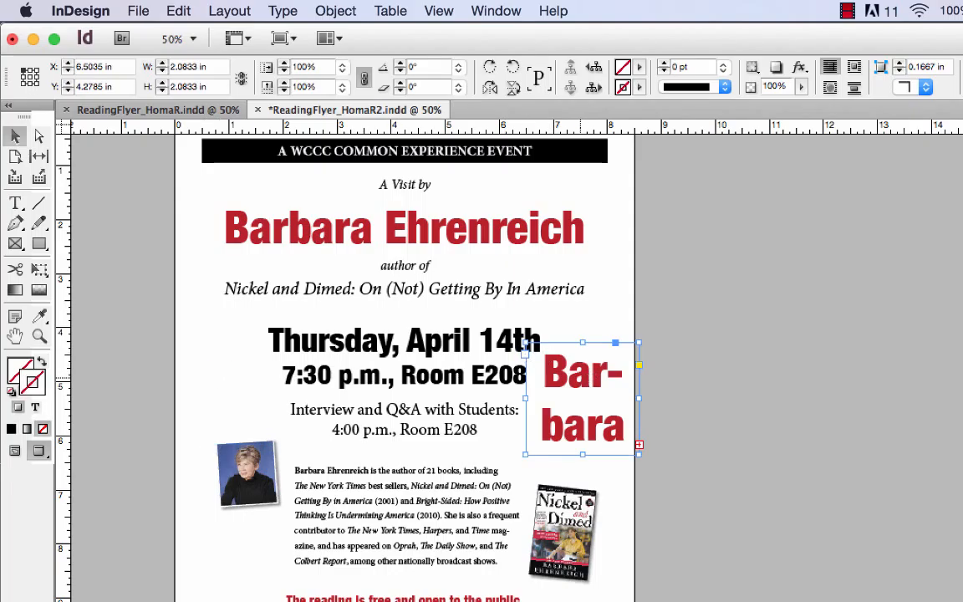
Step: In normal view mode, fit the pasted name frame between the margins at X 0.5 in, Y 3.66 in, 7.5 in wide and about 0.99 in high
left_click_drag(579, 379, 292, 345)
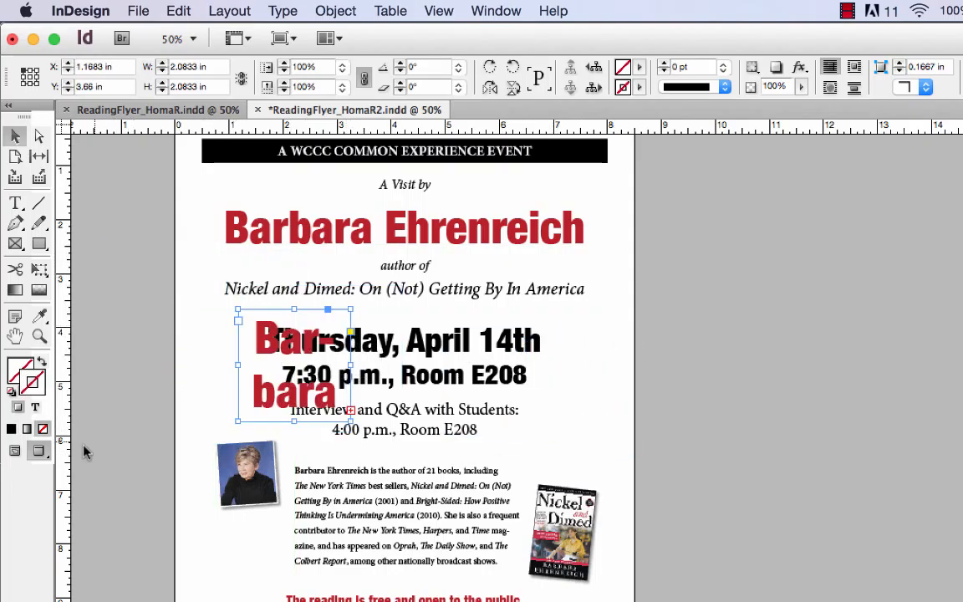
left_click(13, 451)
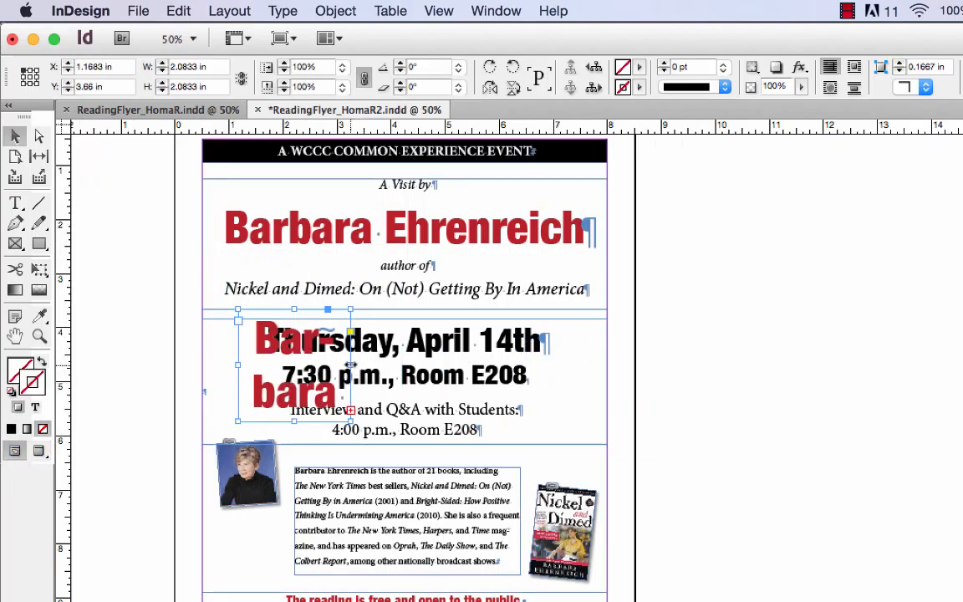
left_click_drag(350, 366, 606, 377)
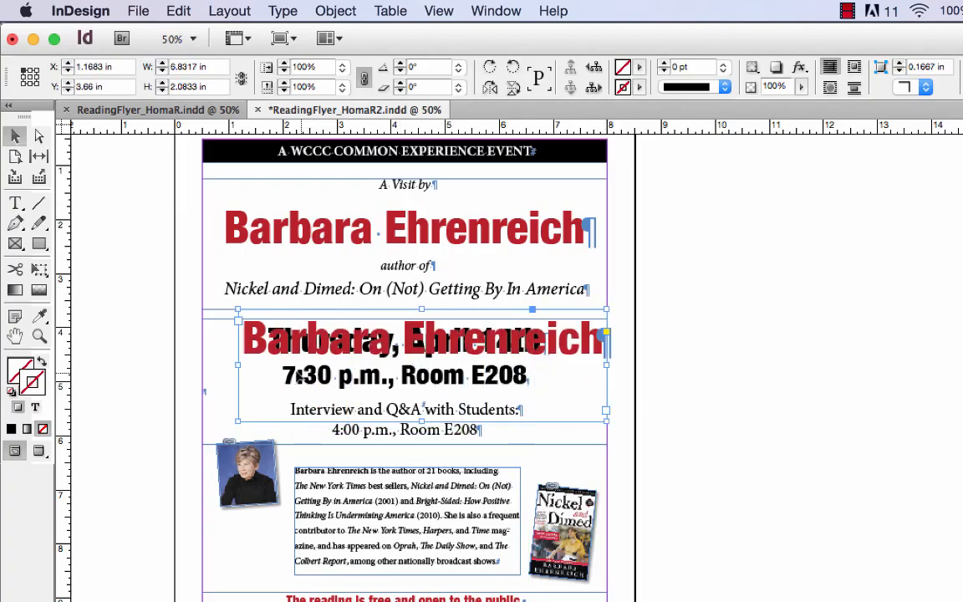
left_click_drag(237, 365, 202, 366)
left_click_drag(404, 418, 404, 362)
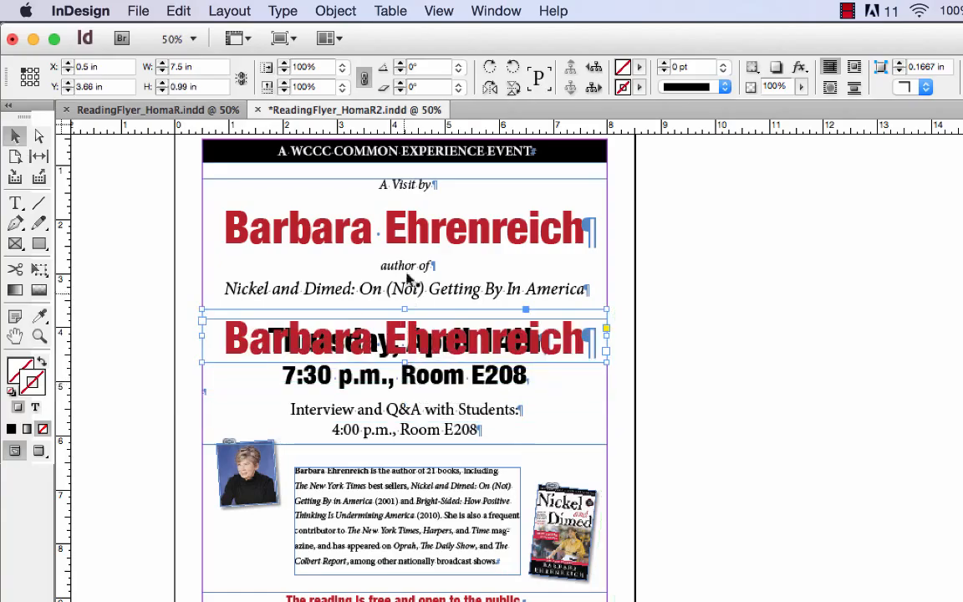
Step: Change the original author name in the headline to white, keeping its line as a blank placeholder, and deselect its frame
left_click(15, 204)
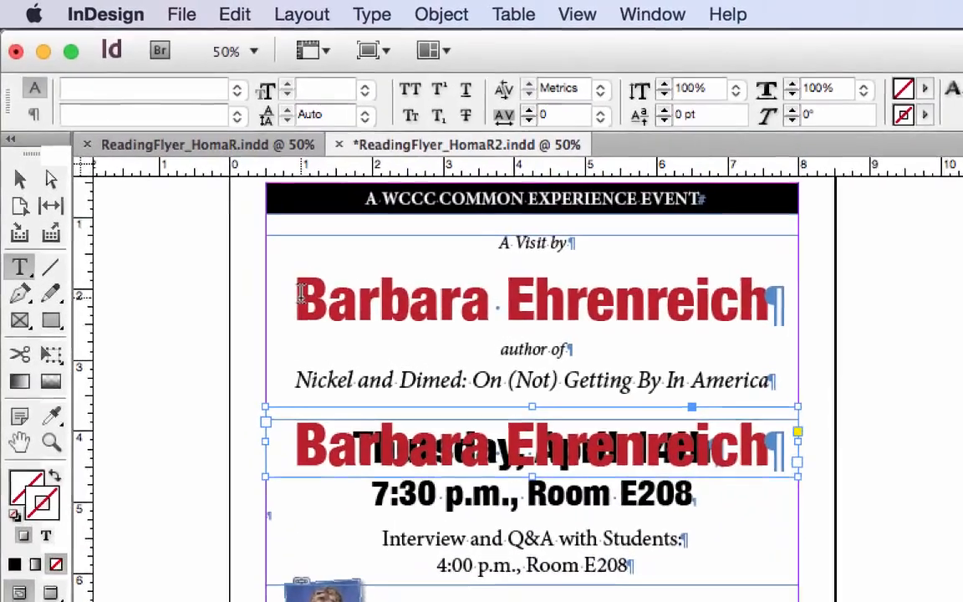
left_click_drag(238, 238, 665, 243)
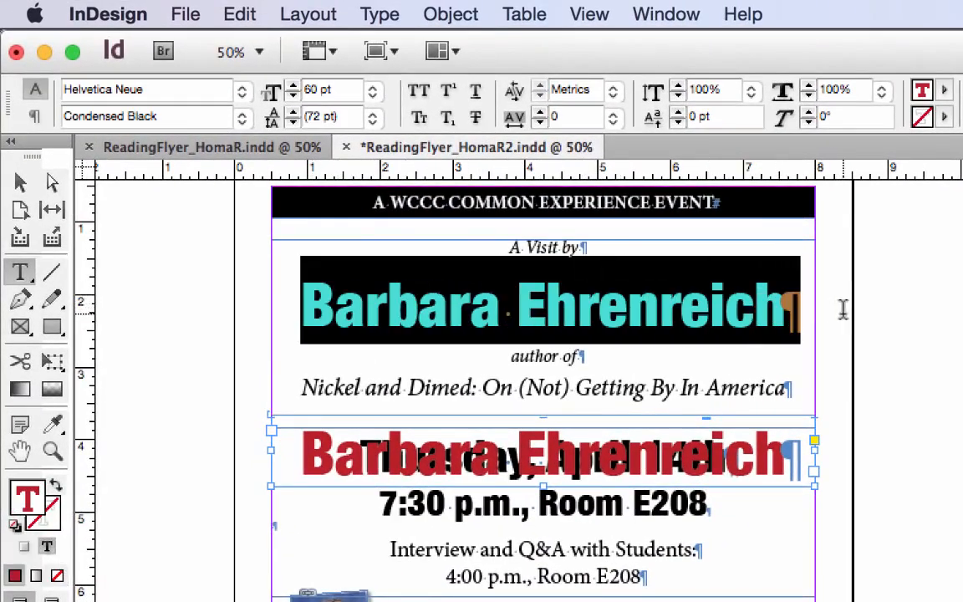
left_click(945, 92)
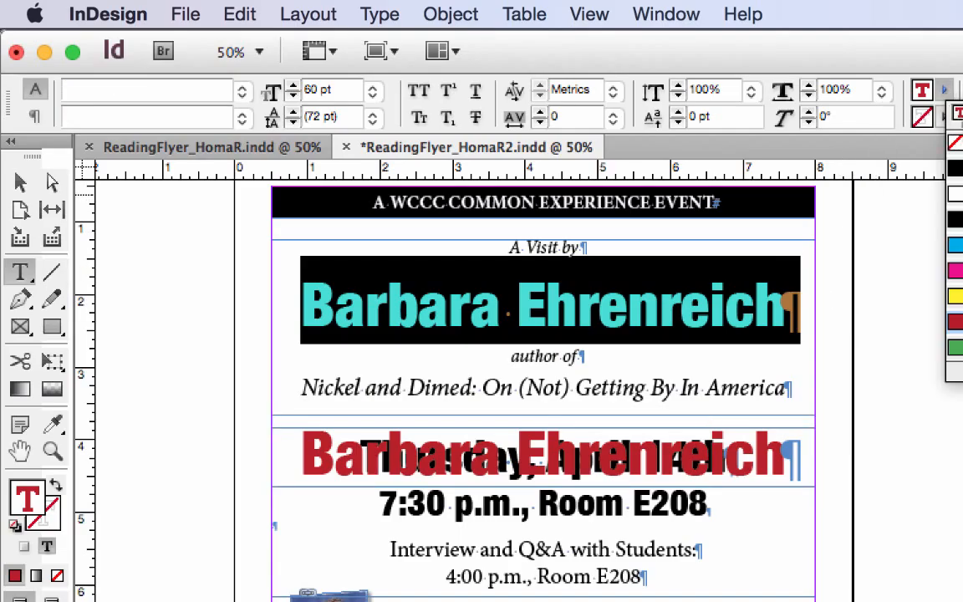
left_click(955, 193)
left_click(21, 182)
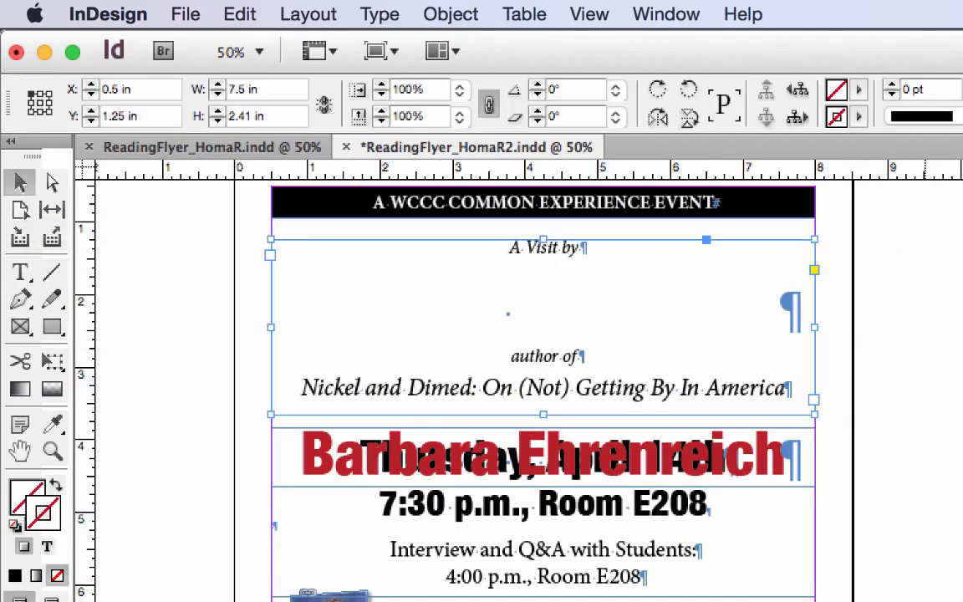
key("super+shift+a")
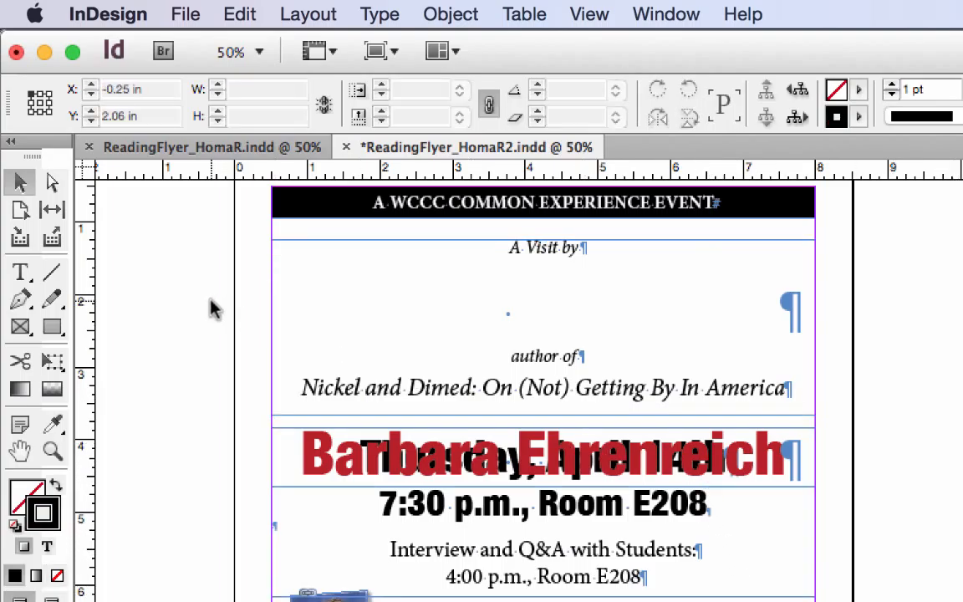
left_click(21, 272)
left_click(309, 456)
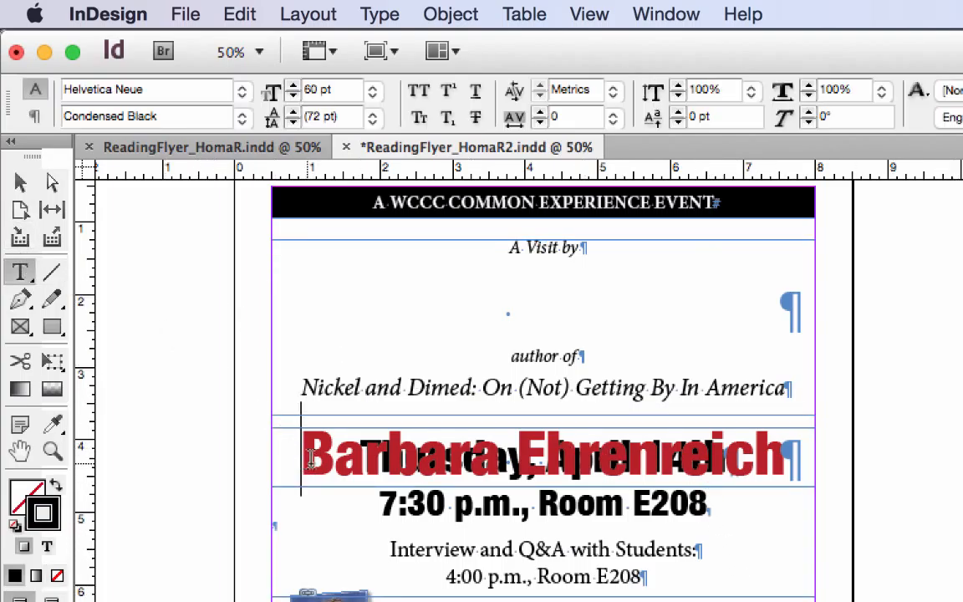
left_click_drag(309, 457, 881, 507)
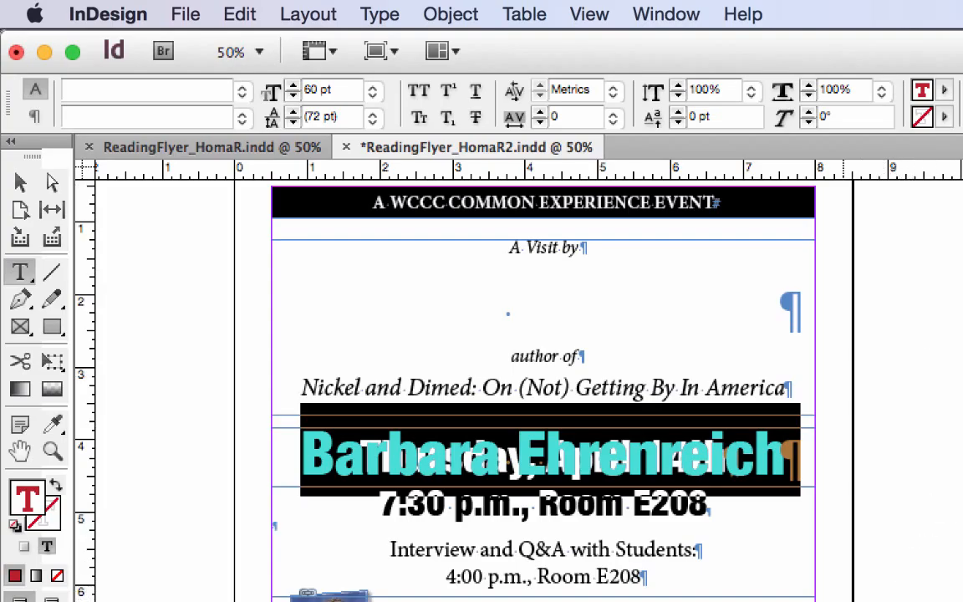
left_click(20, 184)
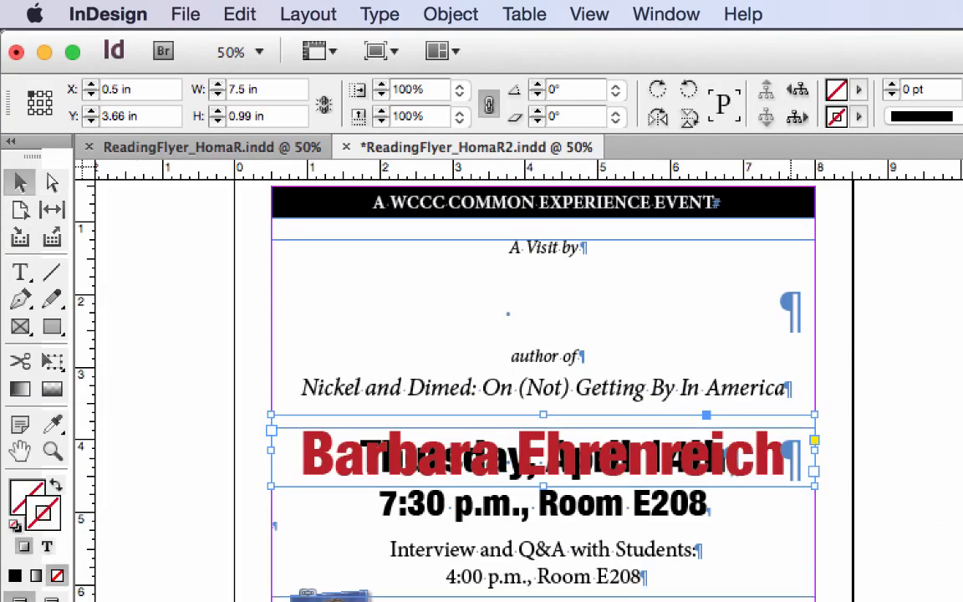
key("super+shift+a")
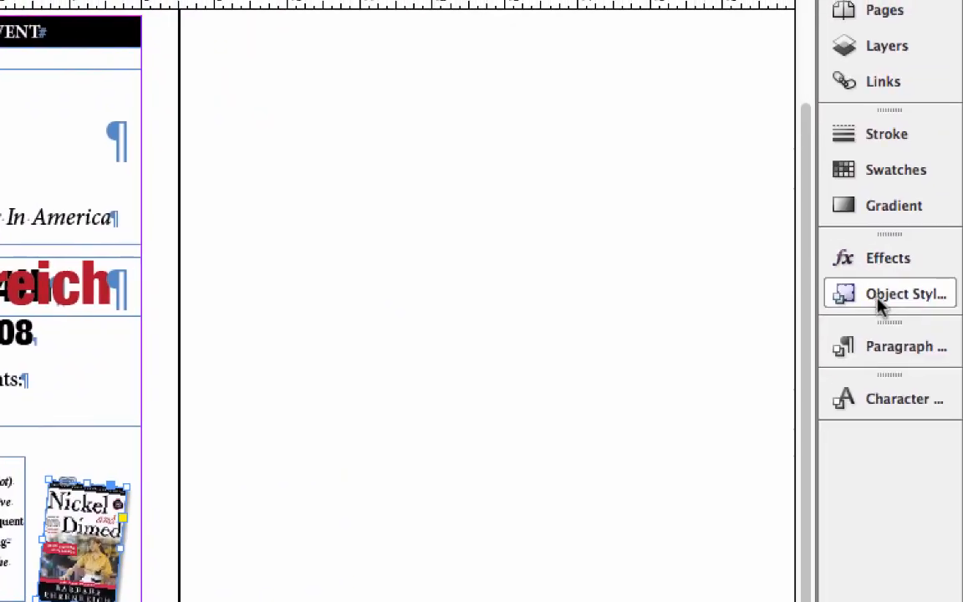
Step: Create an object style named drop shadow from the selected book cover, with the Stroke attribute ignored
left_click(824, 294)
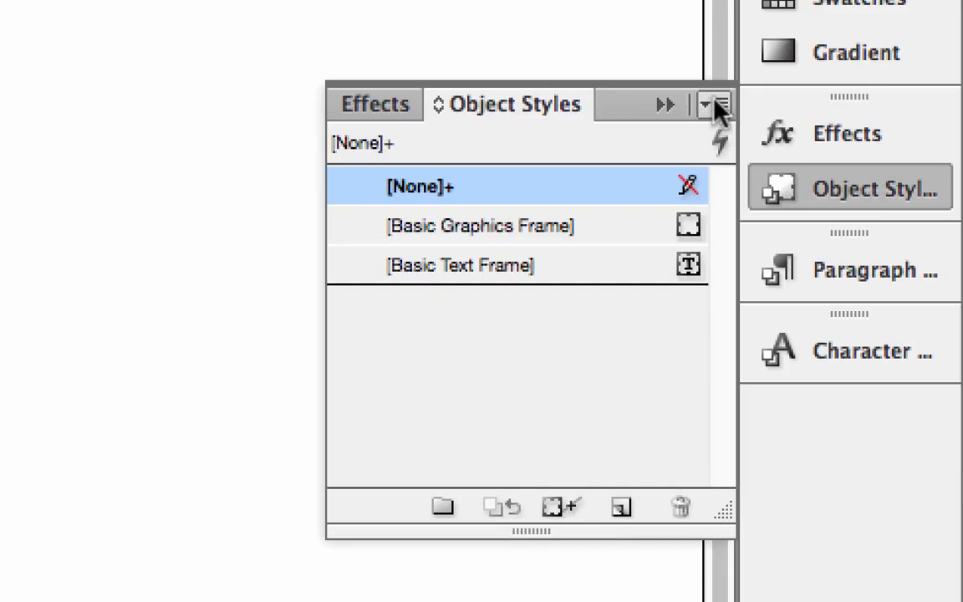
left_click(720, 104)
left_click(433, 117)
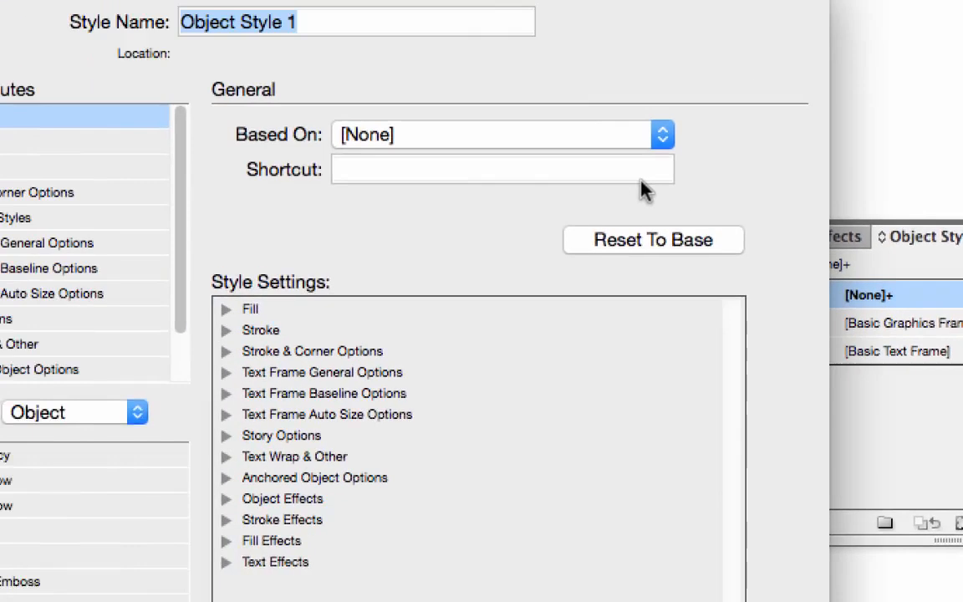
type("drop shadow")
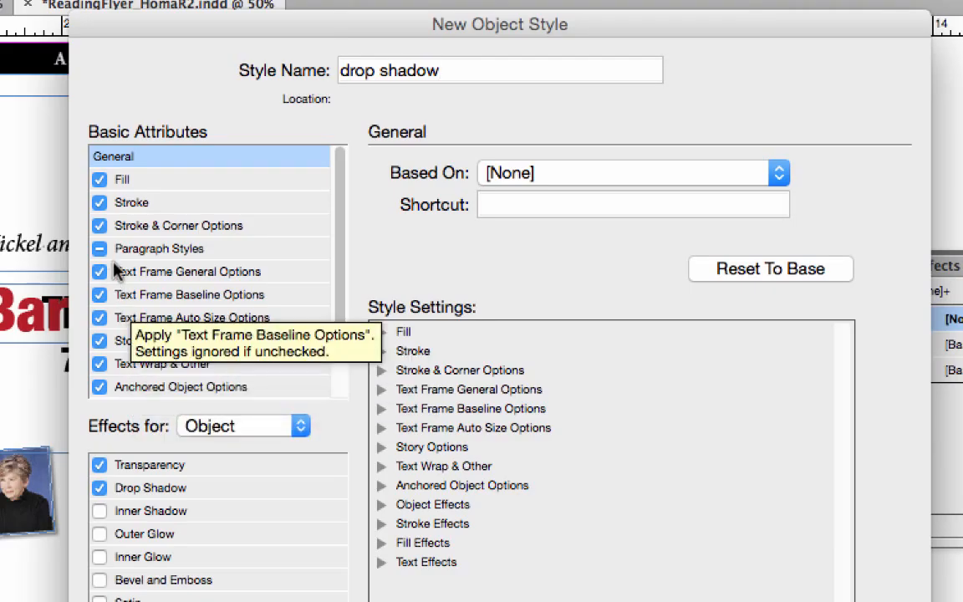
left_click(104, 204)
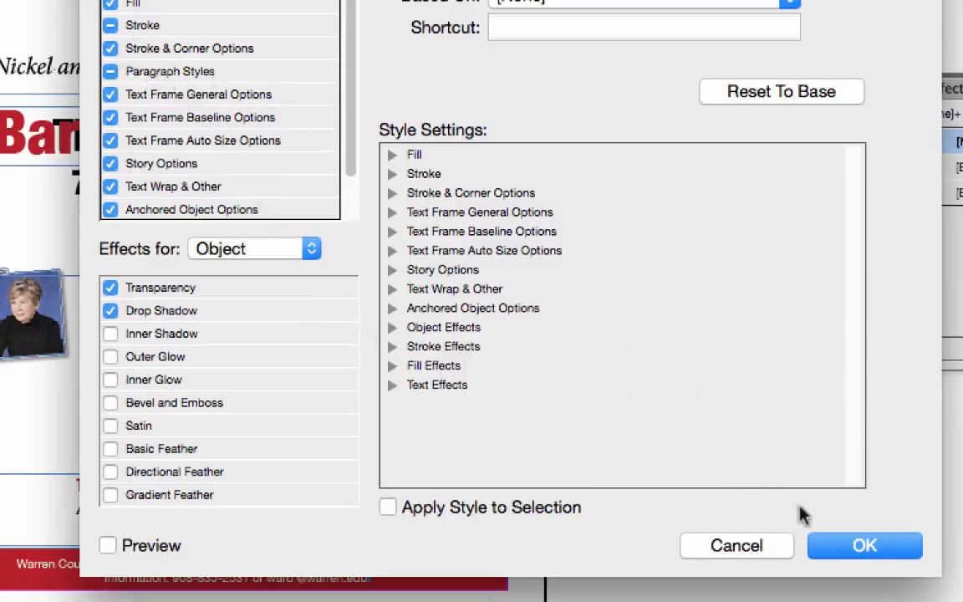
left_click(865, 546)
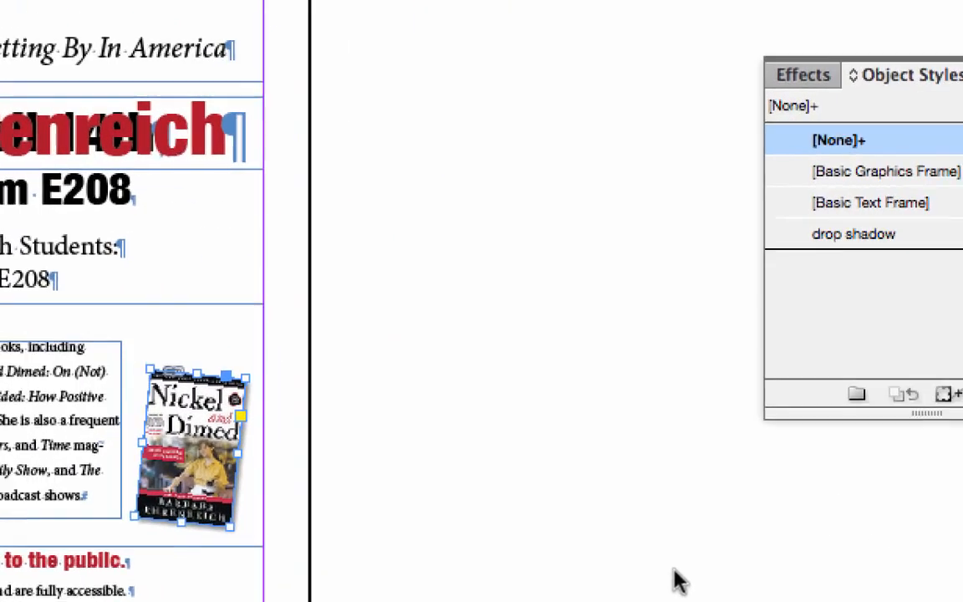
Step: Apply the drop shadow object style to the pasted name frame and move it over the whitened original at about X 0.5 in, Y 1.72 in
left_click(845, 493)
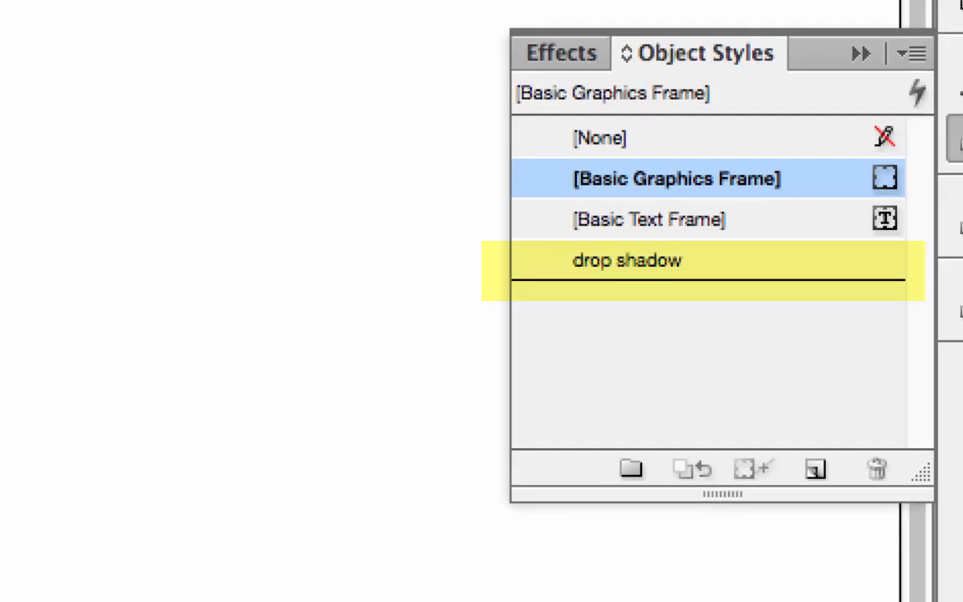
left_click(731, 142)
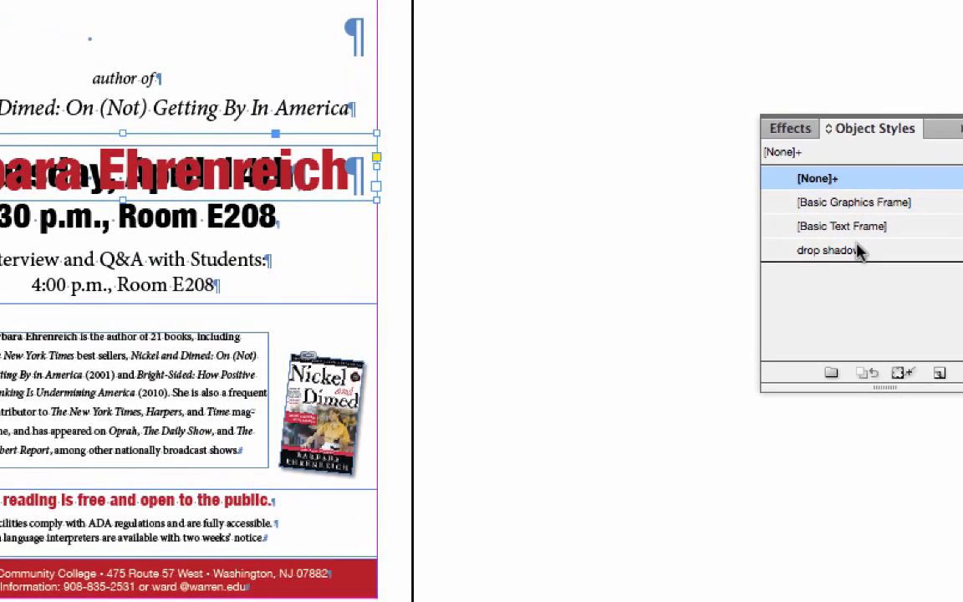
left_click(836, 250)
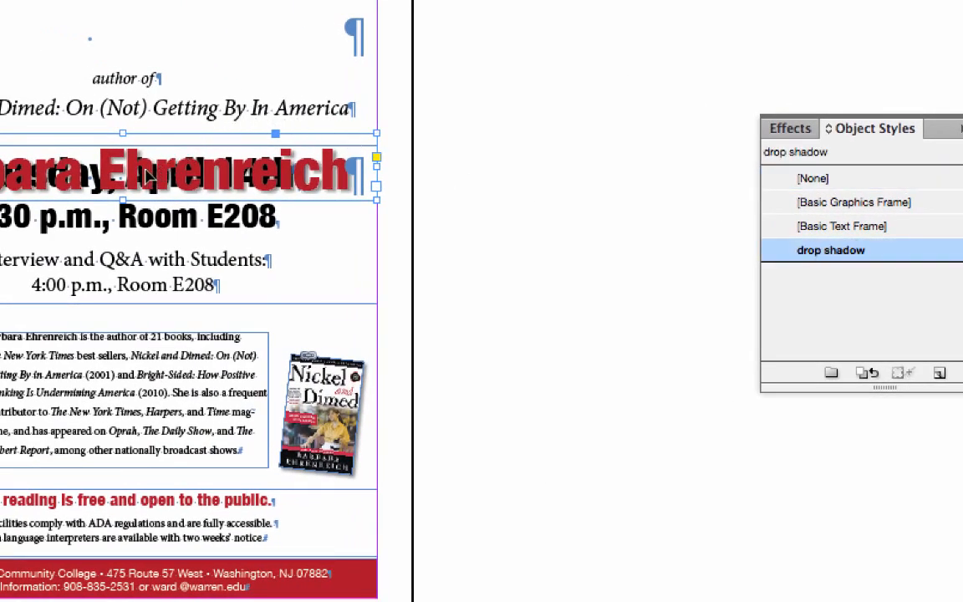
left_click_drag(146, 176, 148, 42)
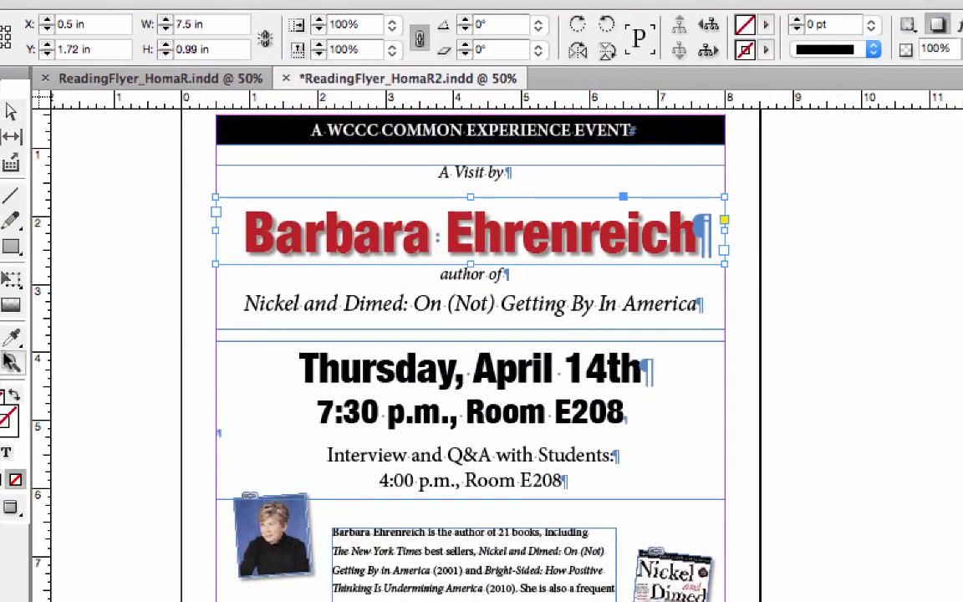
left_click(12, 362)
left_click_drag(171, 144, 794, 386)
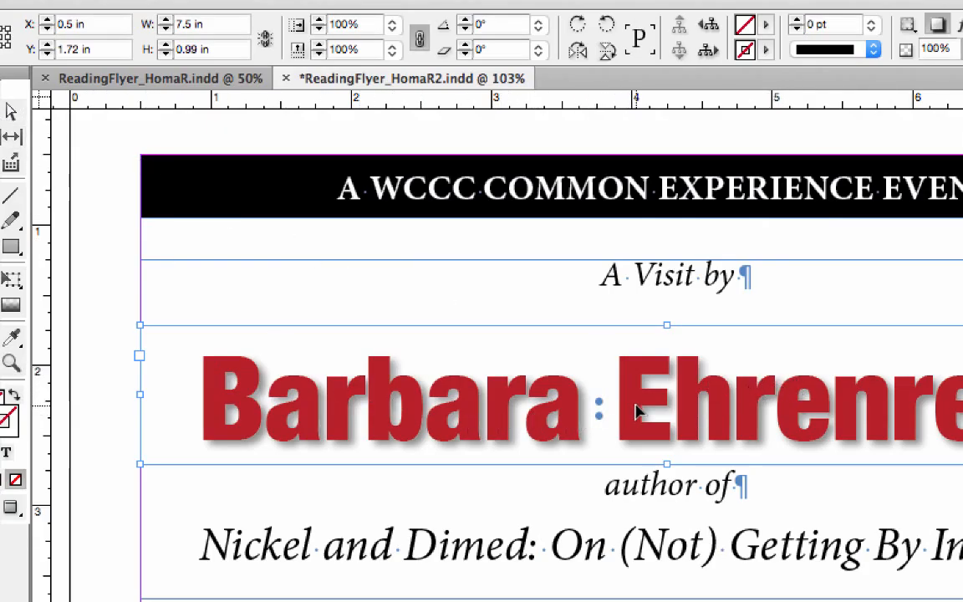
Step: Give the red author name text in the headline a [Paper] stroke color
key("t")
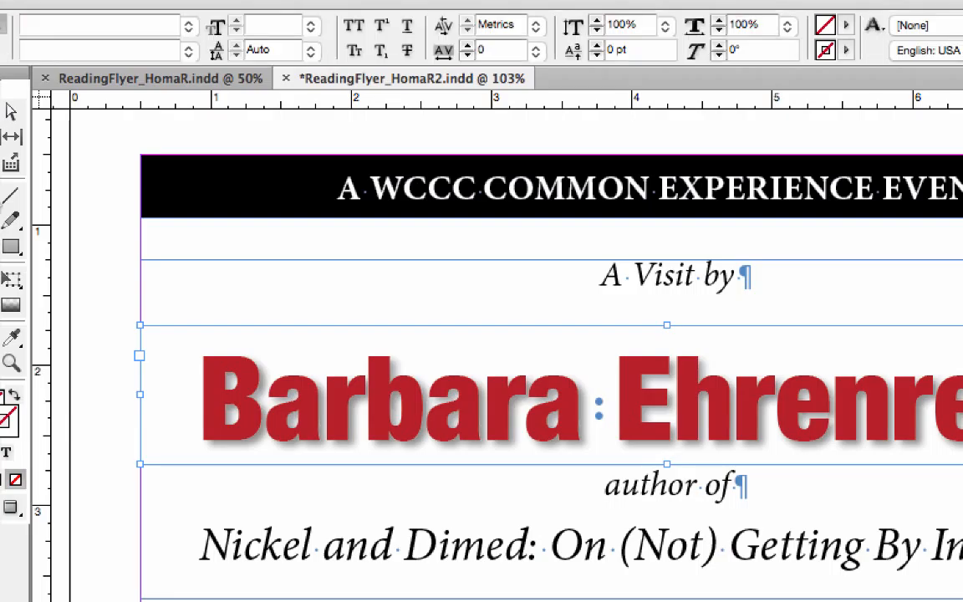
left_click_drag(207, 407, 962, 405)
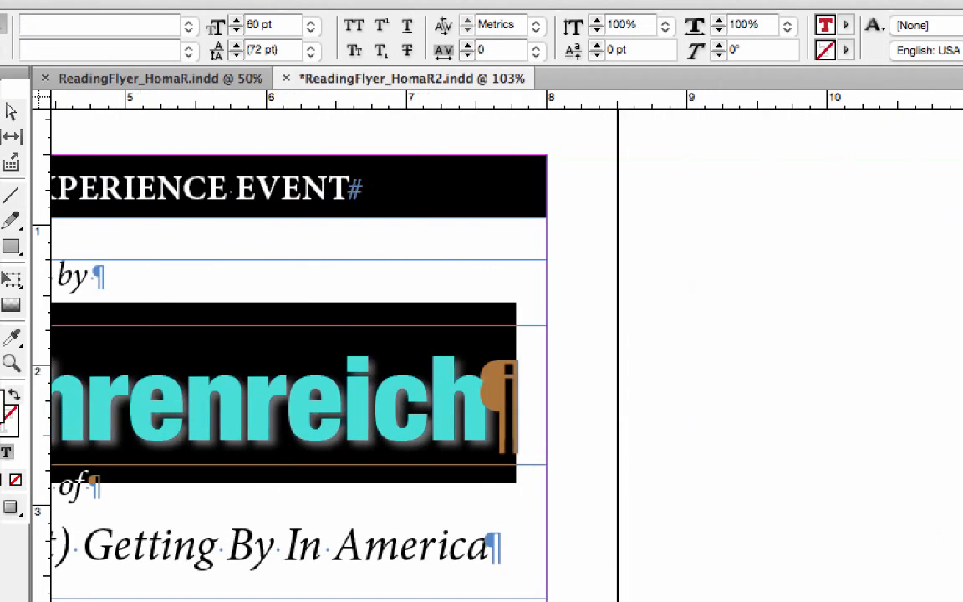
left_click(846, 25)
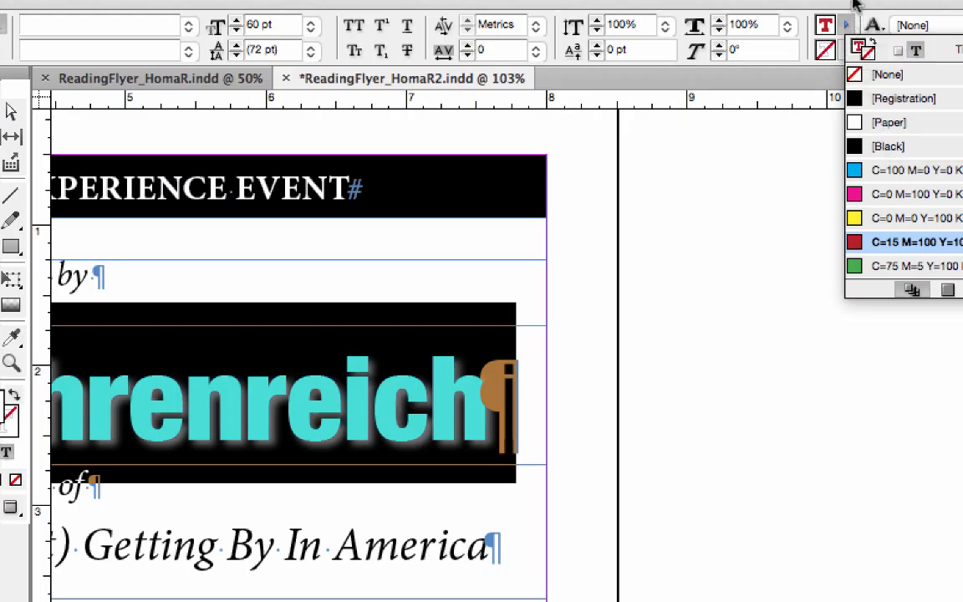
left_click(849, 28)
left_click(847, 50)
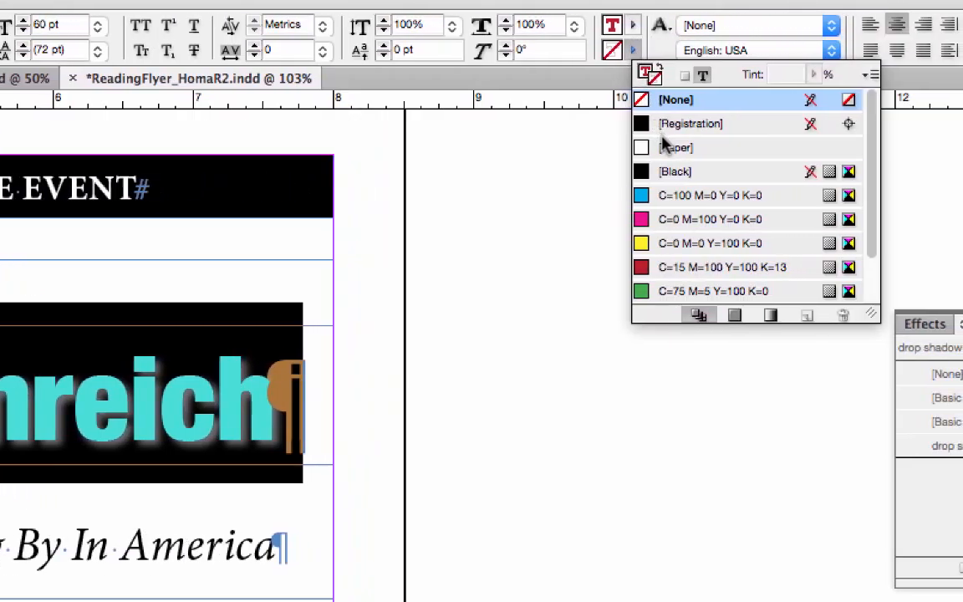
left_click(669, 148)
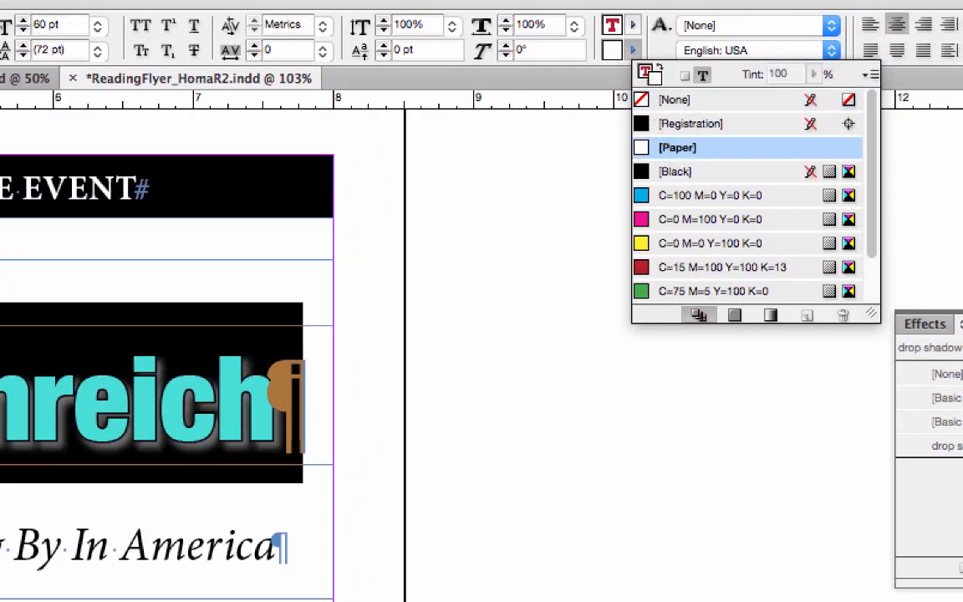
key("Escape")
scroll(482, 355, "left", 7)
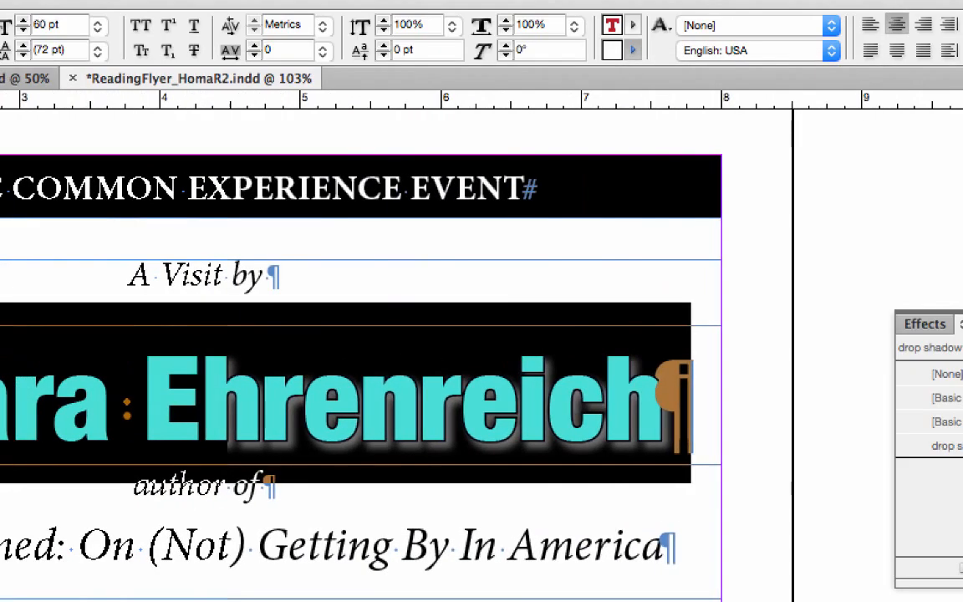
key("Escape")
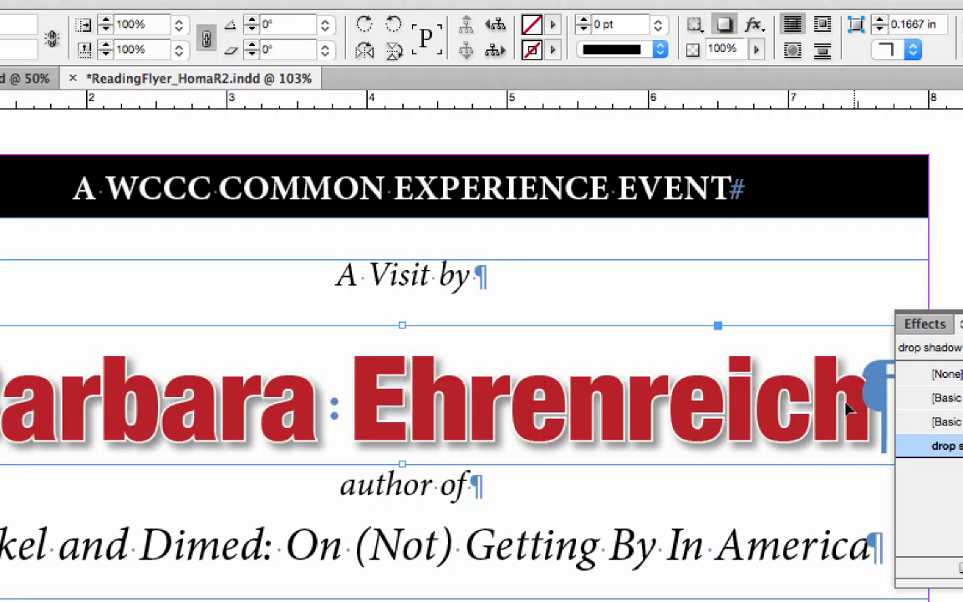
Step: Set the stroke weight of the author name's letters to 0.75 pt and deselect its frame
key("t")
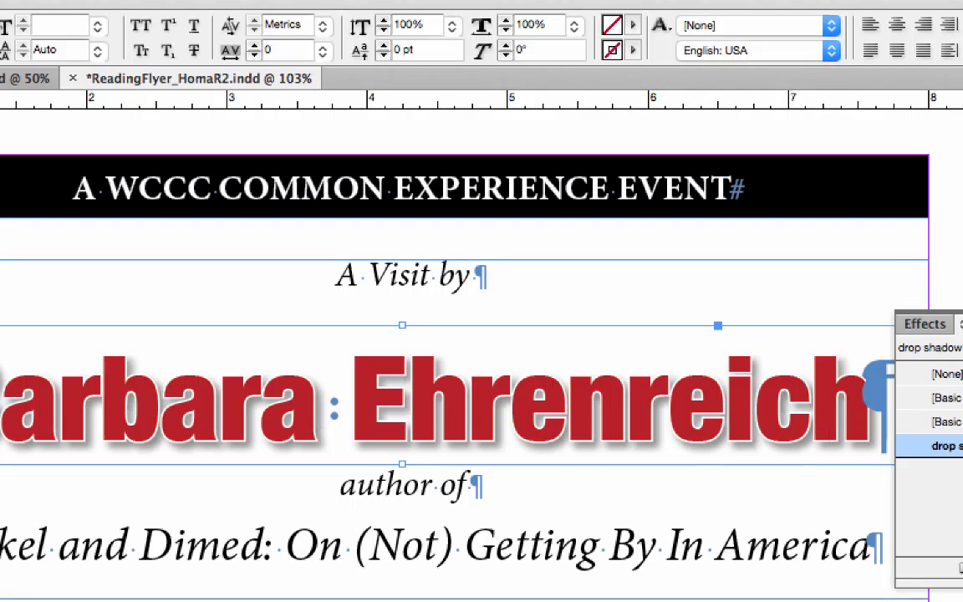
left_click_drag(2, 406, 961, 407)
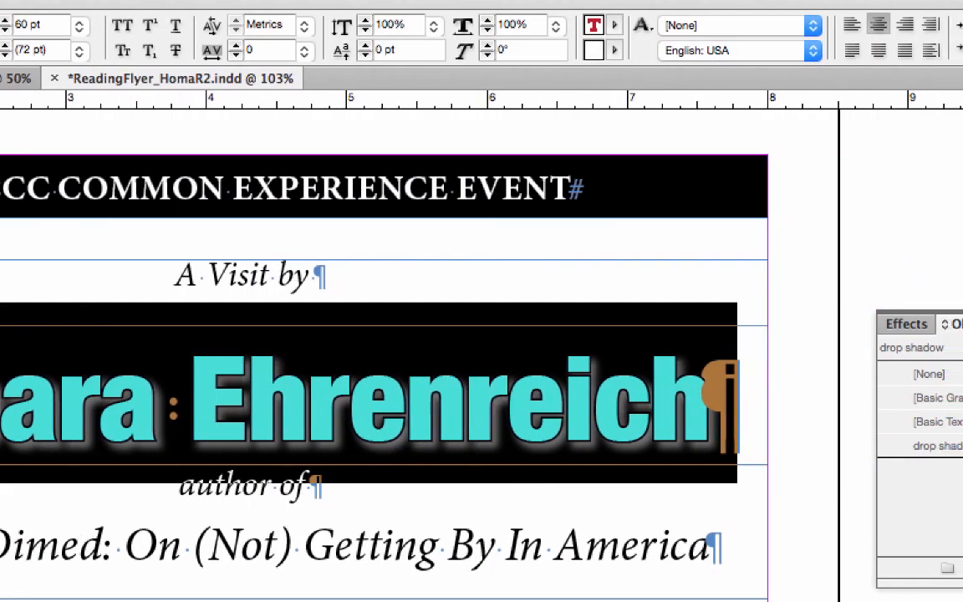
left_click(941, 226)
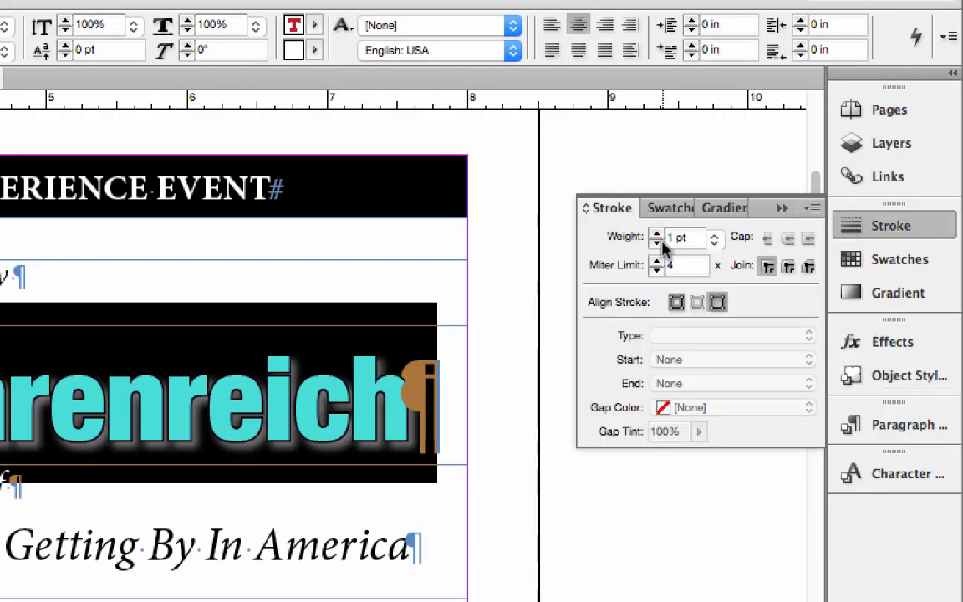
left_click(715, 242)
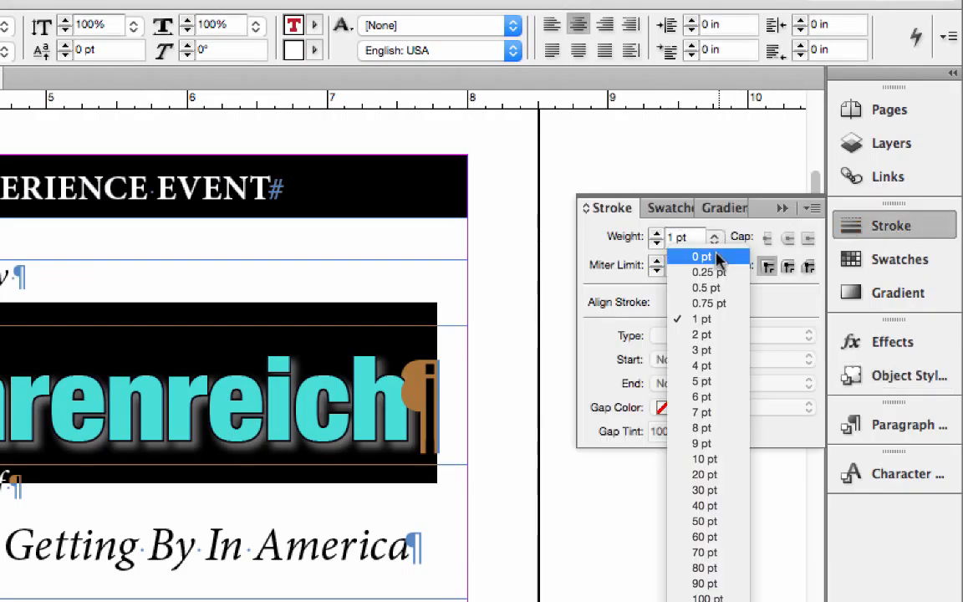
left_click(720, 304)
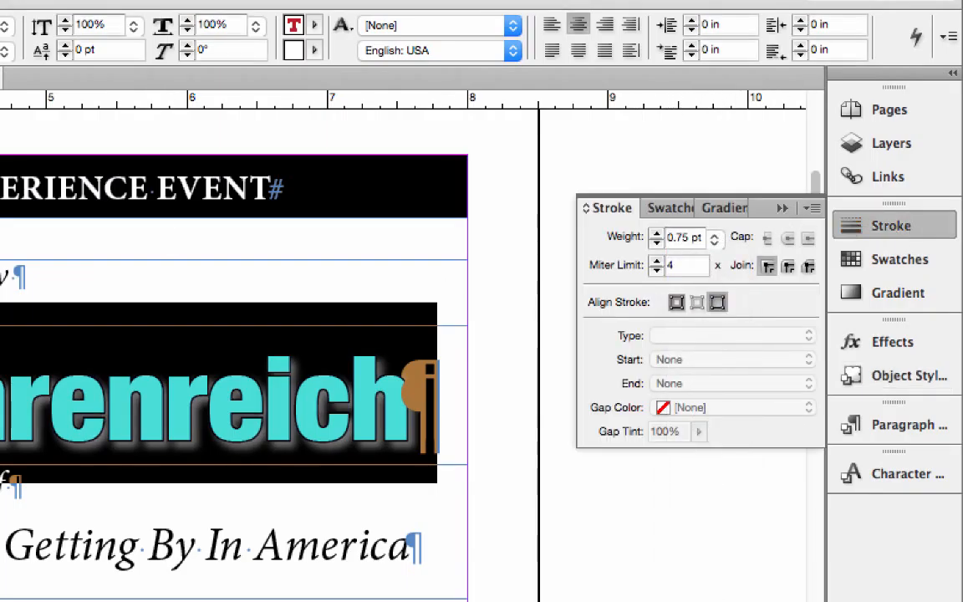
key("Escape")
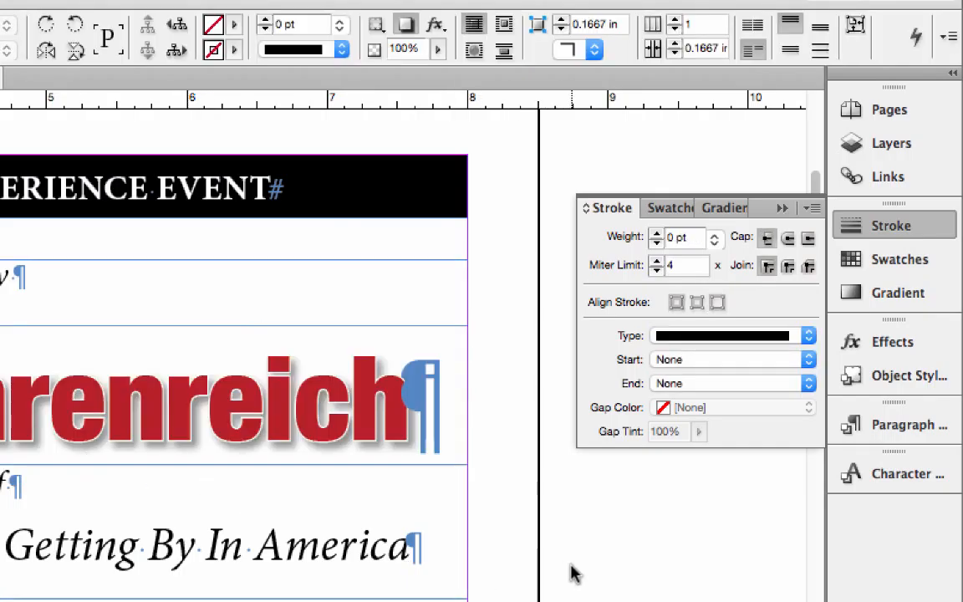
key("Escape")
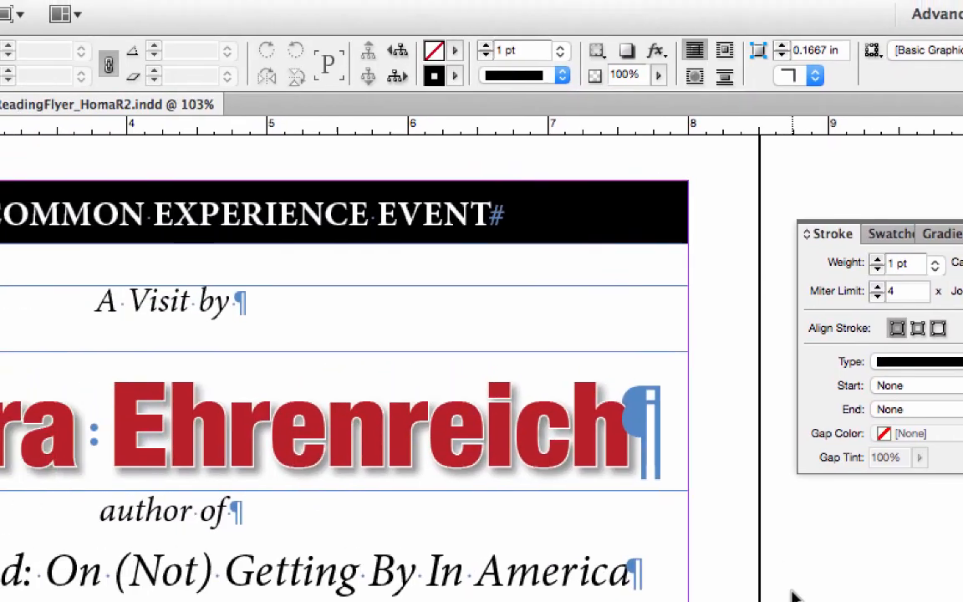
Step: Preview the whole flyer at 50% and compare its headline and layout with the ReadingFlyer_HomaR.indd version
key("super+minus")
key("super+minus")
key("super+minus")
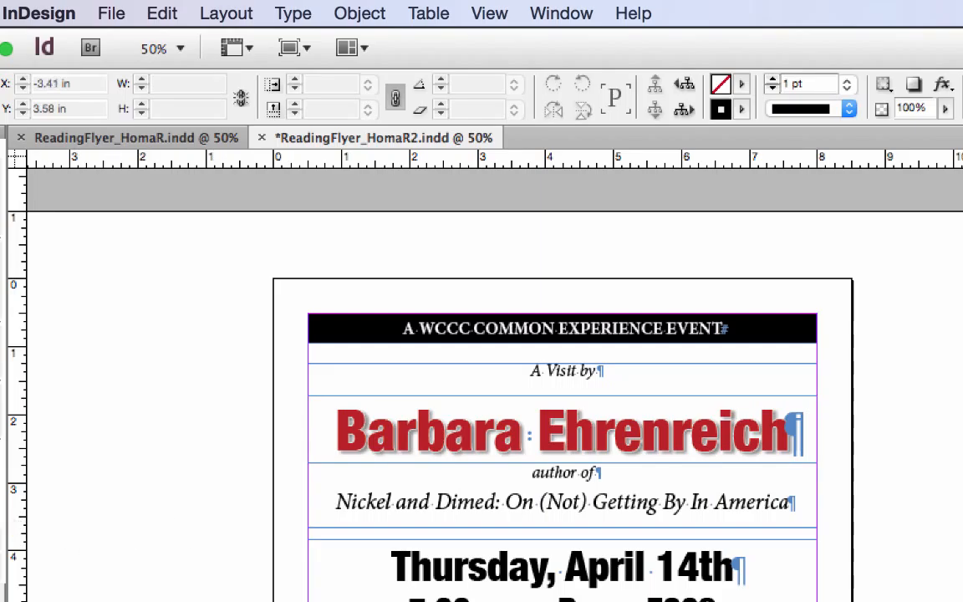
left_click(4, 545)
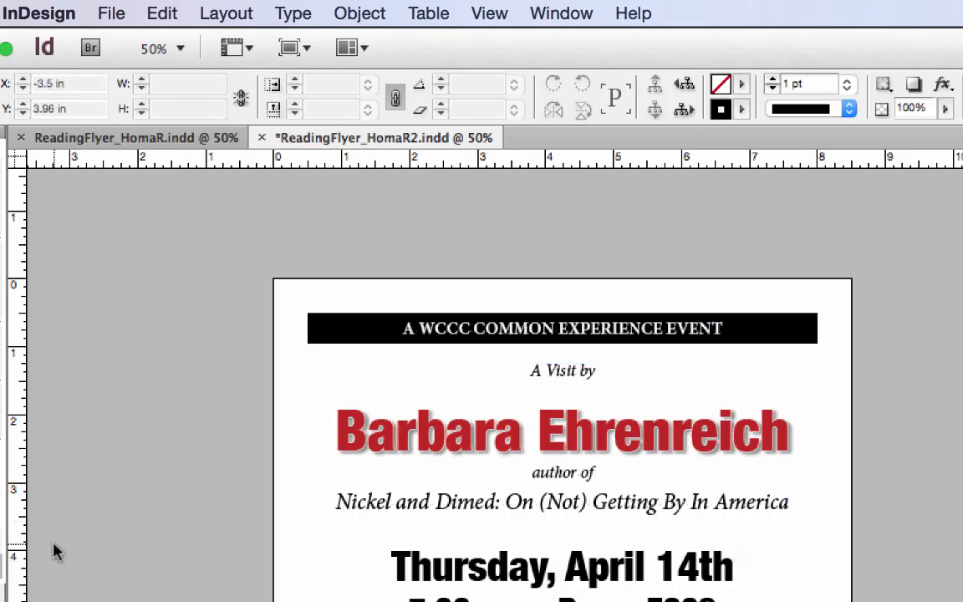
scroll(88, 516, "down", 5)
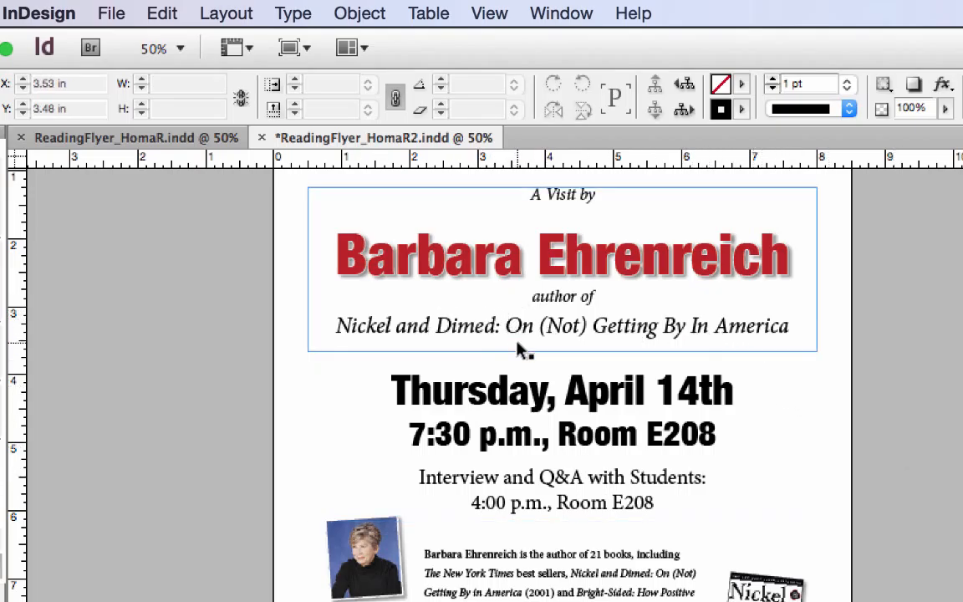
scroll(562, 377, "down", 2)
scroll(562, 376, "up", 5)
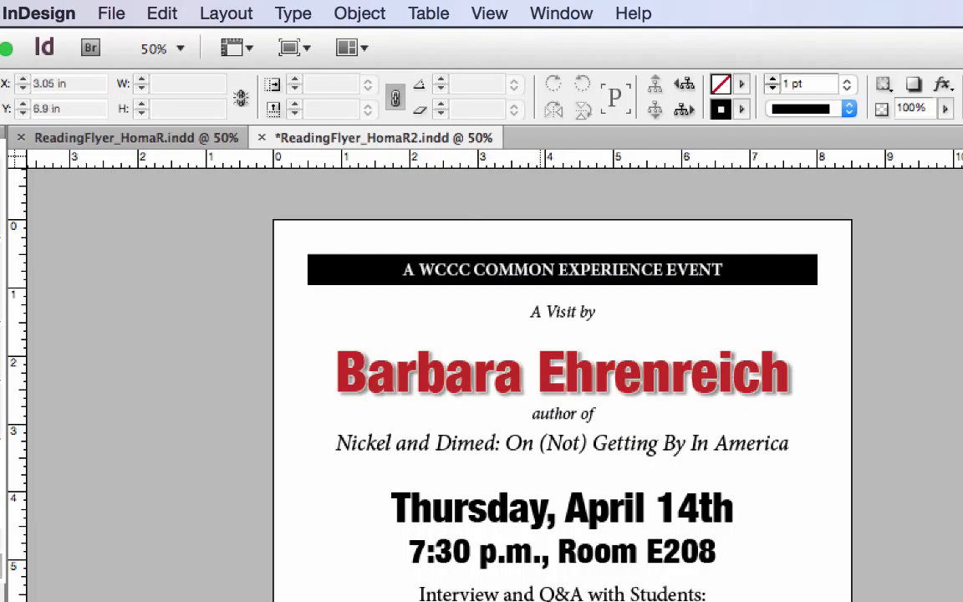
left_click(195, 141)
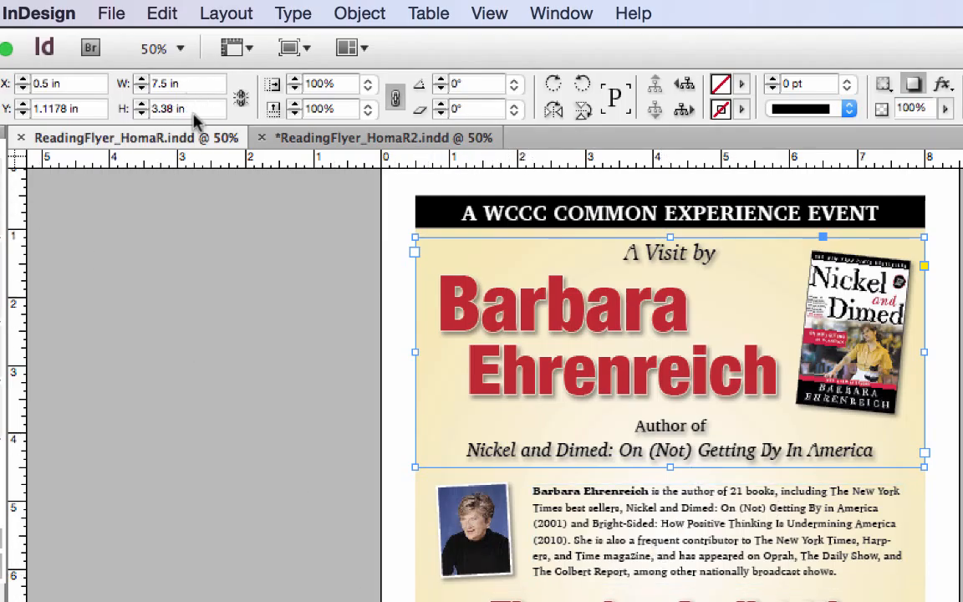
left_click(372, 139)
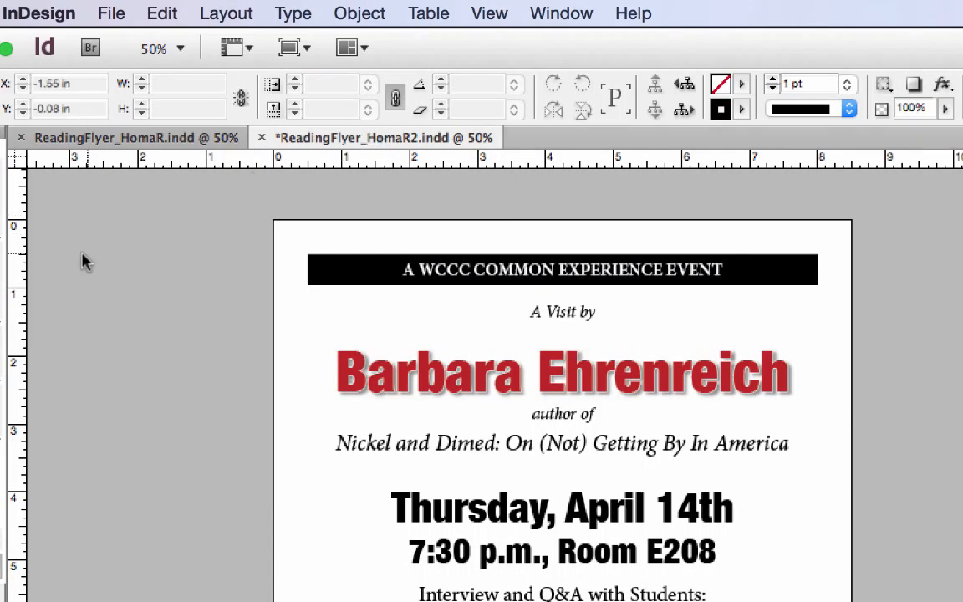
Step: In normal view mode, draw a rectangle about 2.3 in wide and 3.7 in high on the pasteboard beside the page
key("w")
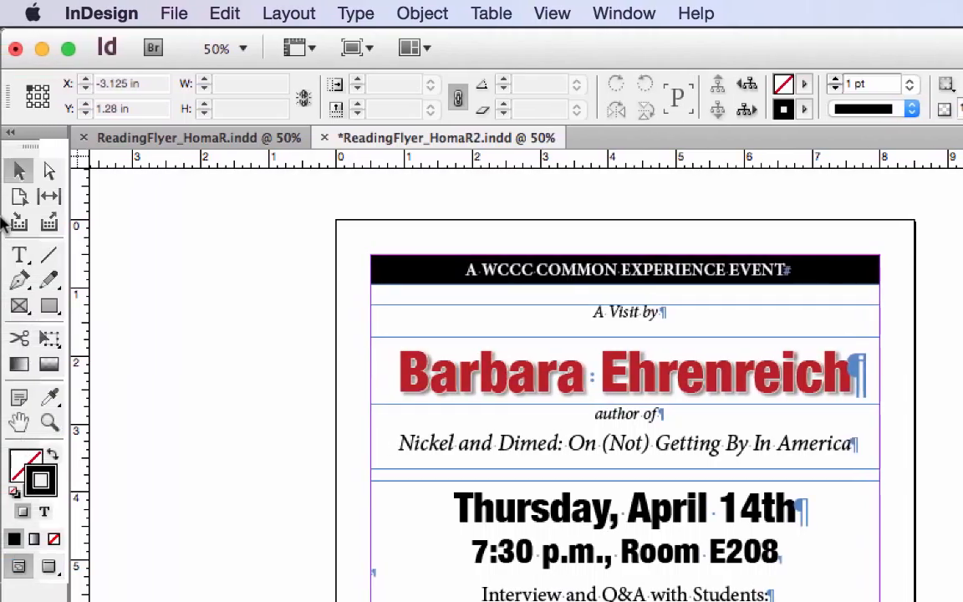
left_click(55, 311)
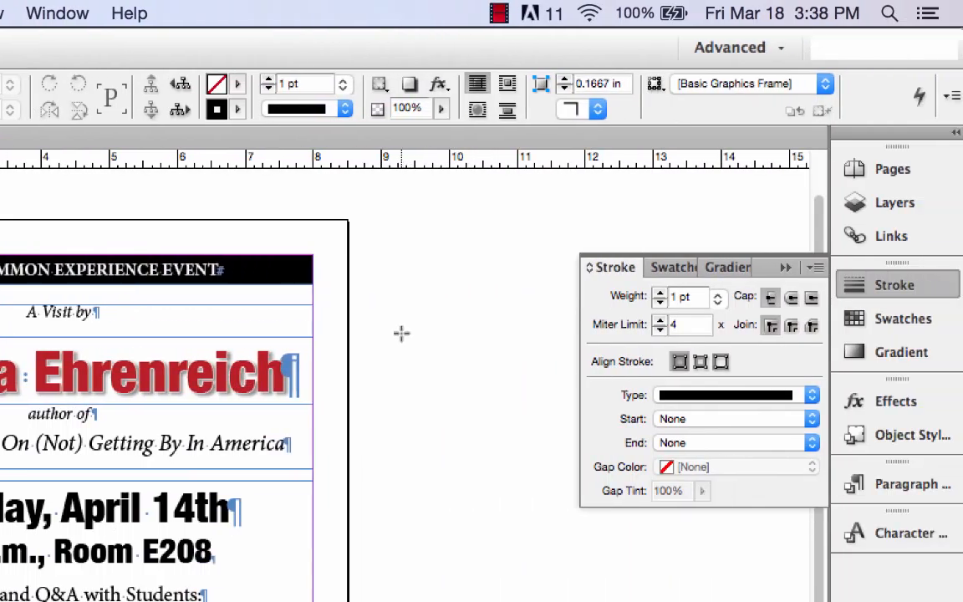
left_click_drag(377, 337, 536, 591)
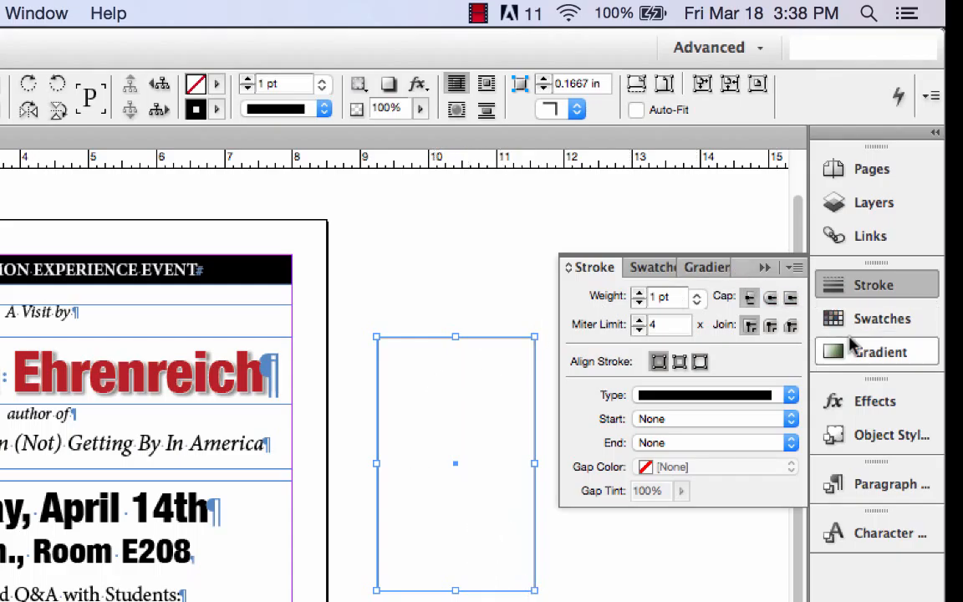
Step: Create a cream CMYK process color swatch with C=0 M=1 Y=19 K=5, named with its color value
left_click(878, 324)
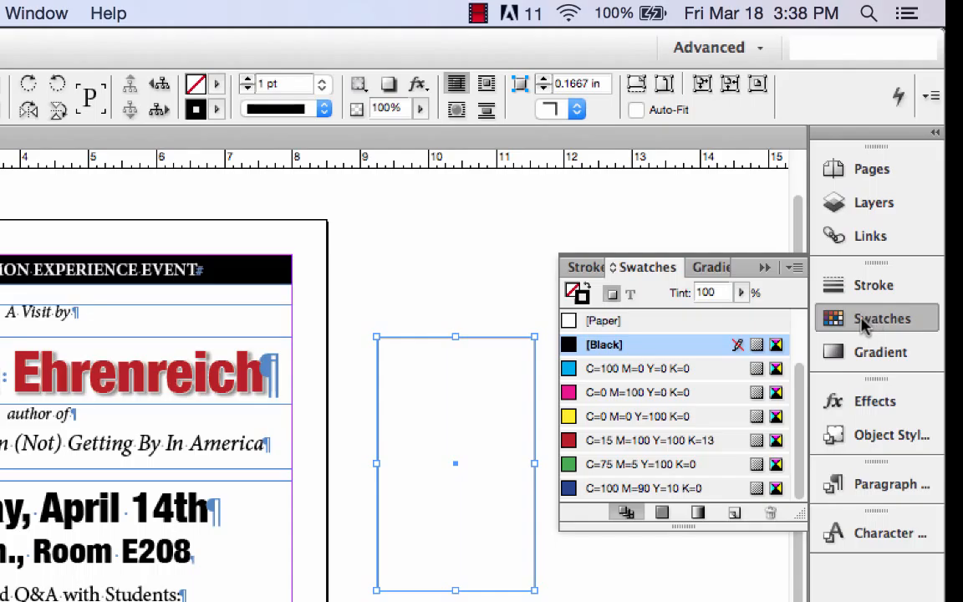
left_click(797, 268)
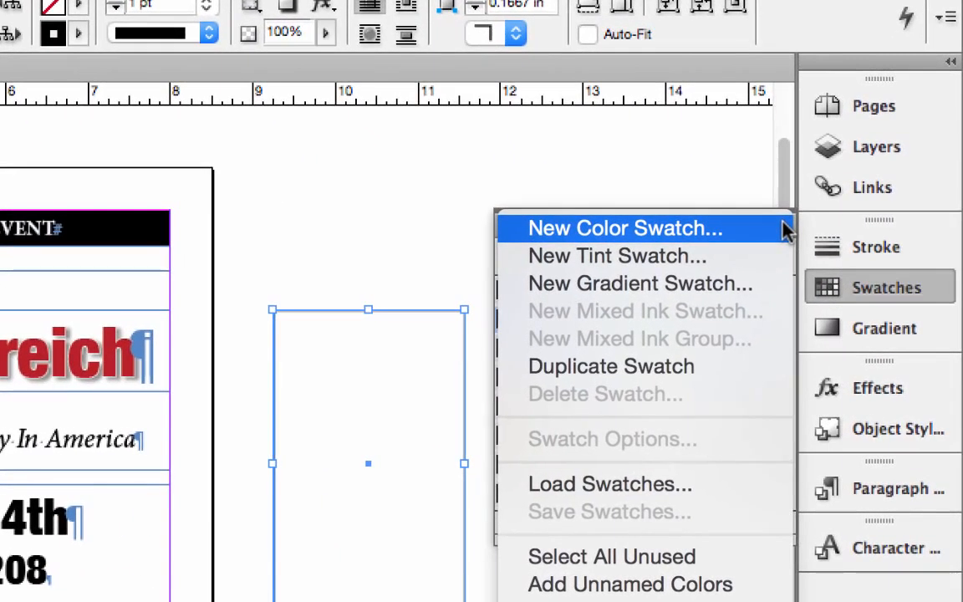
left_click(645, 229)
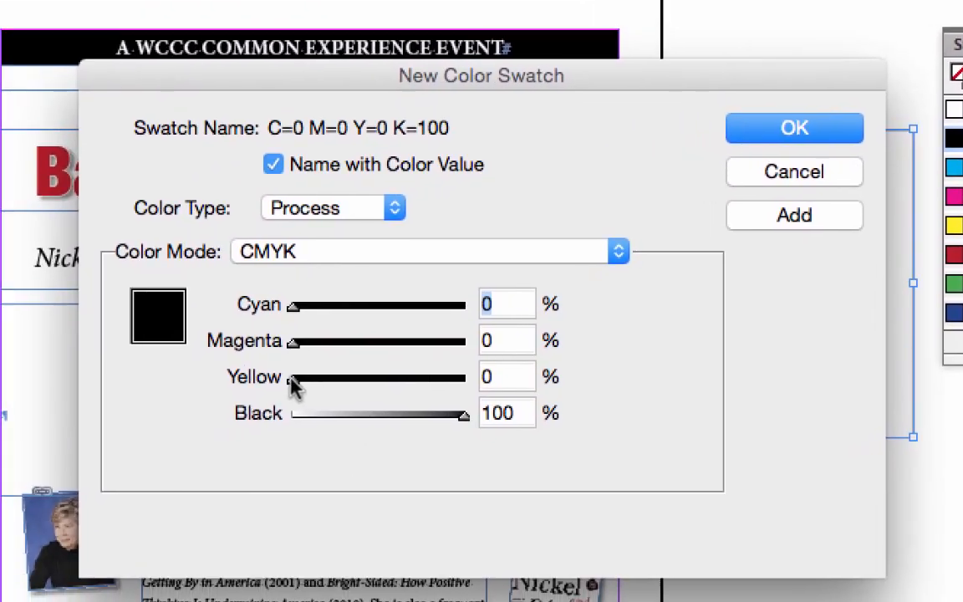
left_click_drag(293, 382, 403, 380)
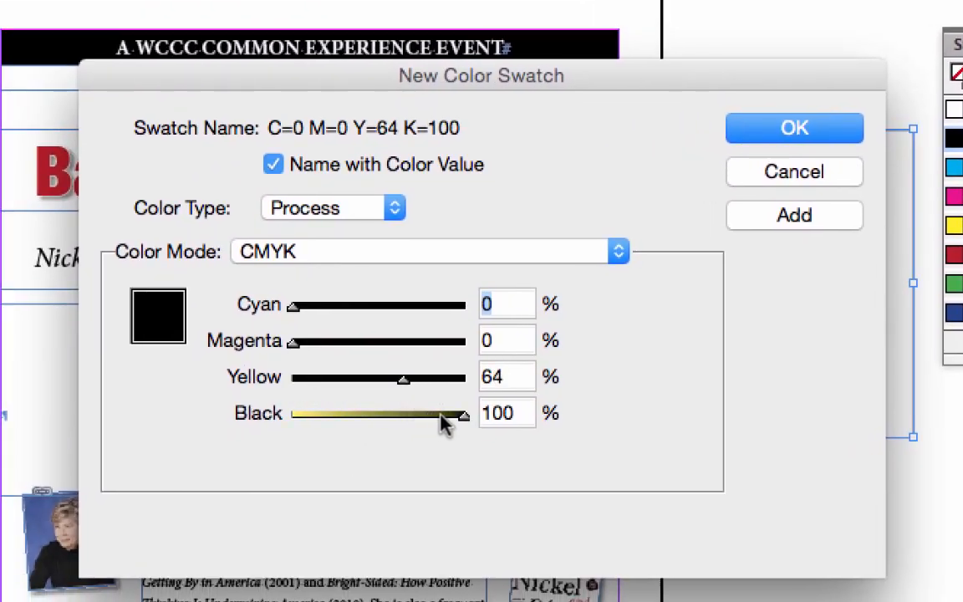
left_click_drag(459, 415, 272, 415)
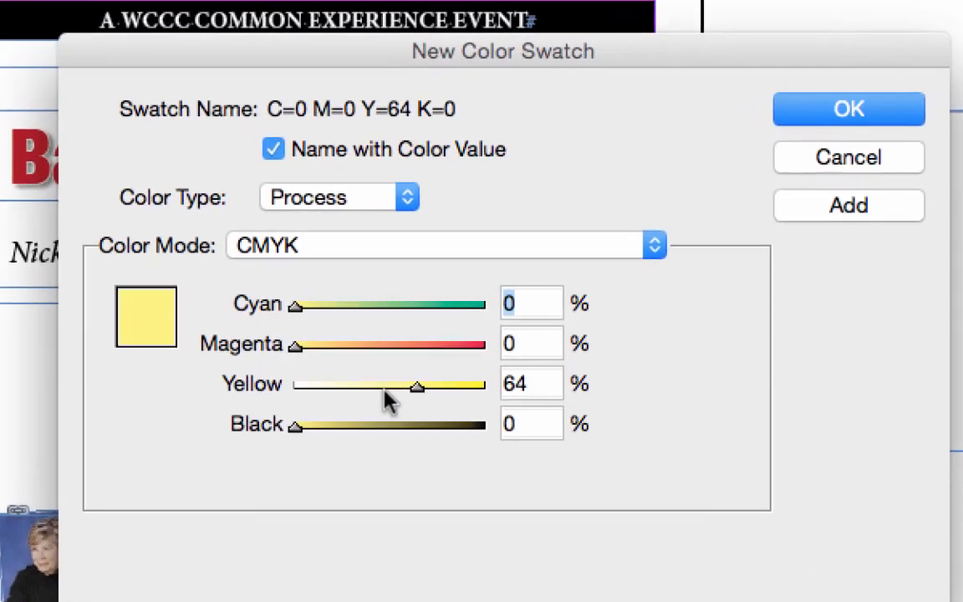
left_click_drag(403, 382, 341, 403)
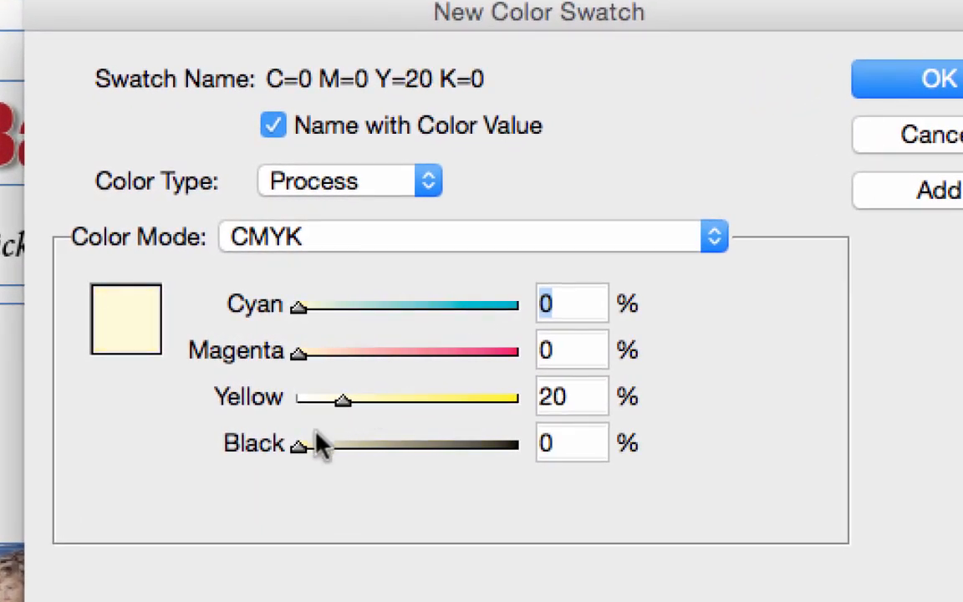
left_click_drag(297, 444, 308, 444)
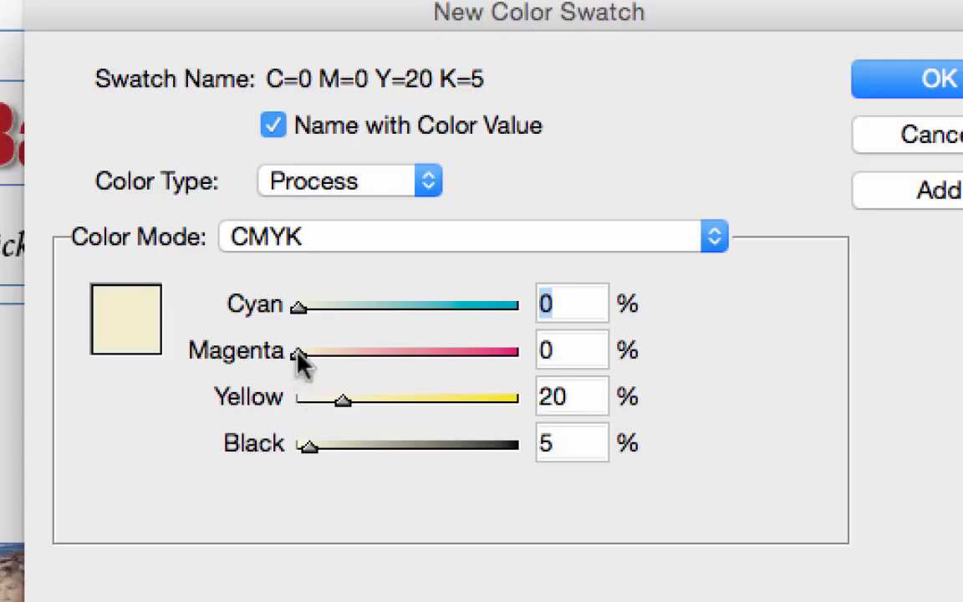
left_click_drag(303, 351, 299, 351)
mouse_move(336, 402)
left_mouse_down()
mouse_move(351, 393)
mouse_move(338, 399)
left_mouse_up()
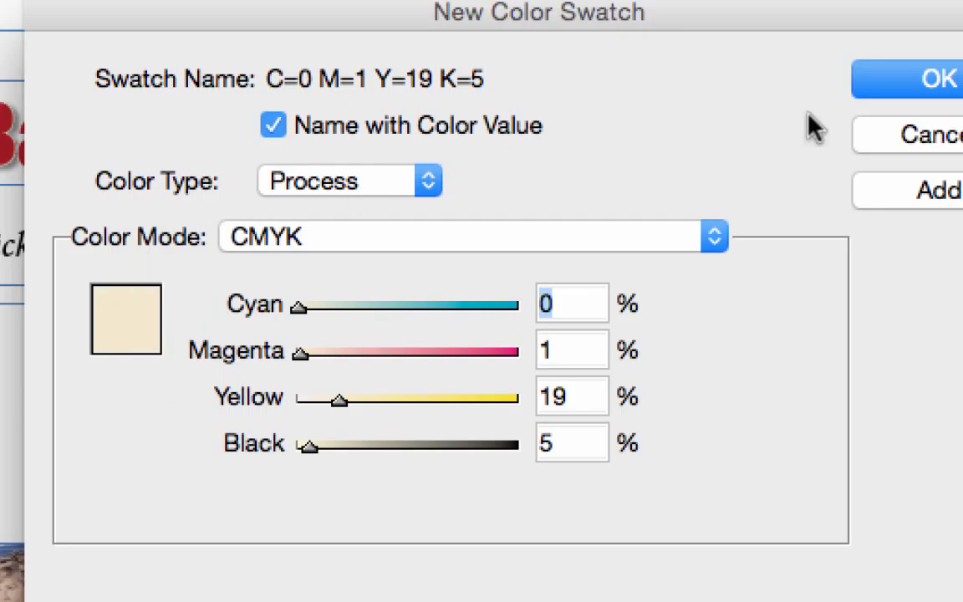
left_click(954, 74)
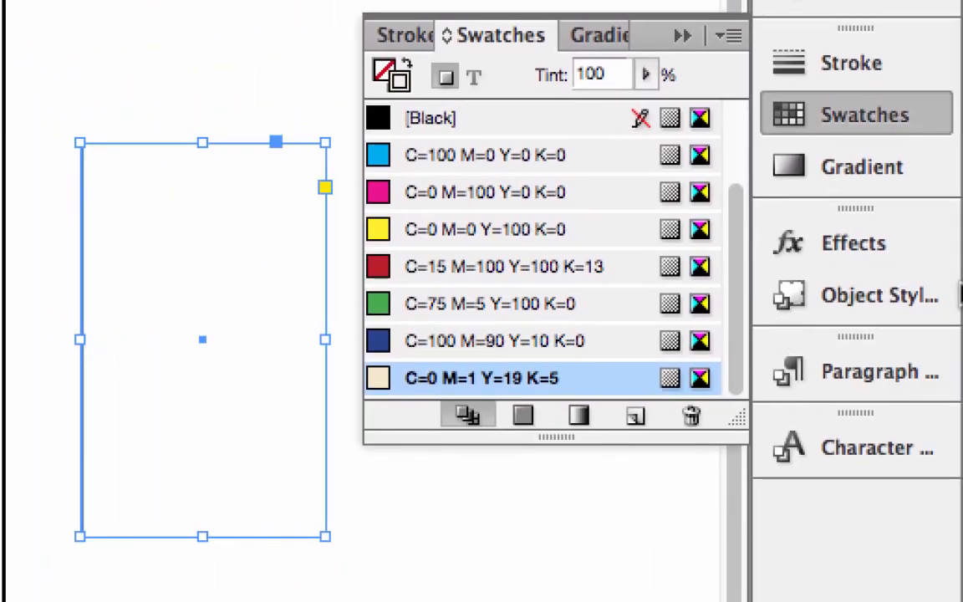
Step: Apply a linear white-to-black gradient to the pasteboard rectangle and swap it from the stroke to the fill
left_click(872, 164)
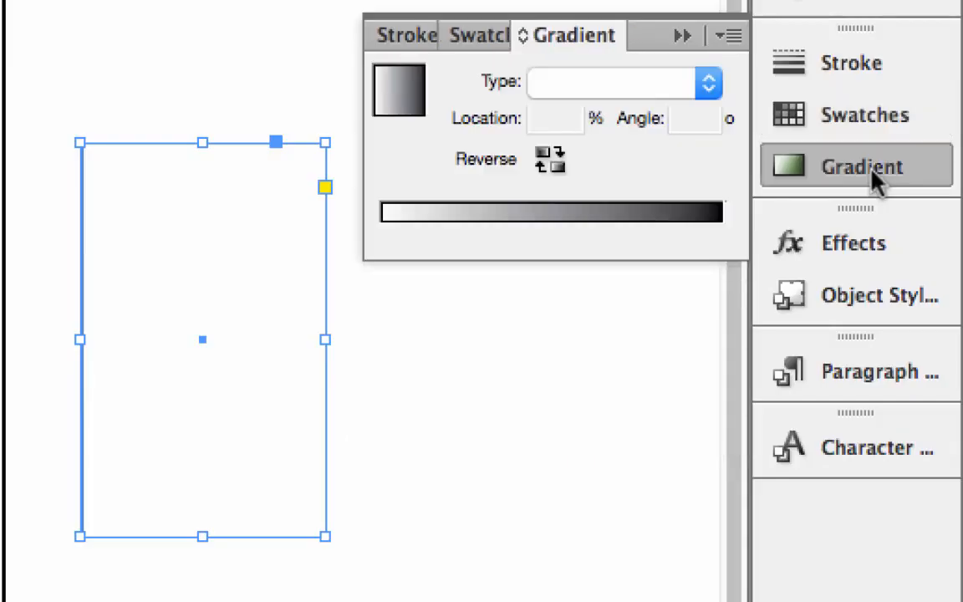
left_click(402, 92)
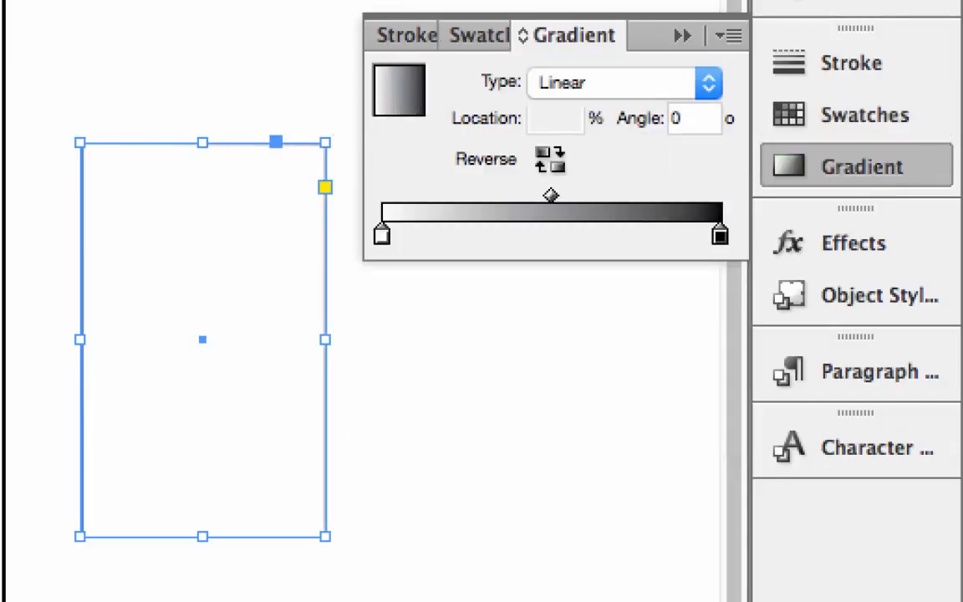
key("shift+x")
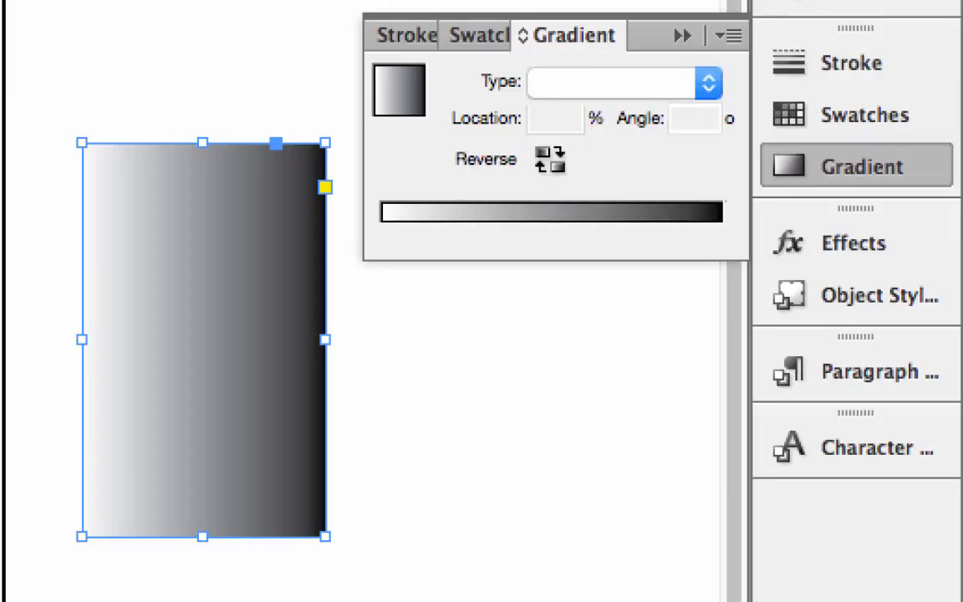
Step: Make the rectangle's gradient radial and add the cream C=0 M=1 Y=19 K=5 swatch as a color stop at about 75%
left_click(696, 82)
left_click(622, 114)
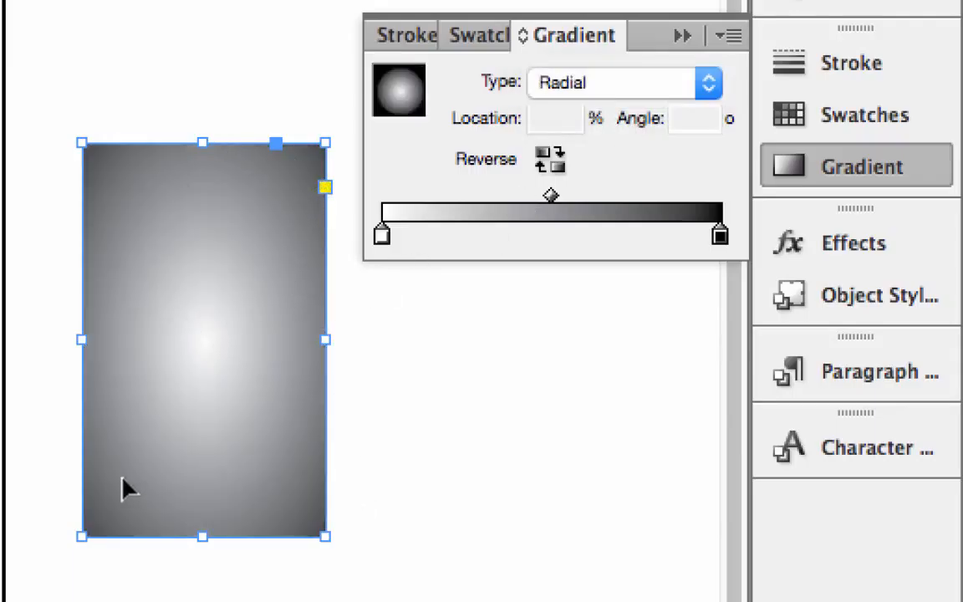
left_click(857, 113)
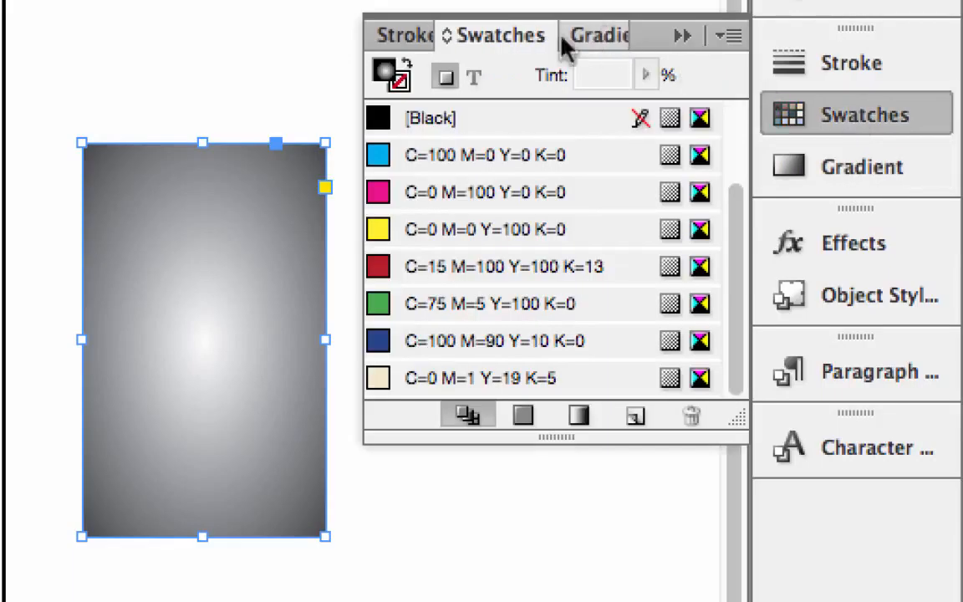
left_click_drag(507, 37, 314, 580)
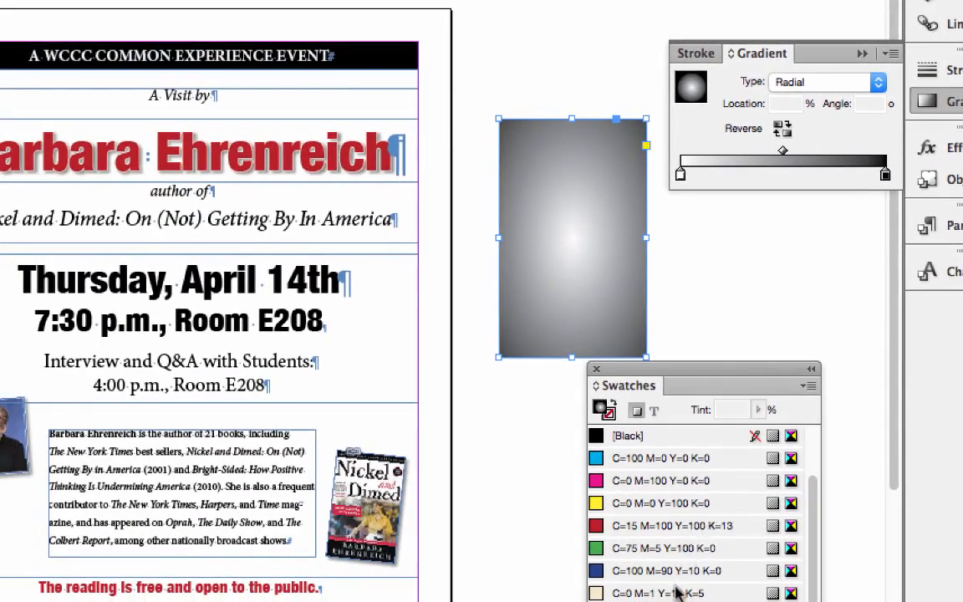
mouse_move(682, 594)
left_mouse_down()
mouse_move(699, 297)
mouse_move(823, 167)
mouse_move(835, 173)
left_mouse_up()
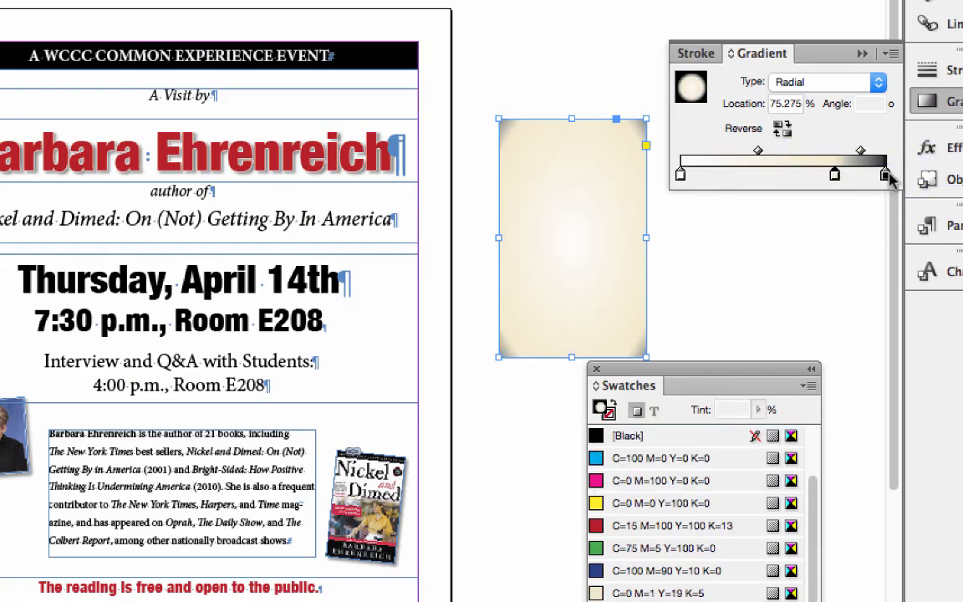
Step: Remove the black stop from the radial gradient and move the cream stop to location 100%
left_click(885, 175)
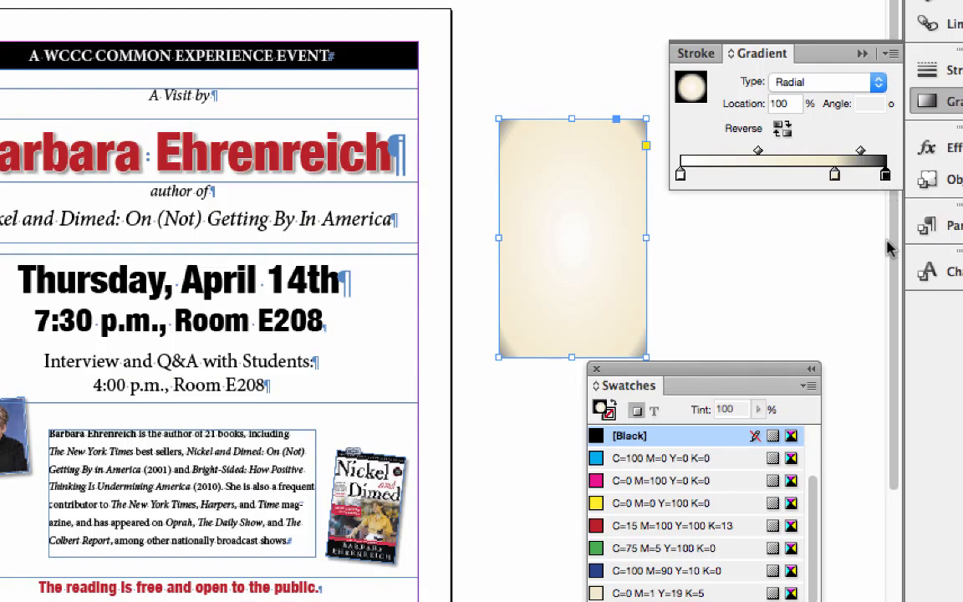
left_click_drag(885, 177, 888, 232)
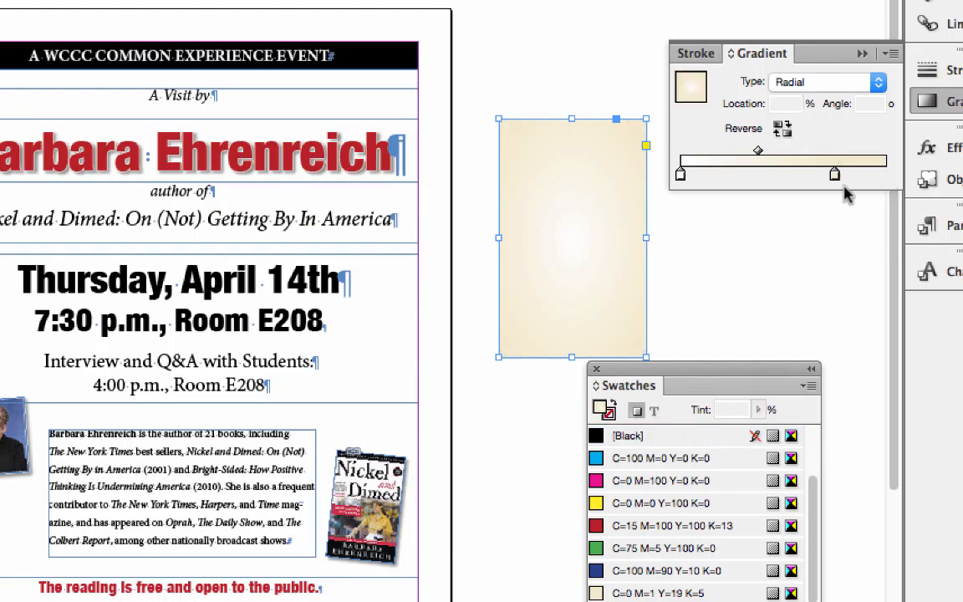
left_click_drag(835, 175, 886, 177)
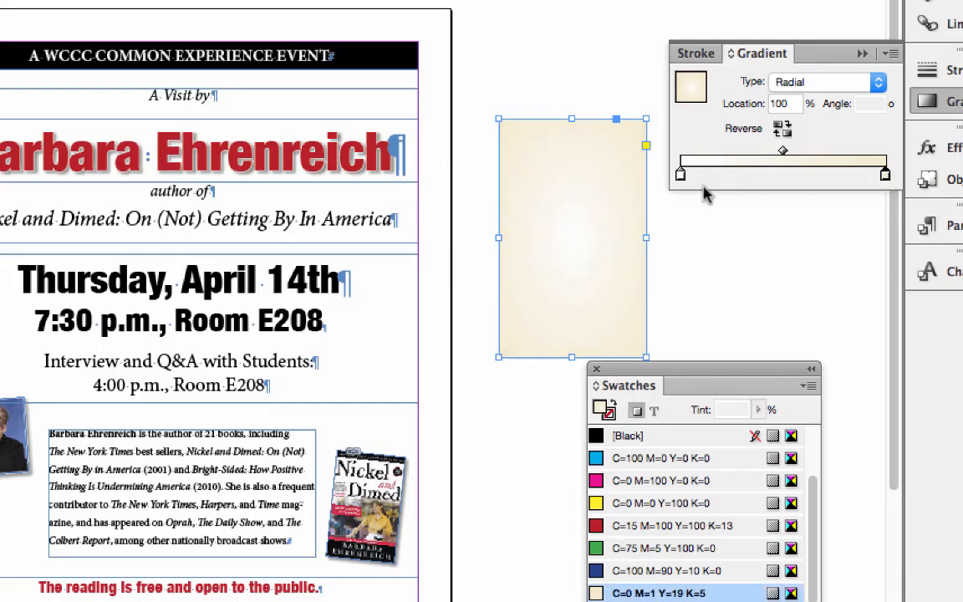
left_click(681, 174)
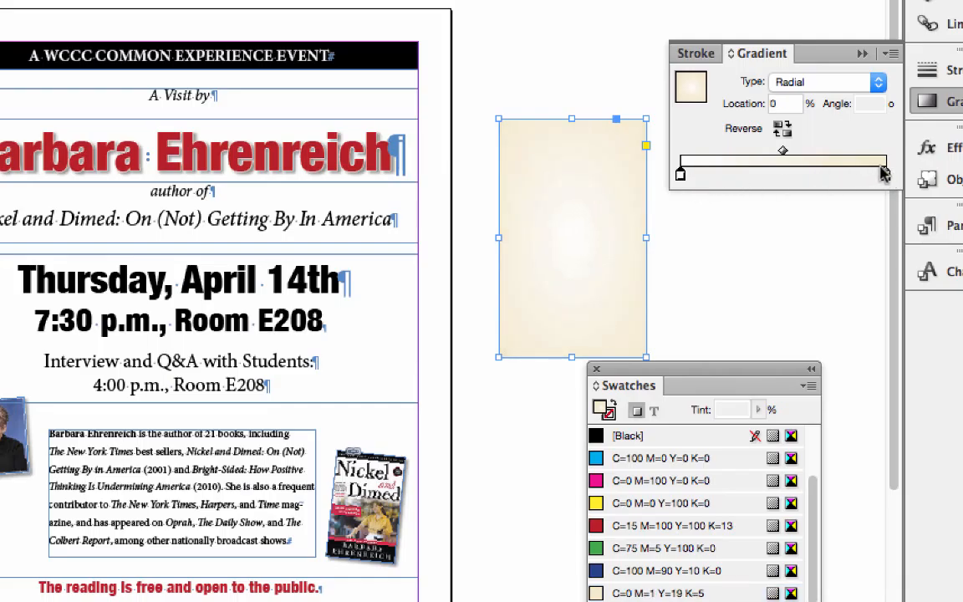
Step: Move the gradient rectangle onto the page and resize it to the margins, 7.5 in wide and 10 in high at X 0.5, Y 0.5 in
left_click_drag(546, 182, 47, 129)
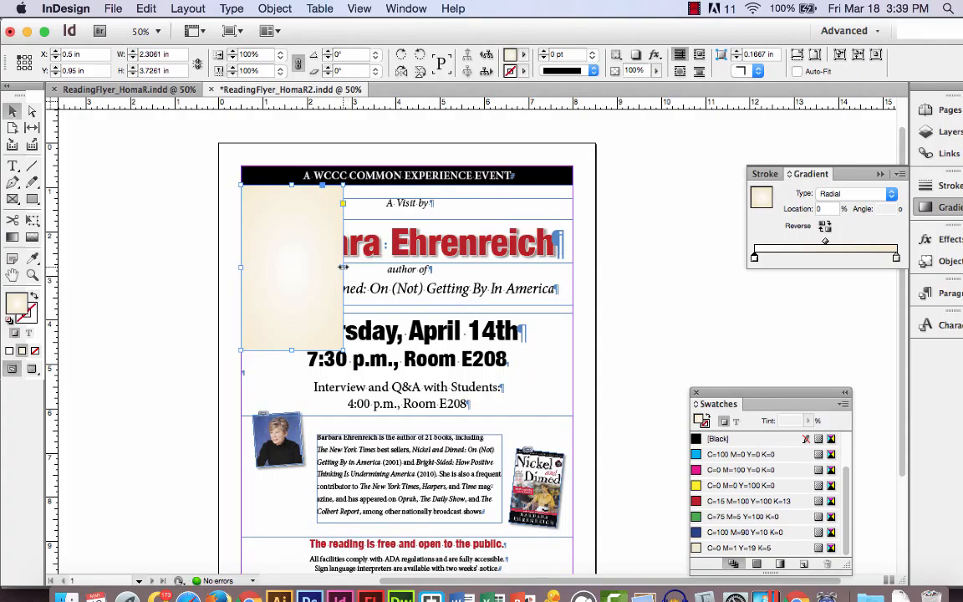
left_click_drag(343, 267, 573, 288)
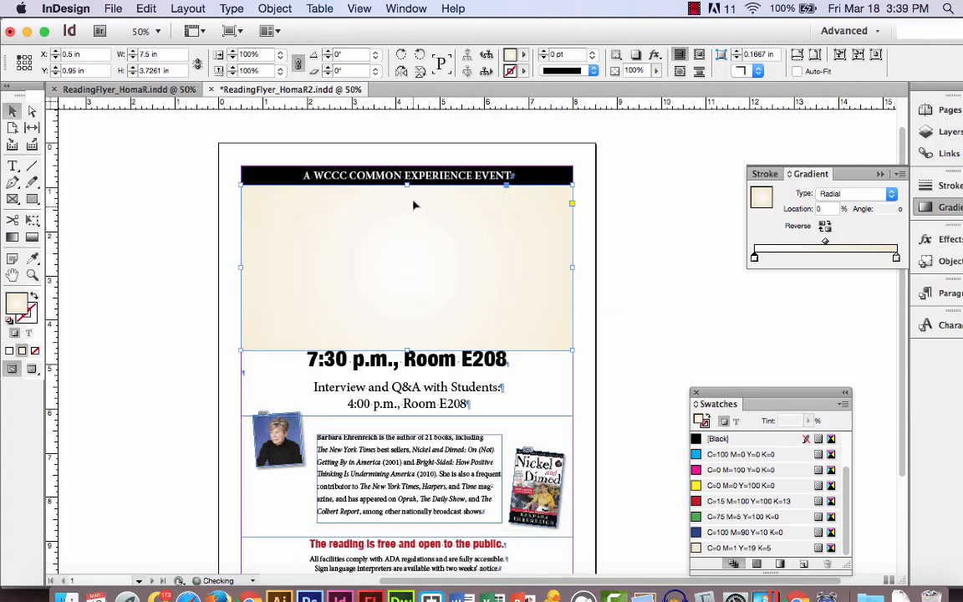
left_click_drag(407, 186, 406, 164)
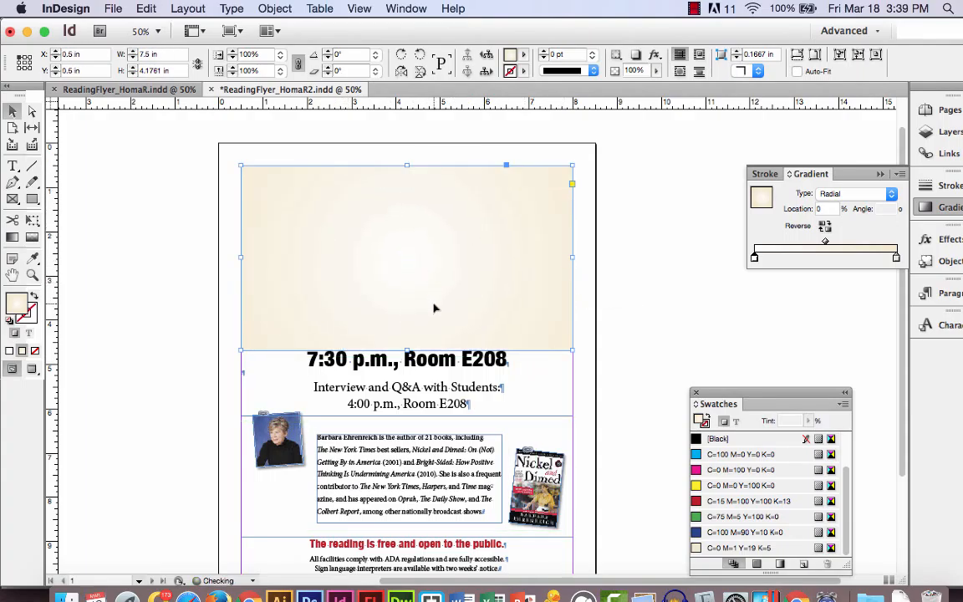
scroll(434, 311, "down", 3)
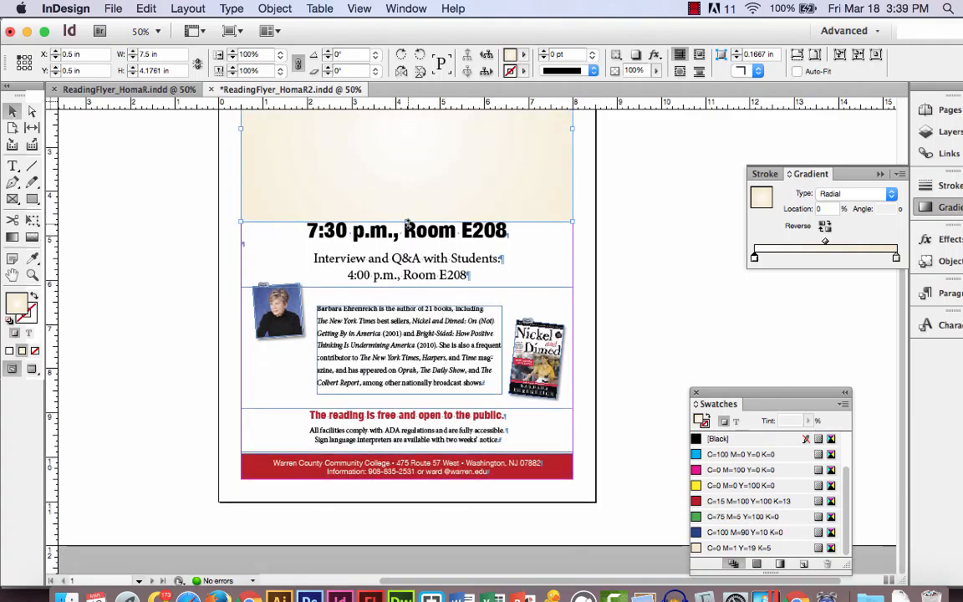
left_click_drag(407, 222, 407, 479)
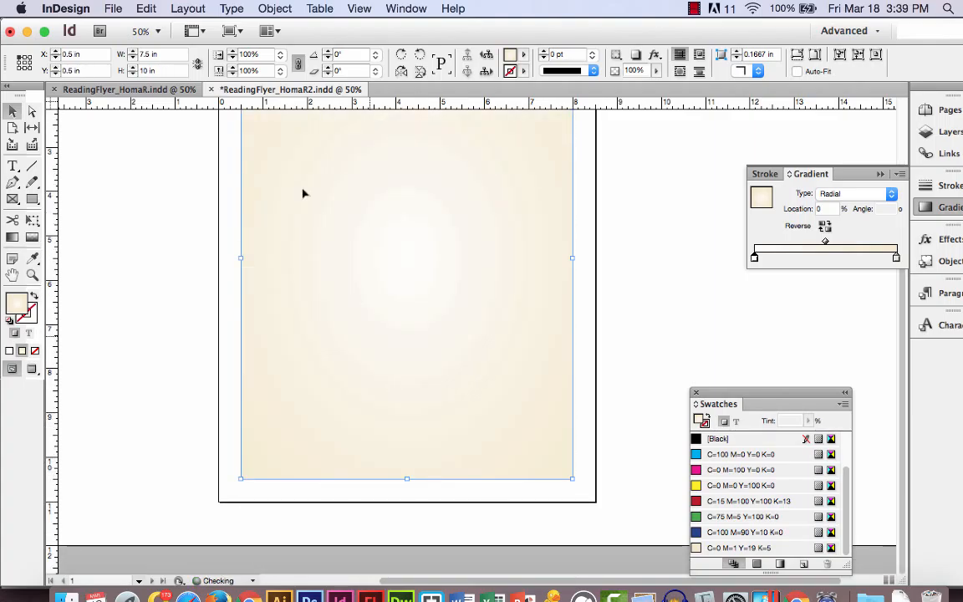
Step: Send the gradient rectangle to the back of the flyer, switch to preview mode and deselect everything
left_click(269, 8)
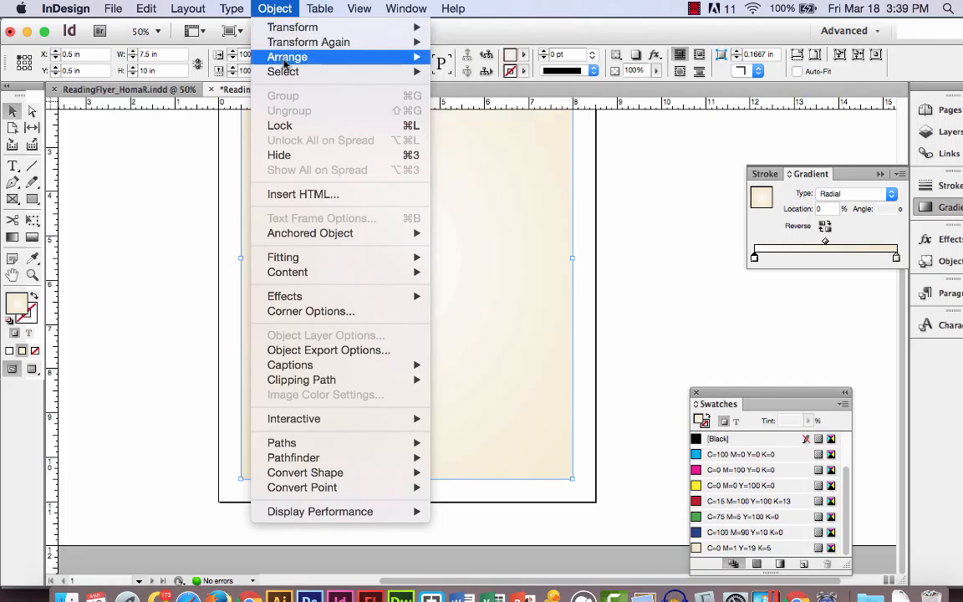
mouse_move(404, 59)
left_click(468, 102)
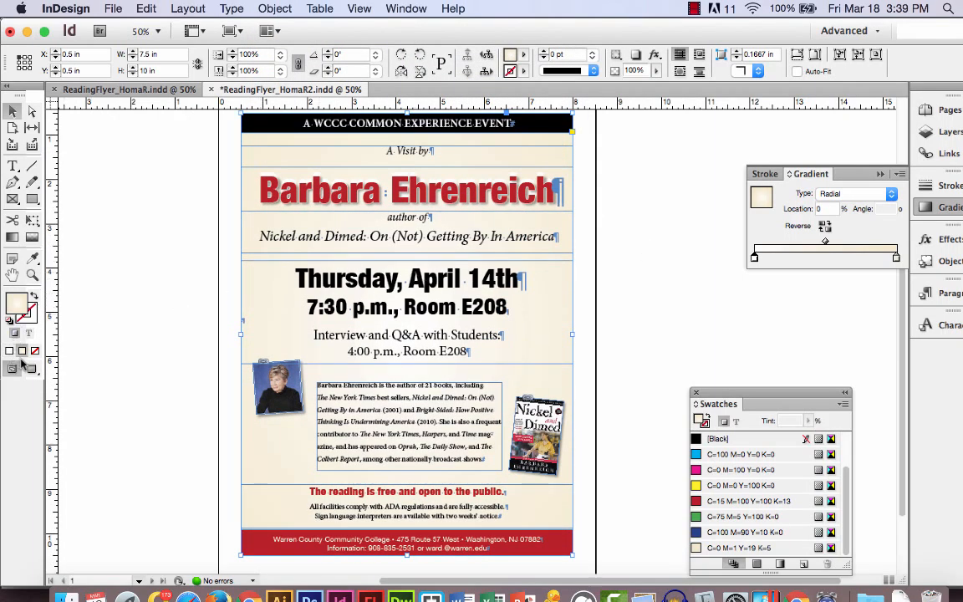
left_click(33, 373)
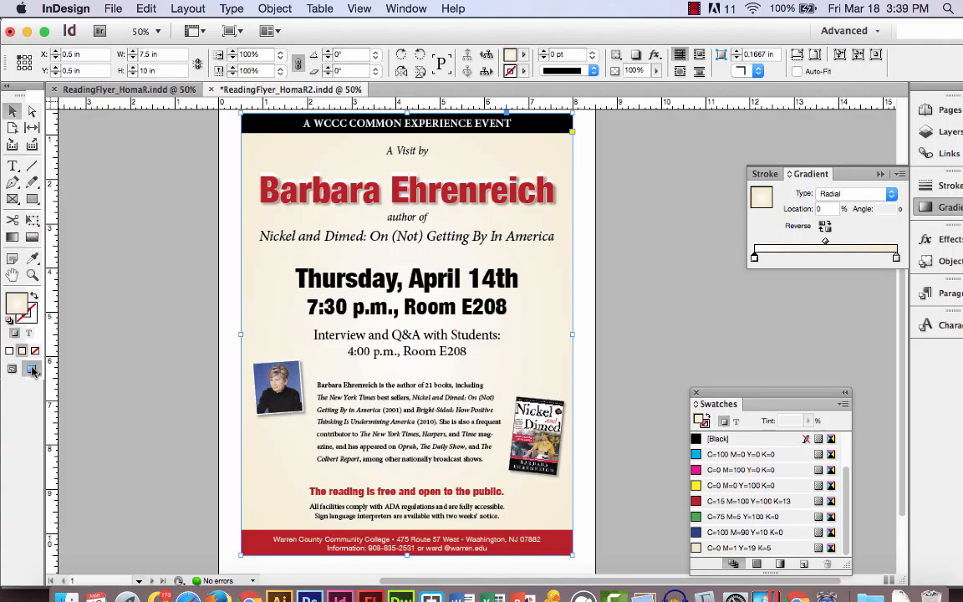
left_click(660, 226)
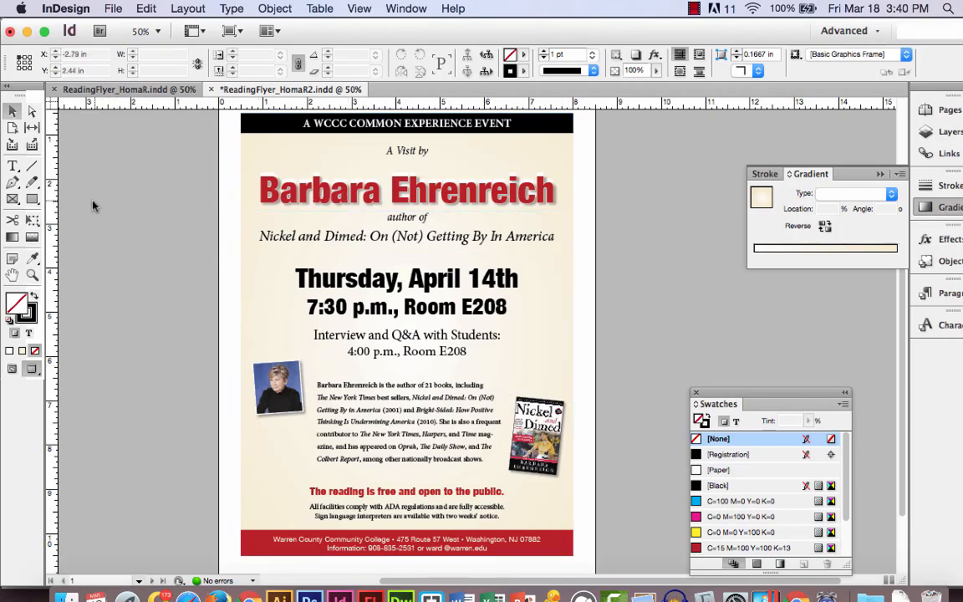
Step: Nudge the text frame with the author's name up to a Y position of 1.6228 in
left_click(33, 276)
left_click_drag(203, 139, 613, 262)
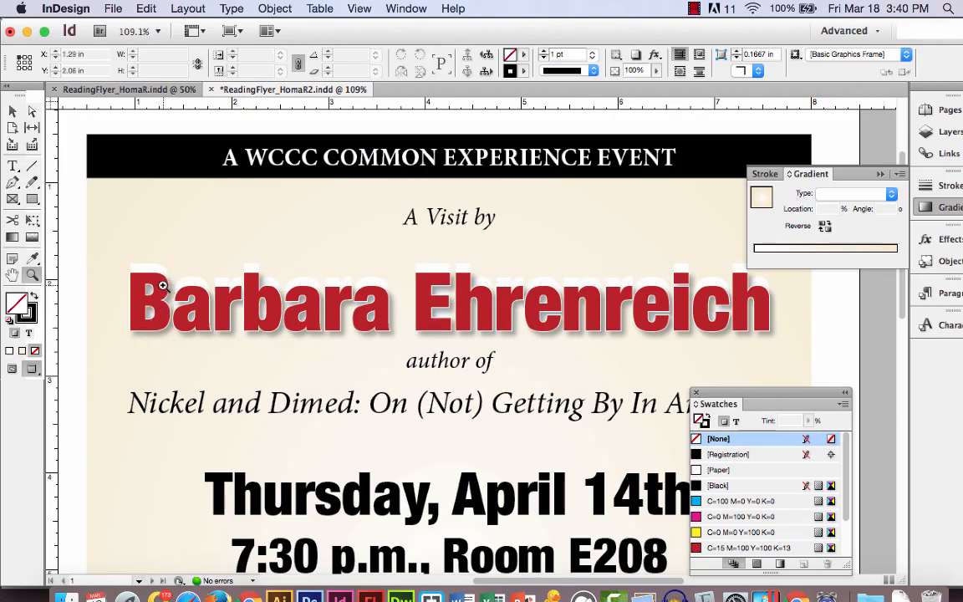
left_click(13, 111)
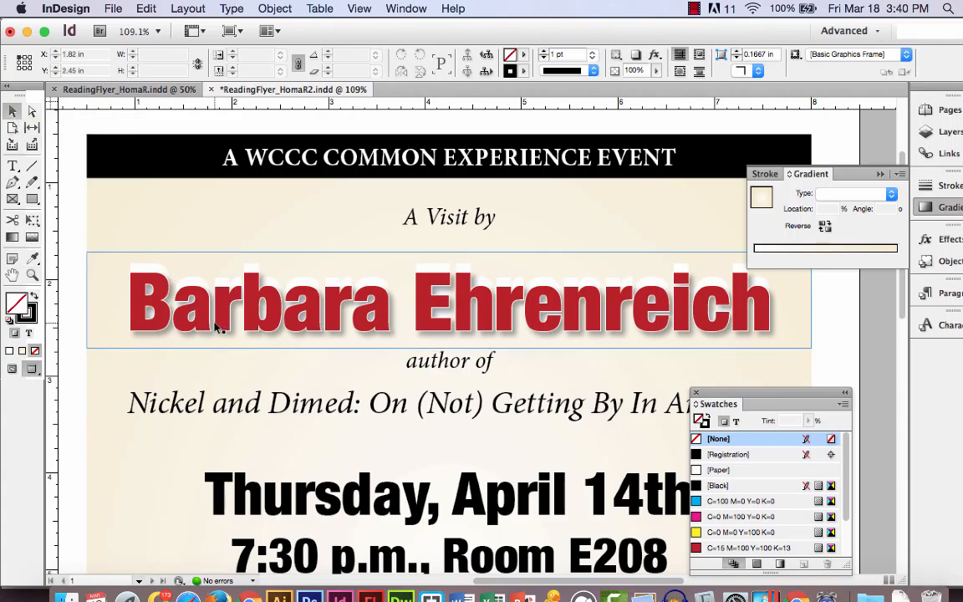
left_click(213, 326)
key("Up")
key("Up")
key("Up")
key("Up")
key("Up")
key("Up")
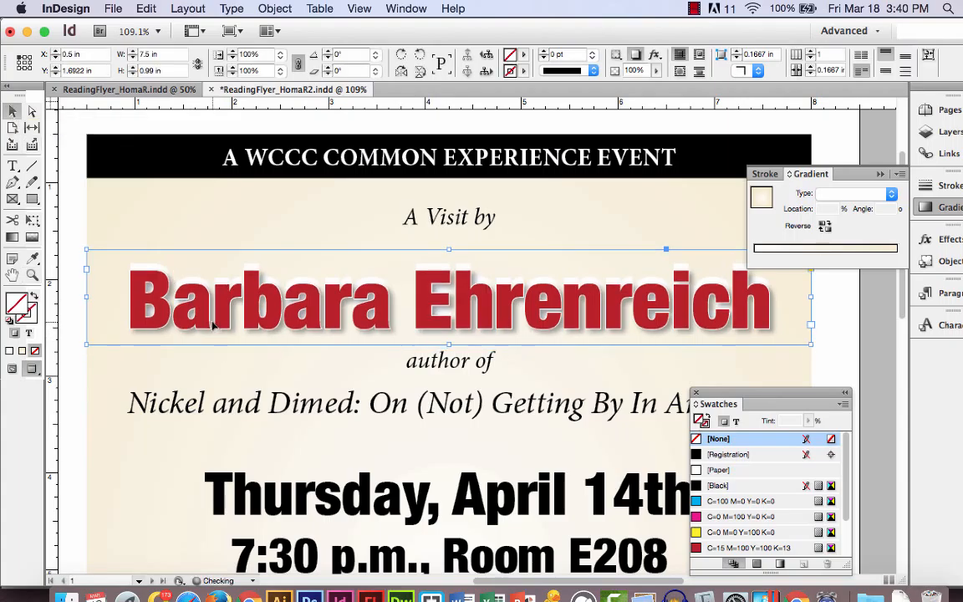
key("Up")
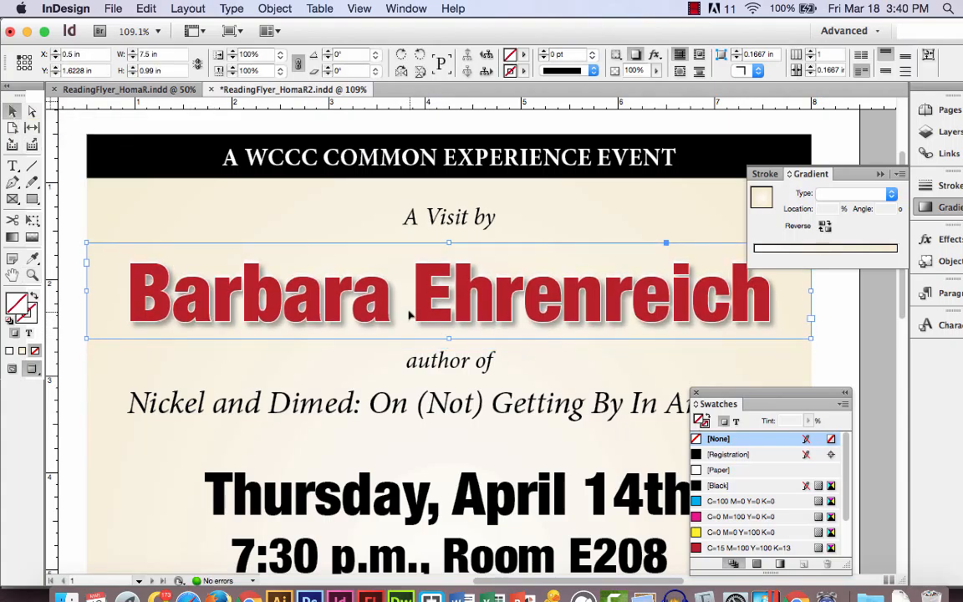
left_click(109, 200)
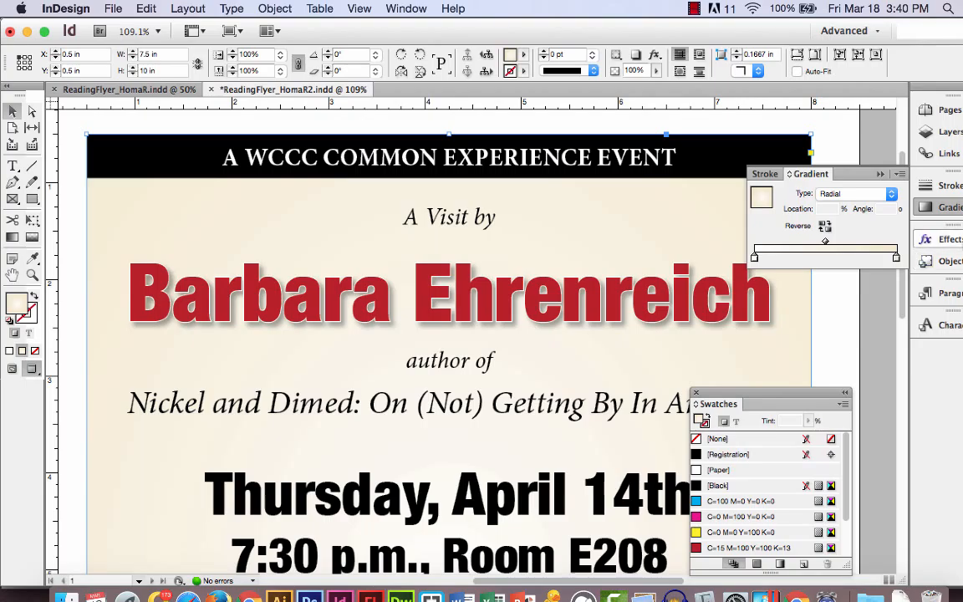
left_click(941, 239)
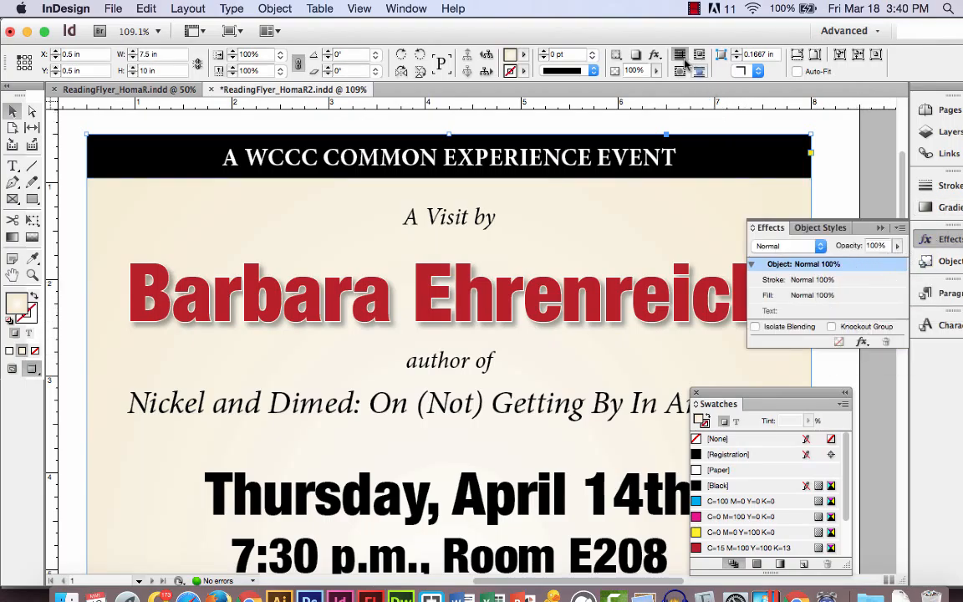
left_click(655, 54)
left_click(712, 54)
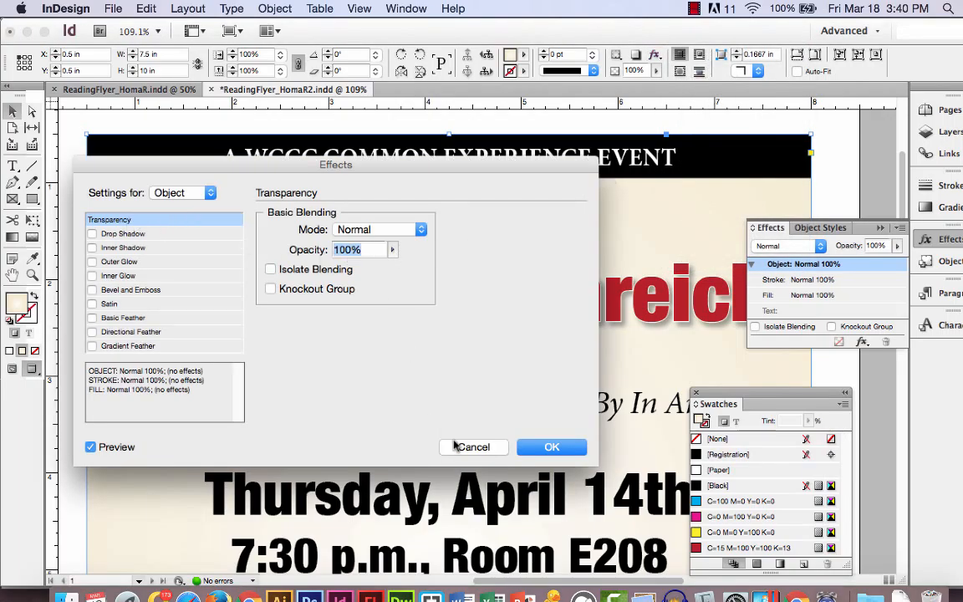
left_click(482, 448)
scroll(617, 346, "down", 4)
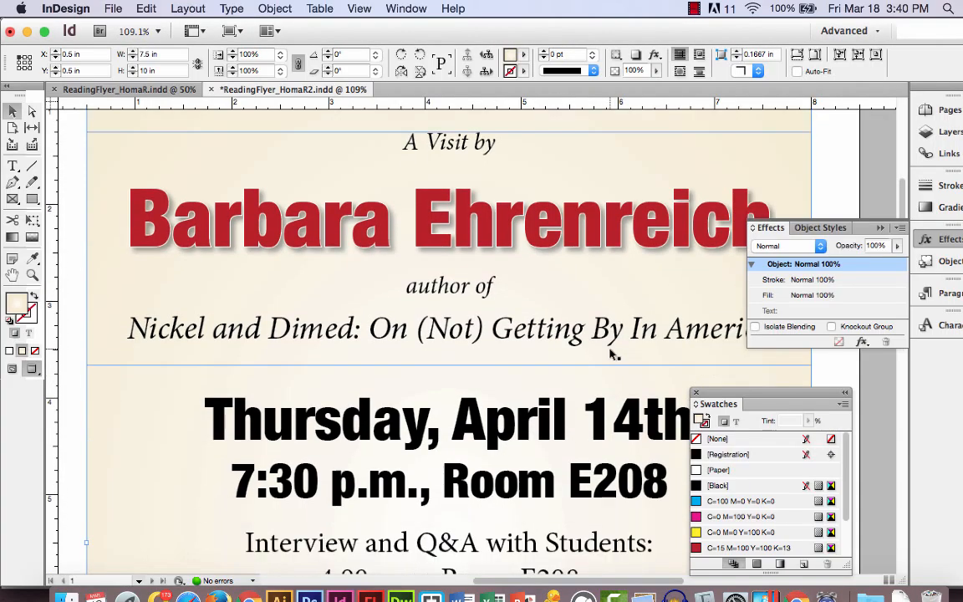
key("super+0")
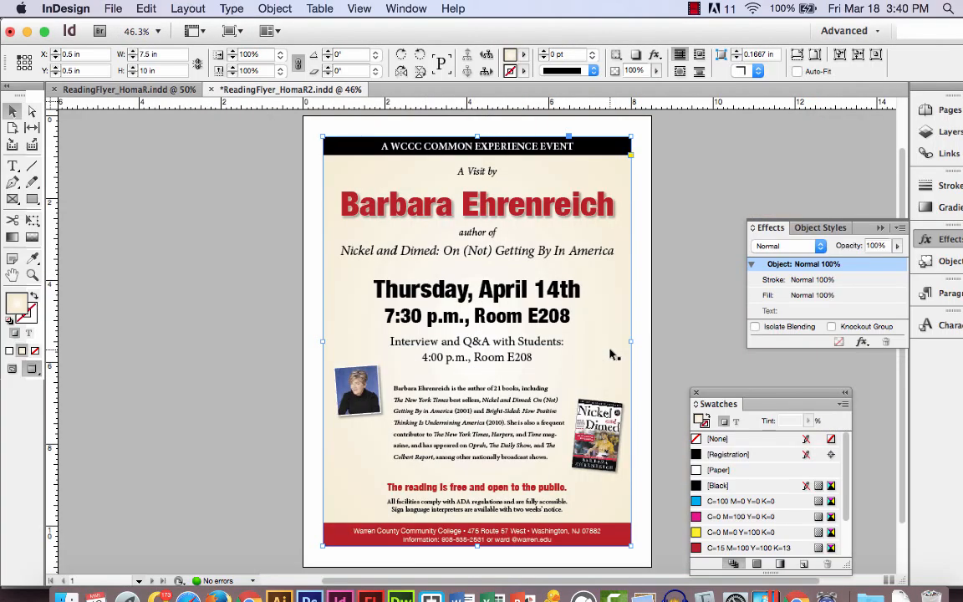
left_click(690, 319)
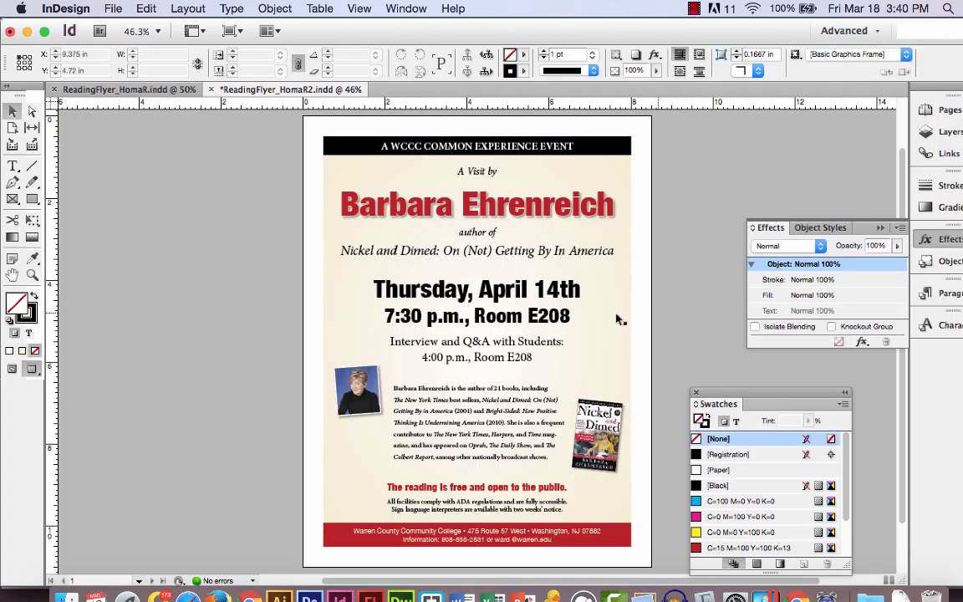
left_click(129, 90)
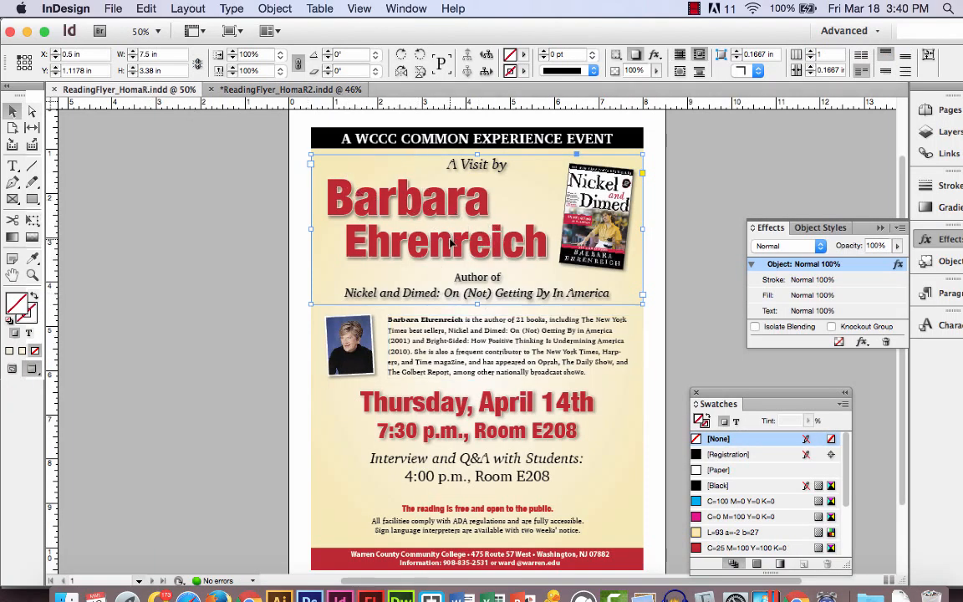
left_click(269, 92)
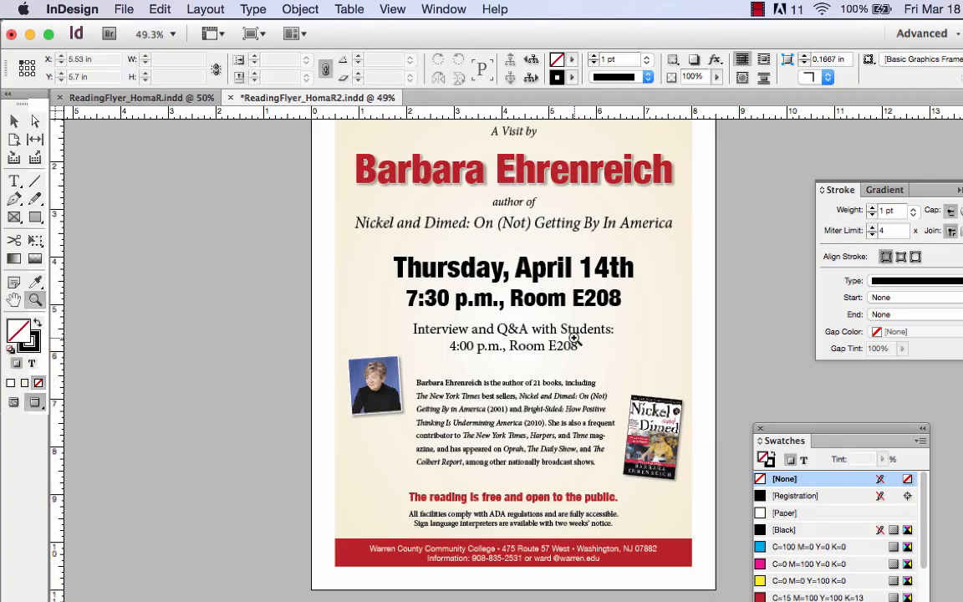
scroll(555, 322, "up", 2)
scroll(557, 323, "down", 3)
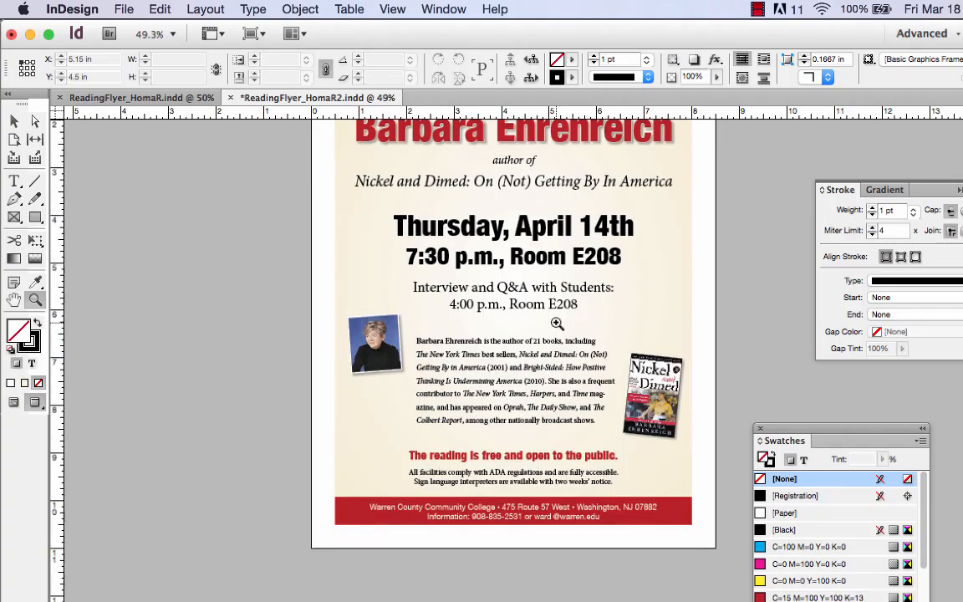
scroll(557, 324, "up", 2)
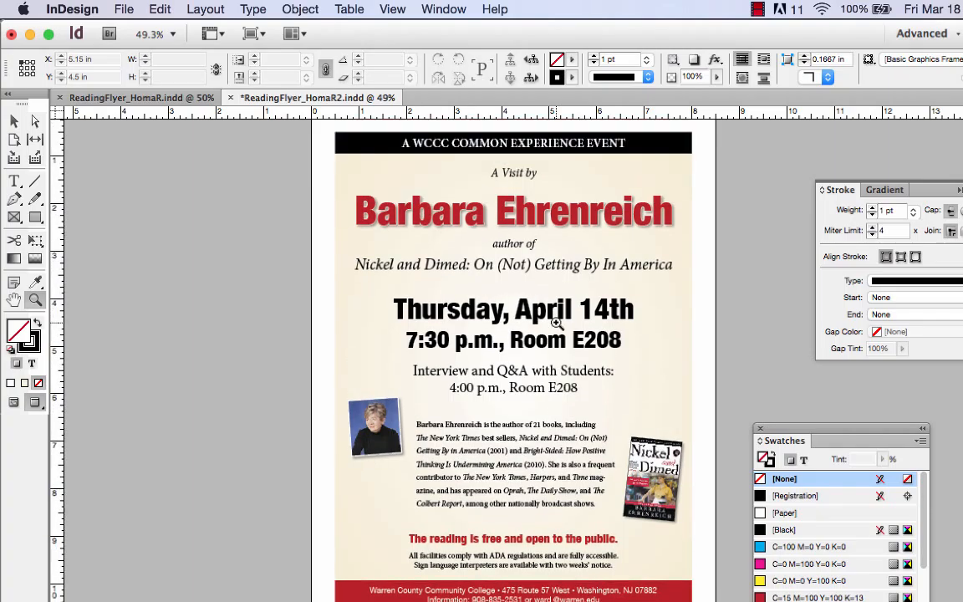